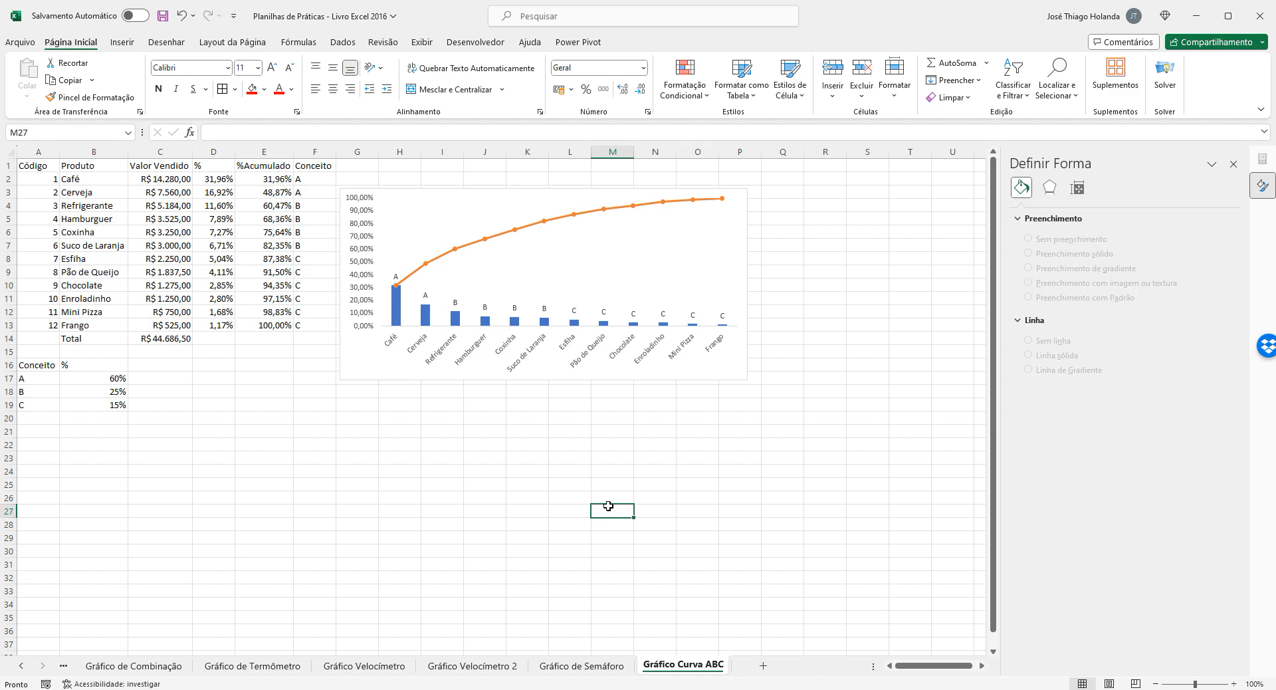
left_click(500, 471)
left_click(337, 415)
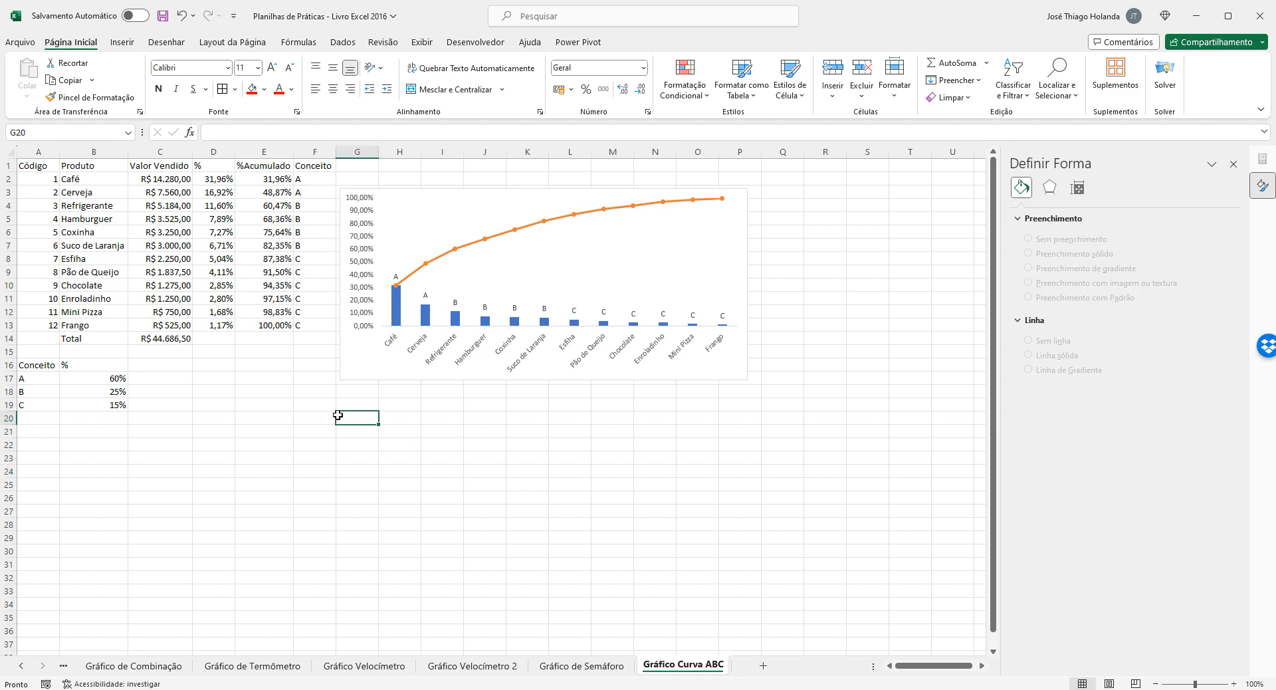
left_click_drag(340, 391, 743, 495)
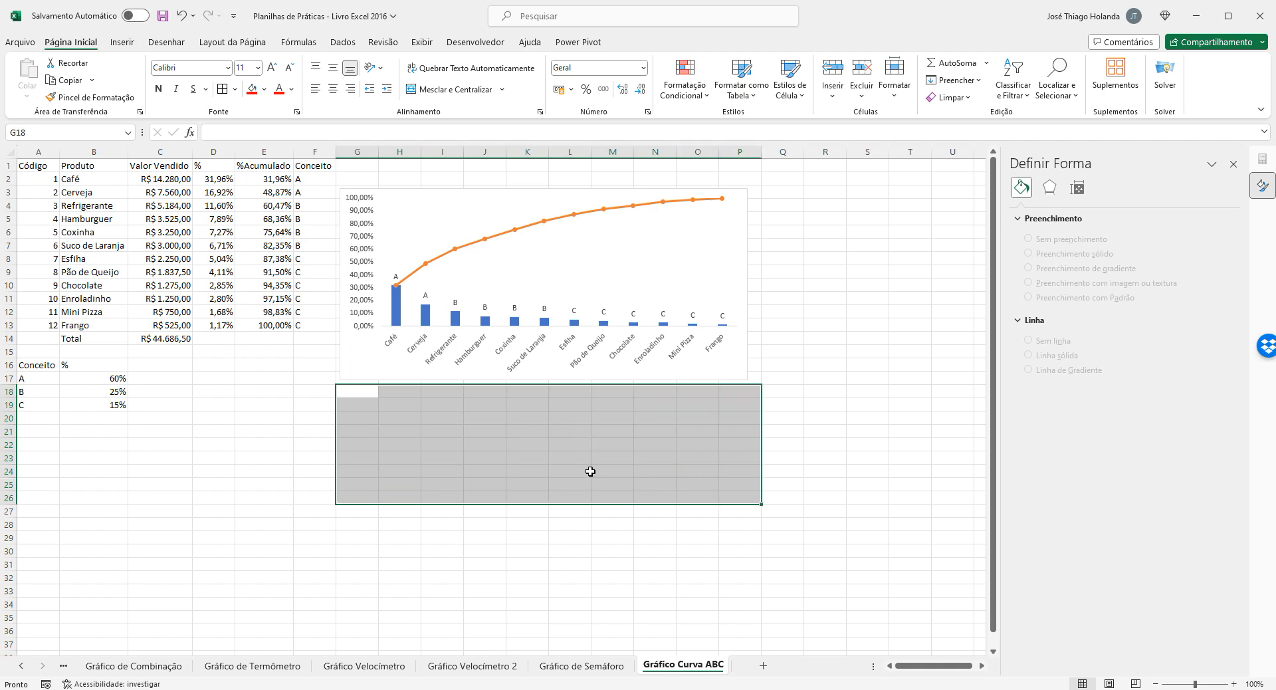
left_click(590, 471)
left_click_drag(369, 392, 736, 498)
left_click(691, 473)
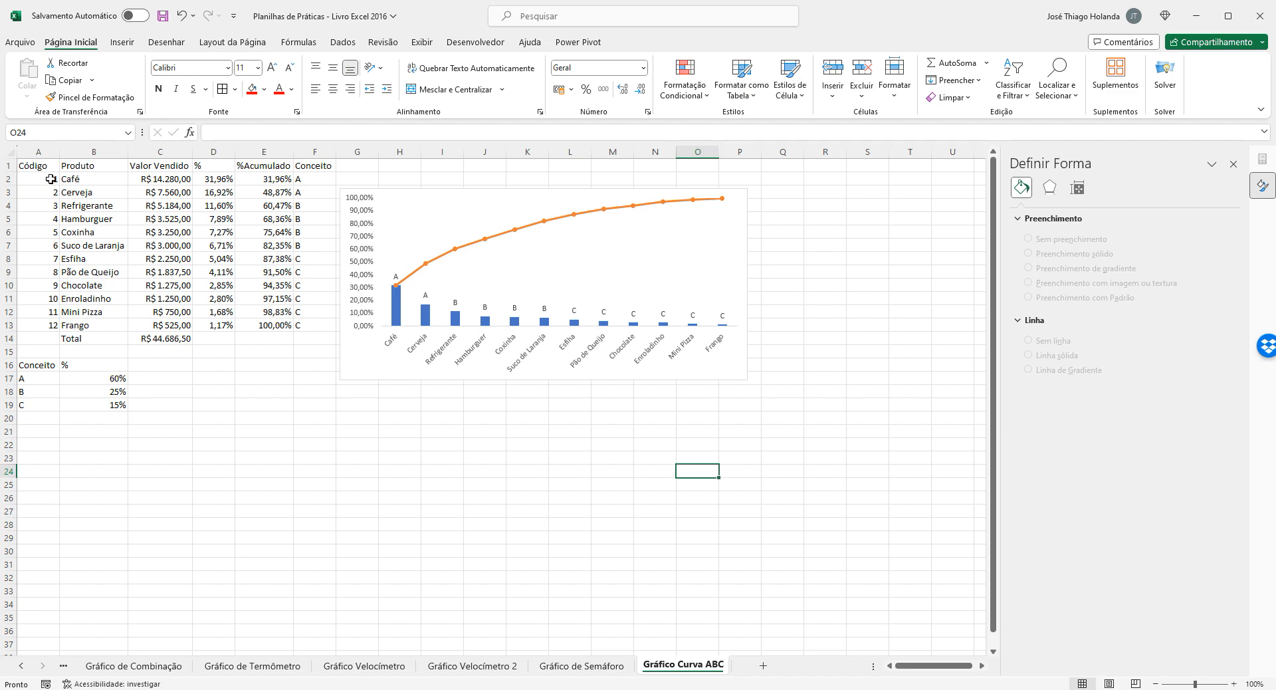
Examine the product codes, names and sold values, the Total formula in C14, and the percentages in D2:D13.
left_click_drag(52, 180, 181, 331)
left_click(264, 382)
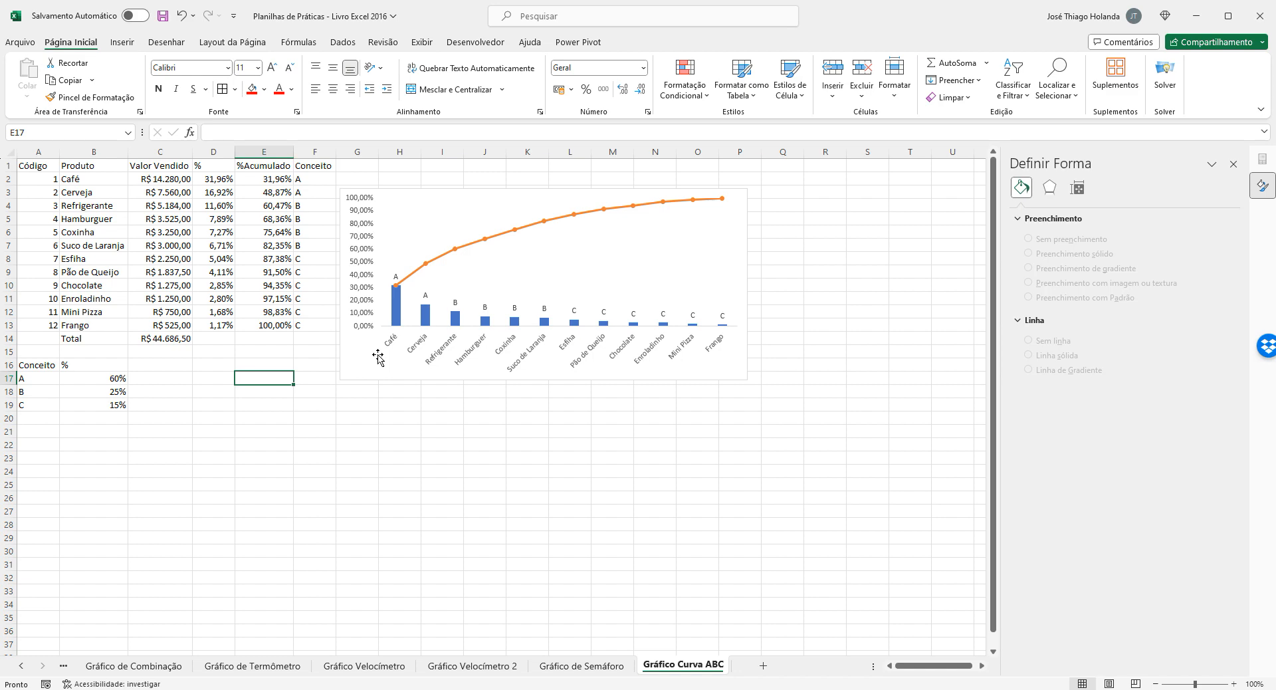
left_click(357, 458)
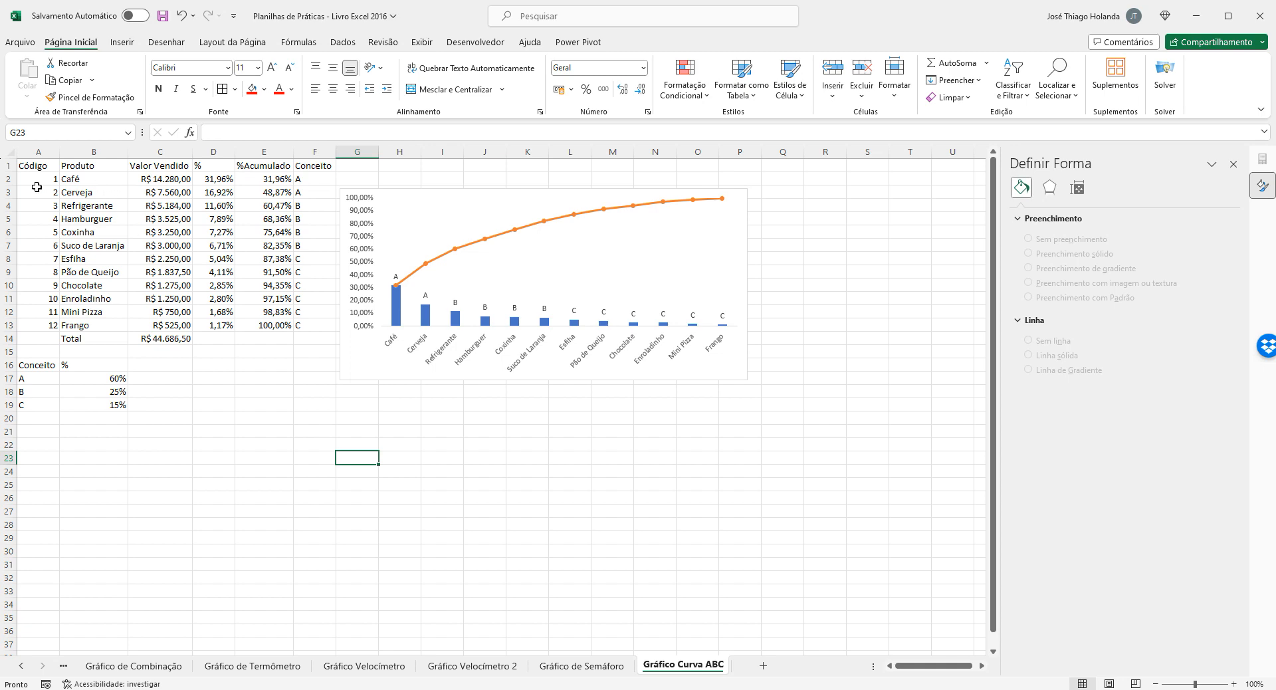
left_click_drag(36, 180, 177, 325)
left_click(212, 430)
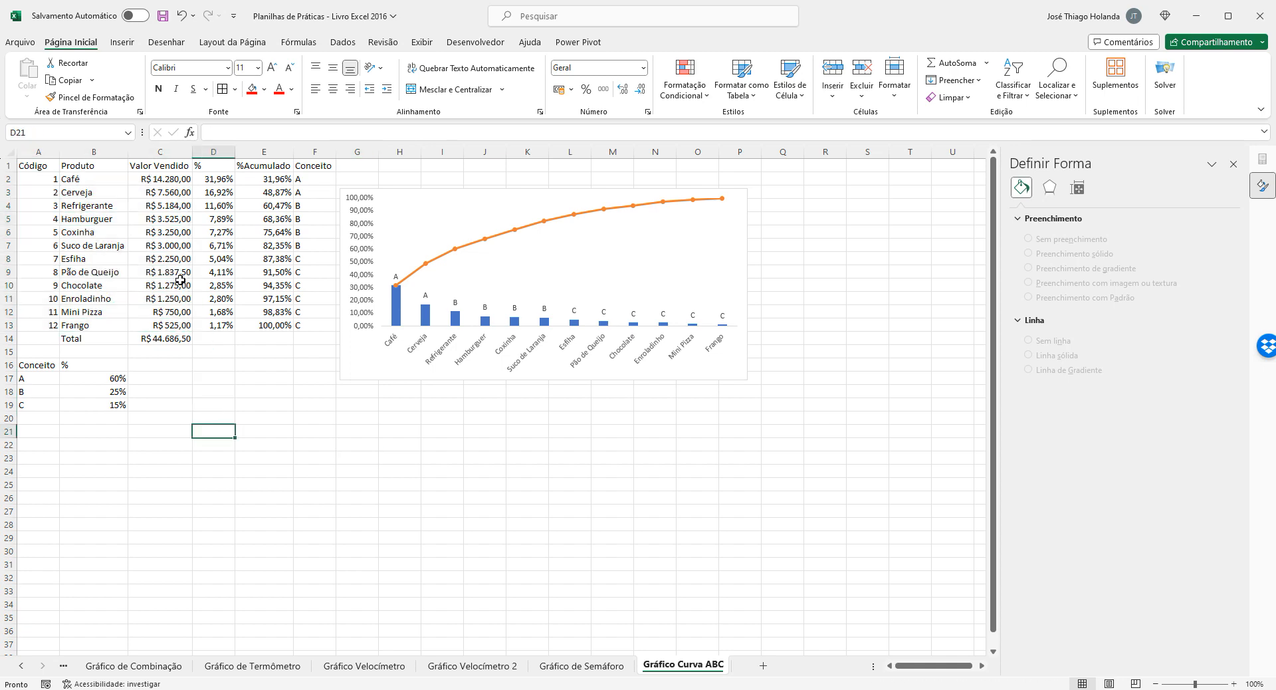
left_click_drag(168, 179, 169, 325)
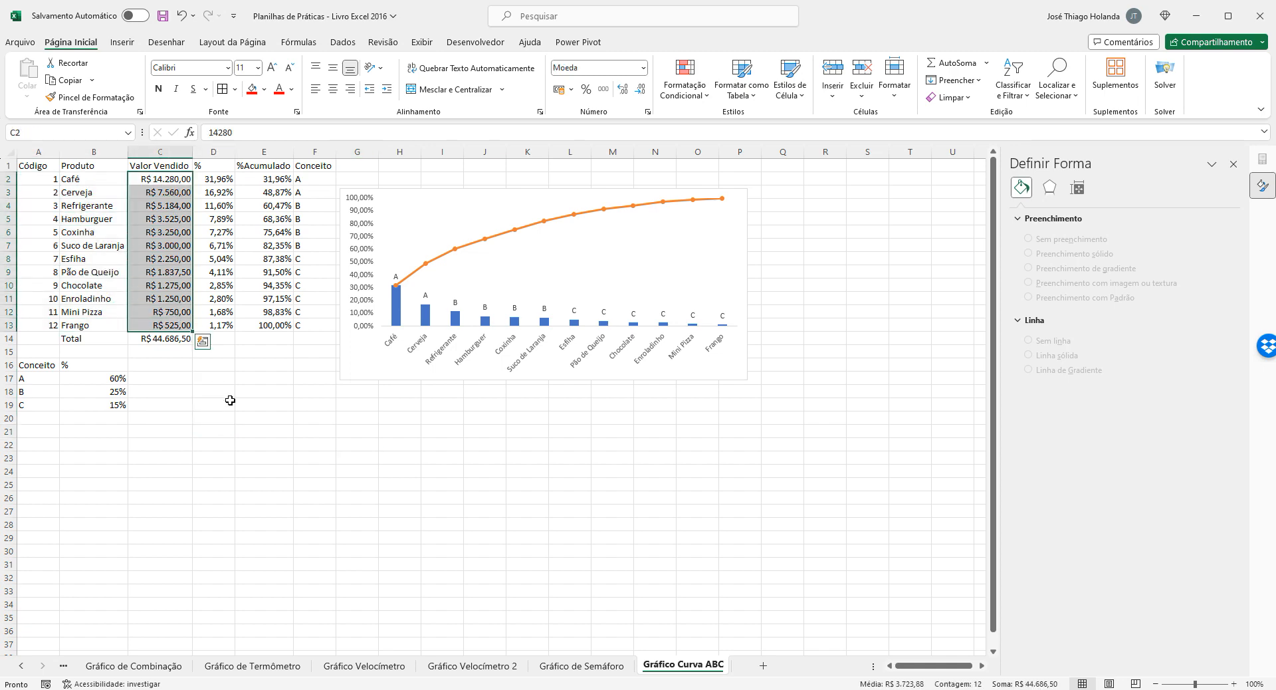
left_click(214, 404)
left_click(170, 339)
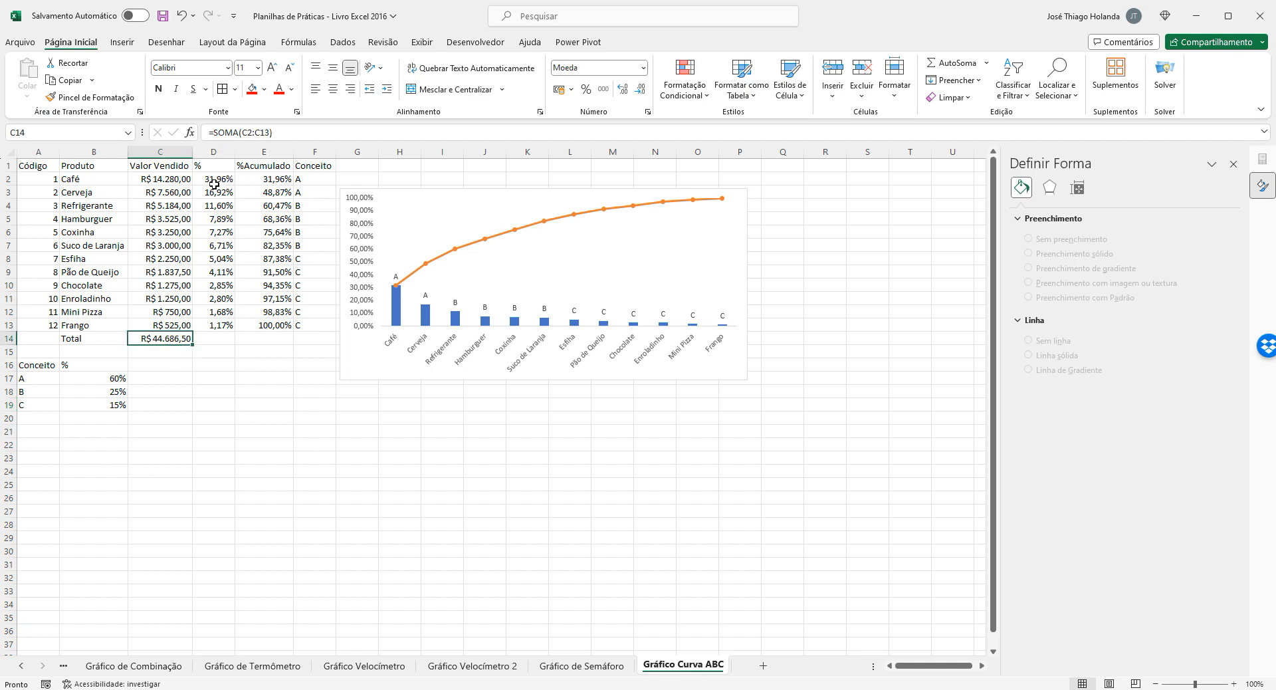
left_click_drag(214, 182, 219, 330)
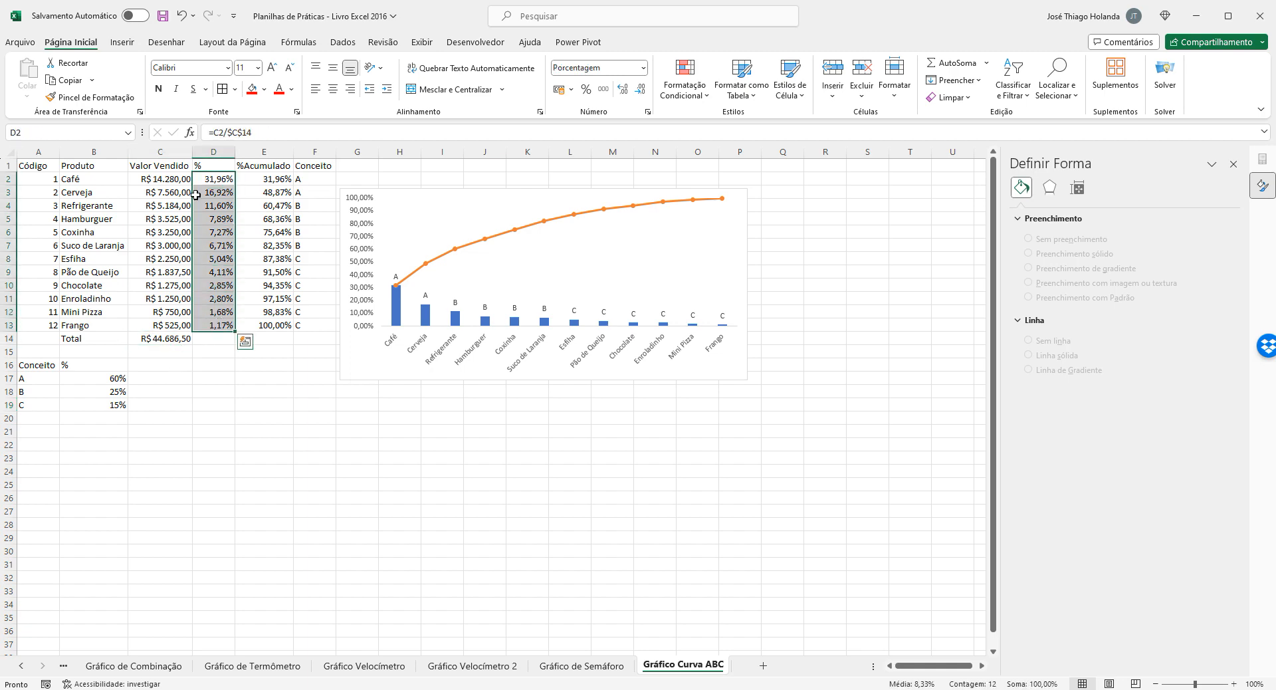
Rename the header in D1 as "% Relativa" and autofit column D to its contents.
left_click(216, 166)
left_click(285, 133)
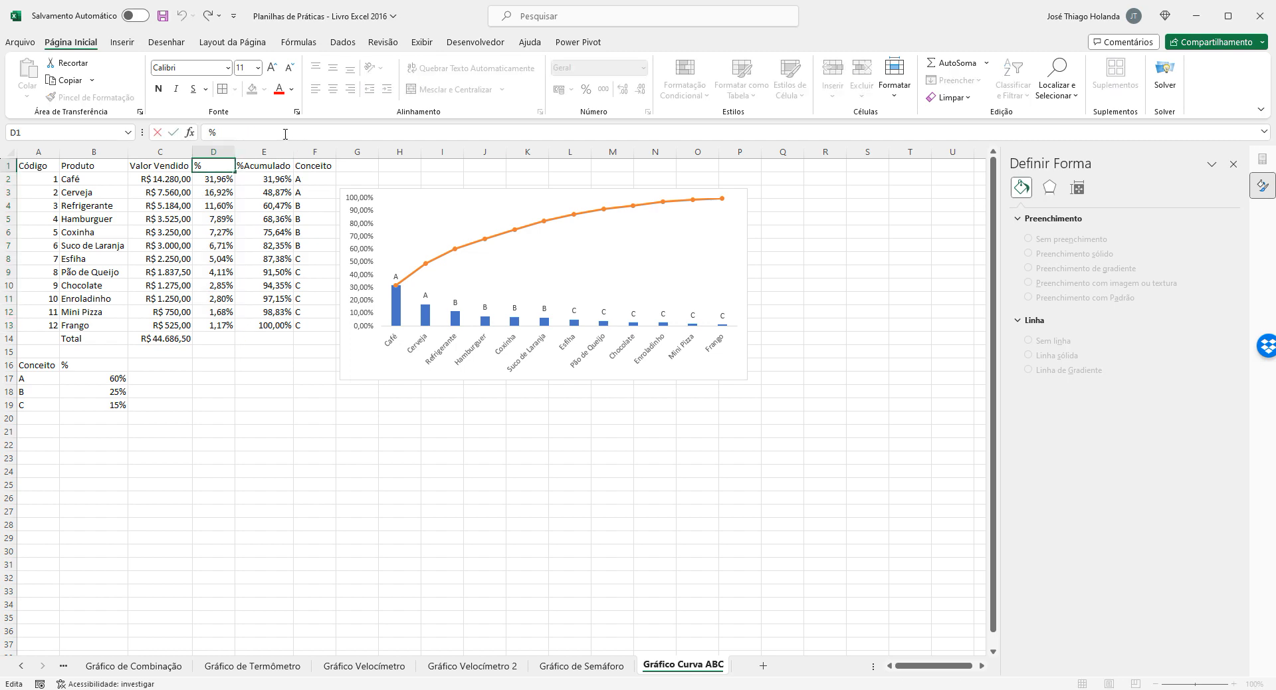
type("Relativa")
key("Return")
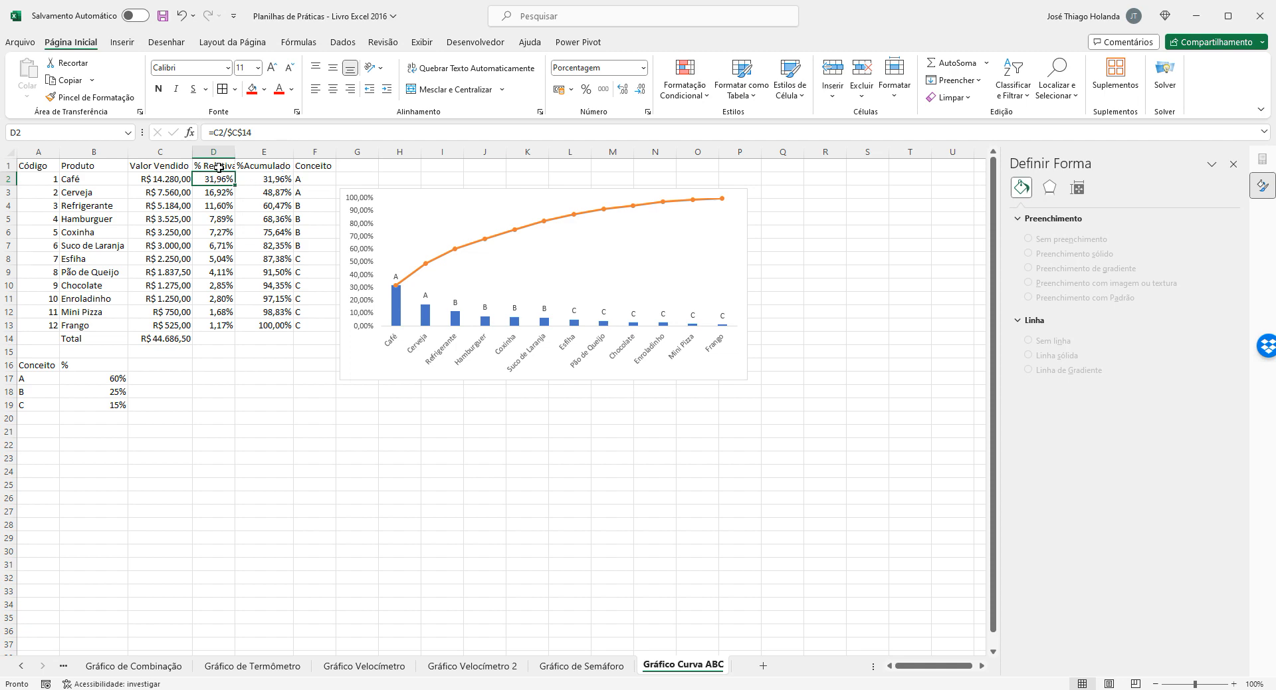
double_click(235, 151)
Fill the relative percentage formula =C2/$C$14 from D2 down to D13.
left_click(172, 179)
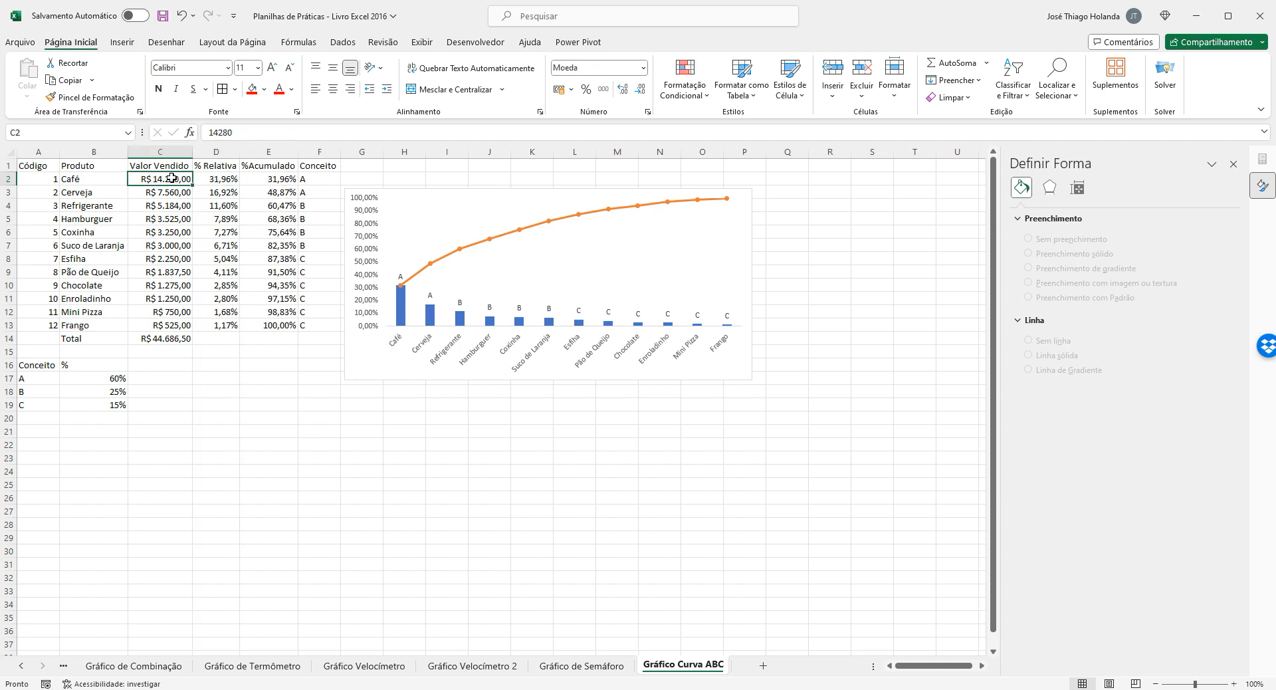
left_click(218, 178)
left_click(172, 179)
left_click(227, 179)
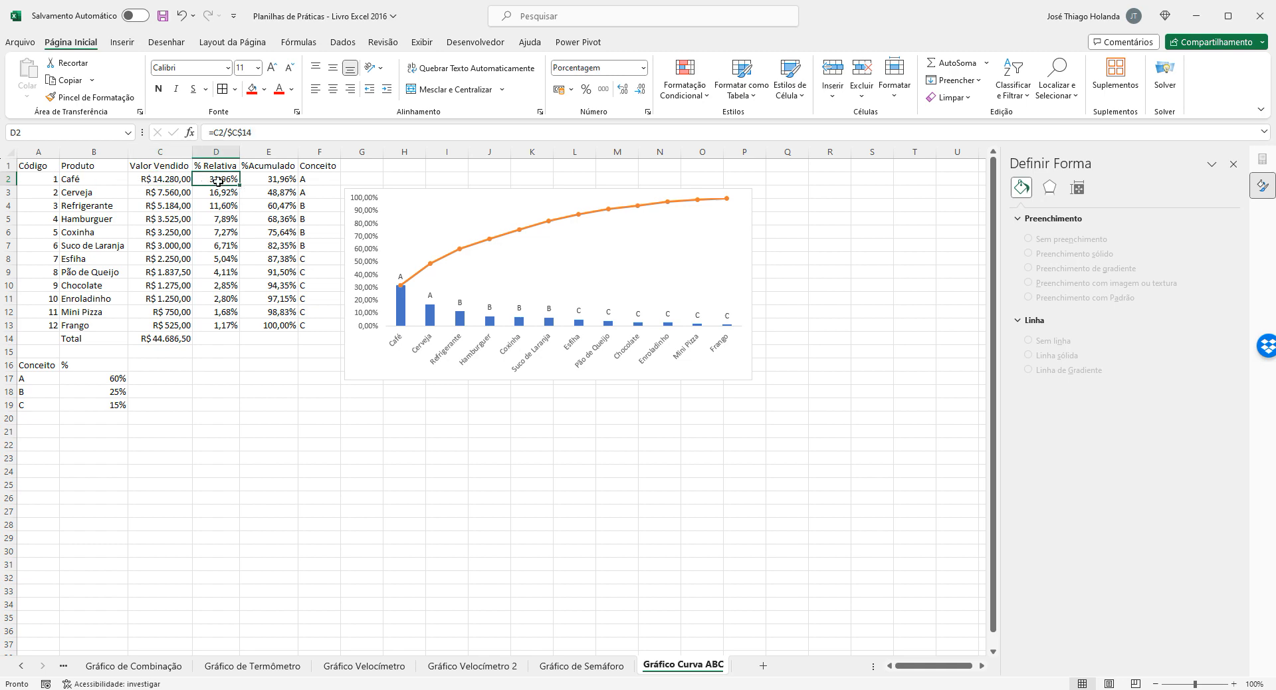
left_click(159, 178)
left_click(178, 339)
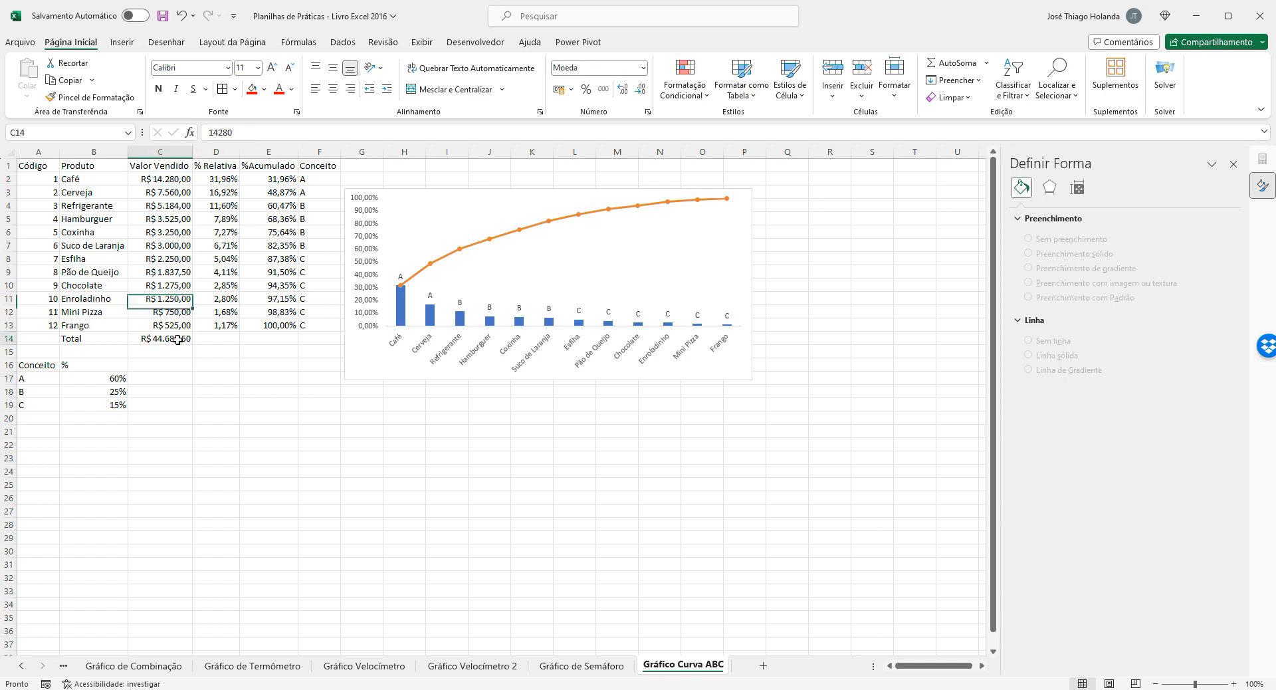
left_click(223, 179)
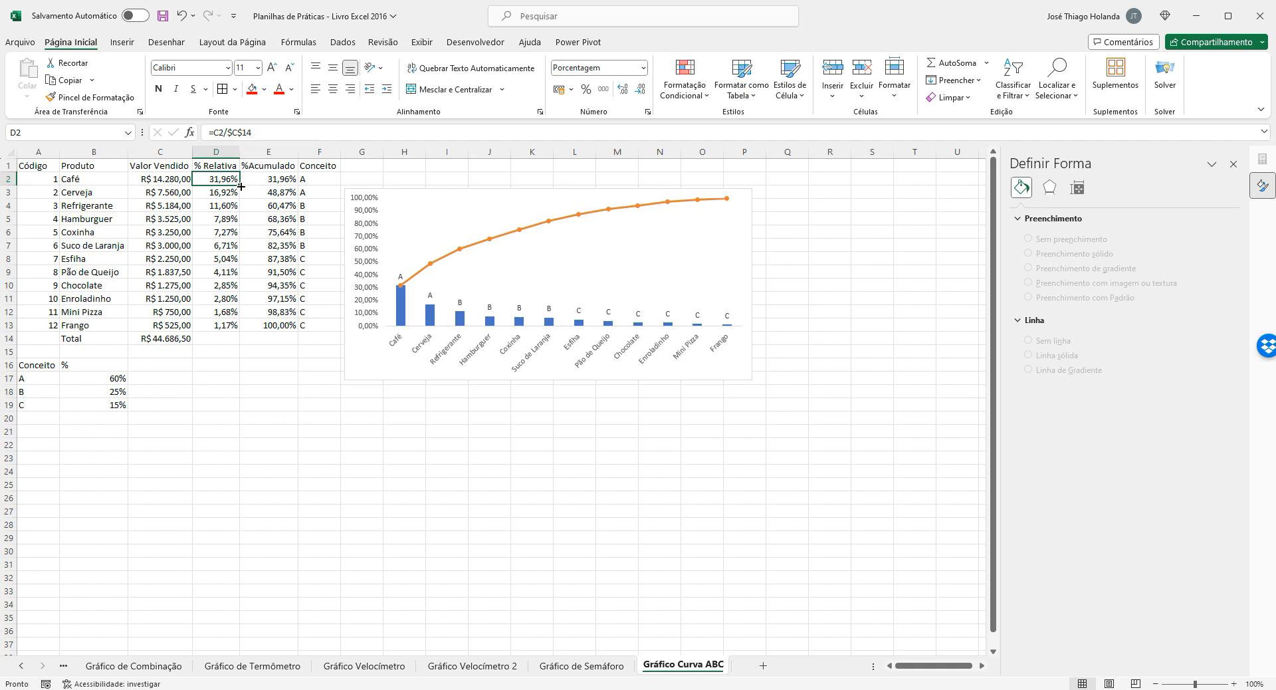
left_click_drag(240, 187, 245, 329)
left_click(265, 392)
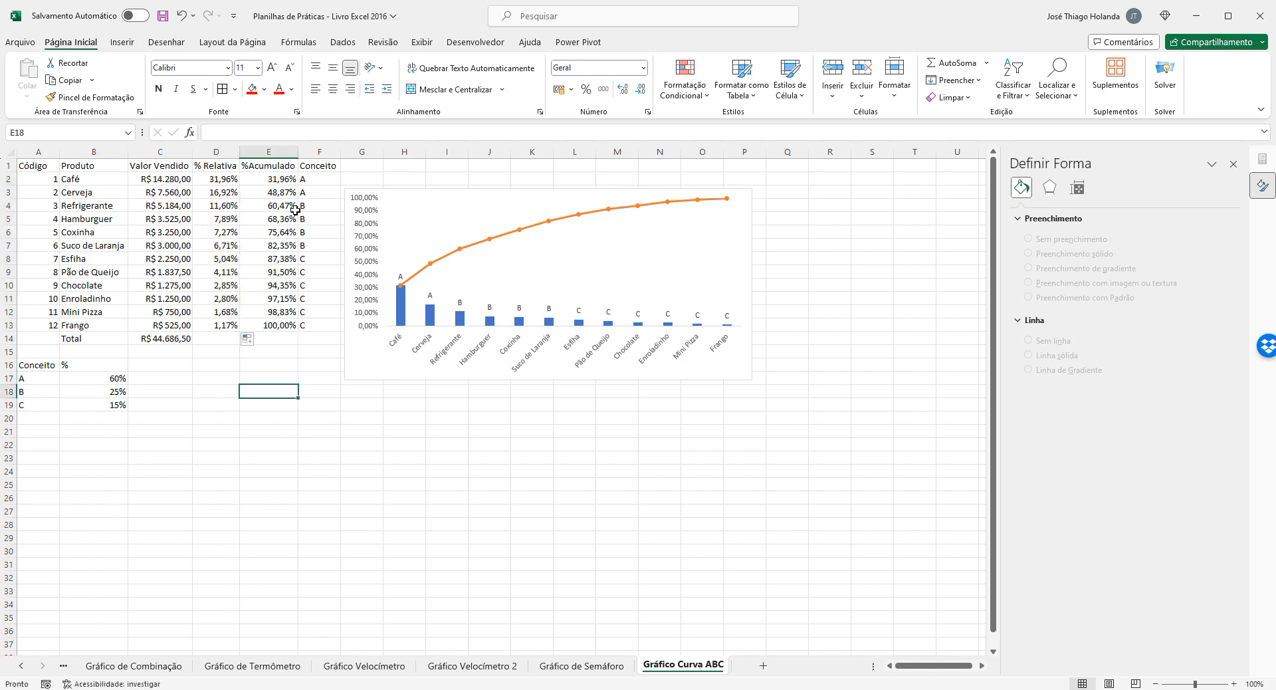
Add a space after the percent sign in E1 so the header reads "% Acumulado".
left_click(290, 180)
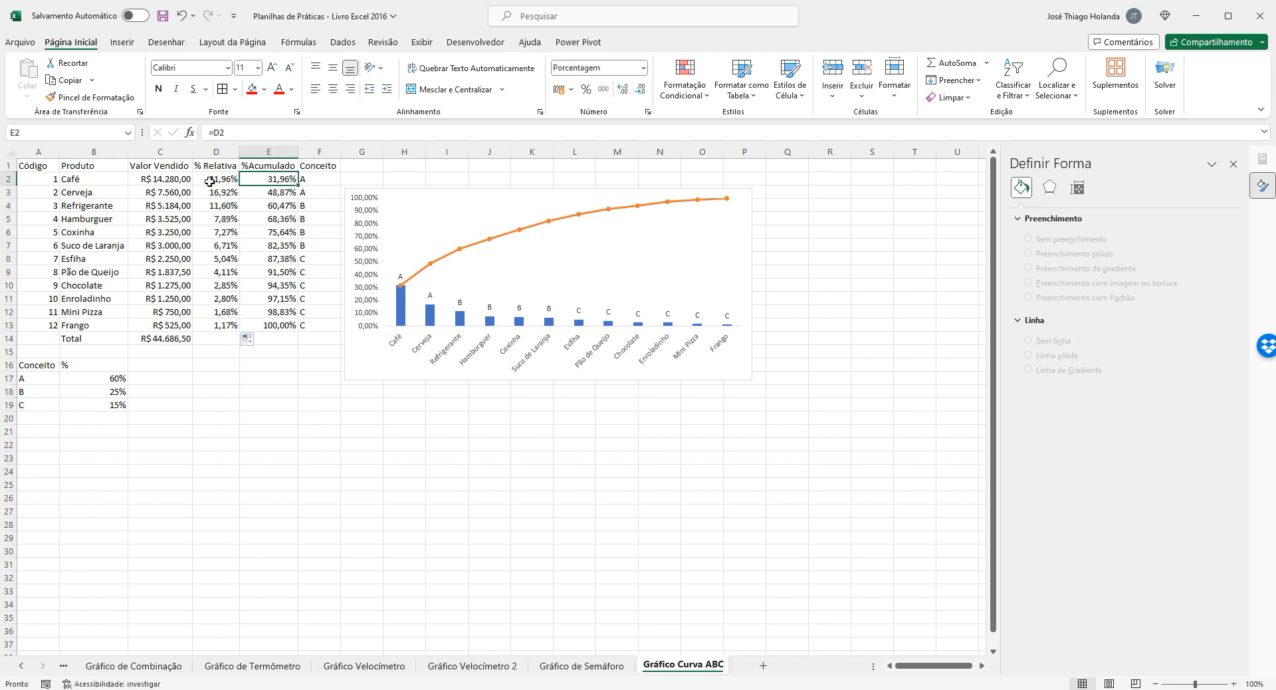
left_click(269, 166)
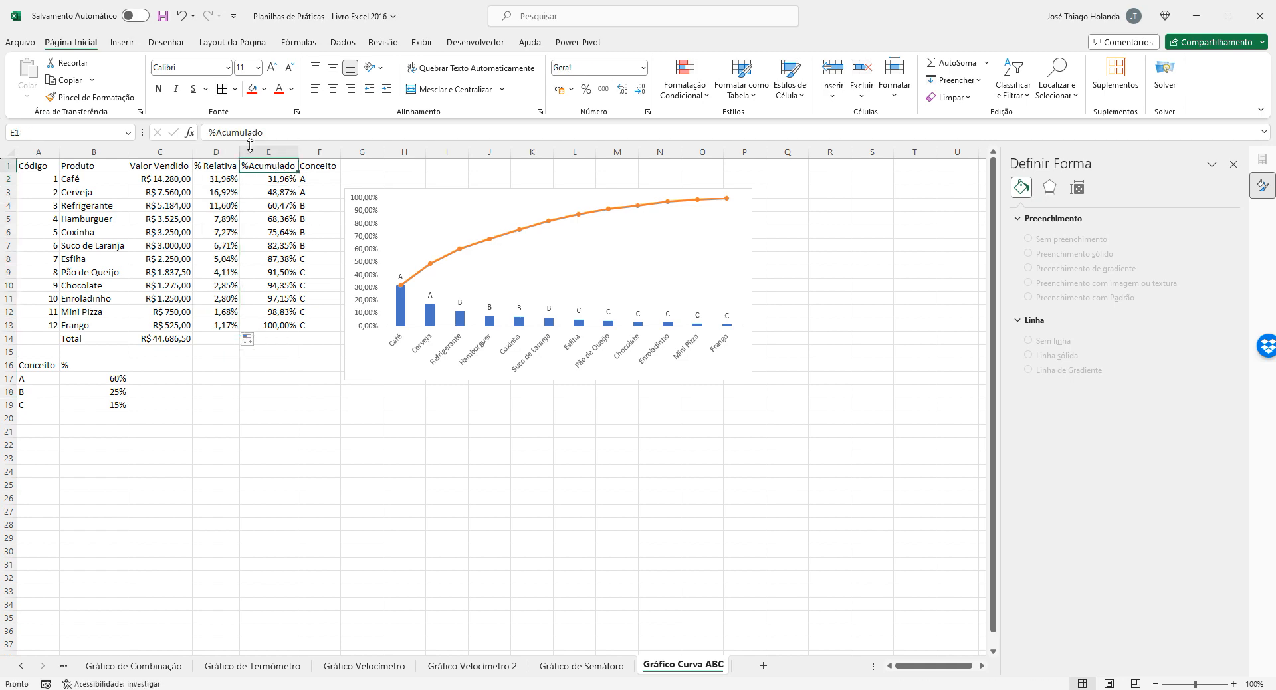
left_click(216, 132)
key("Return")
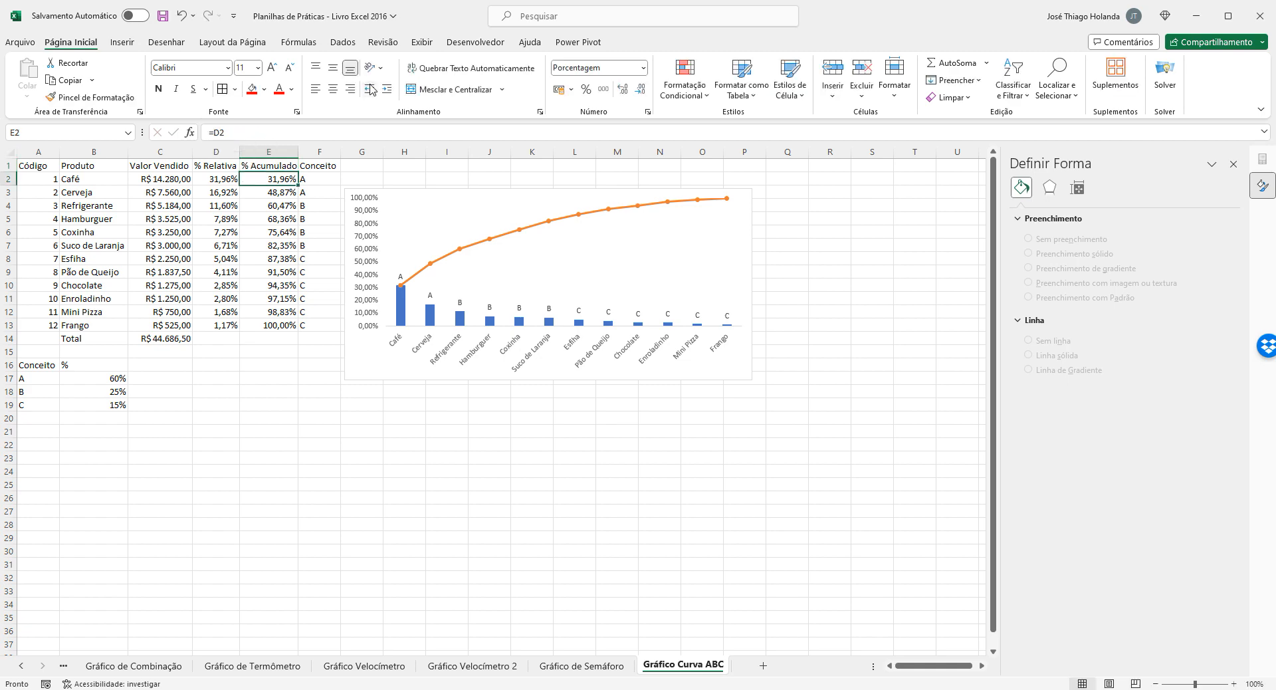
Examine how the accumulated percentage formulas in column E build on the relative percentages in column D.
left_click(263, 192)
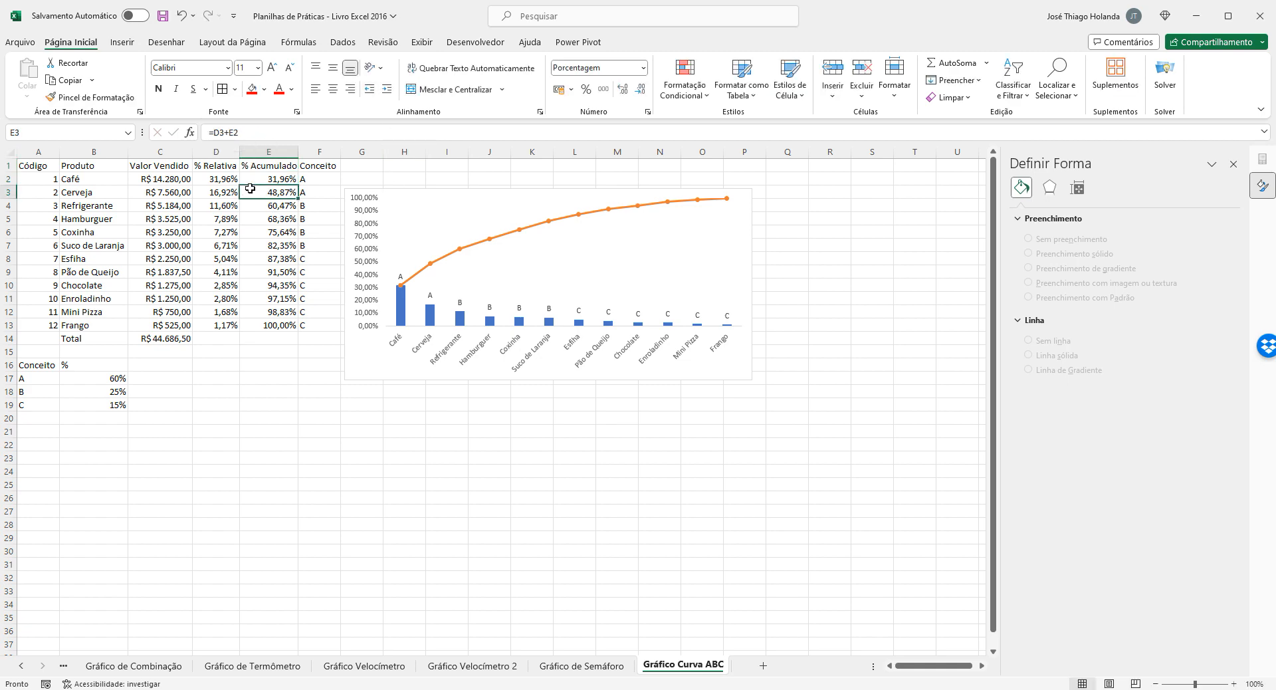
left_click(218, 177)
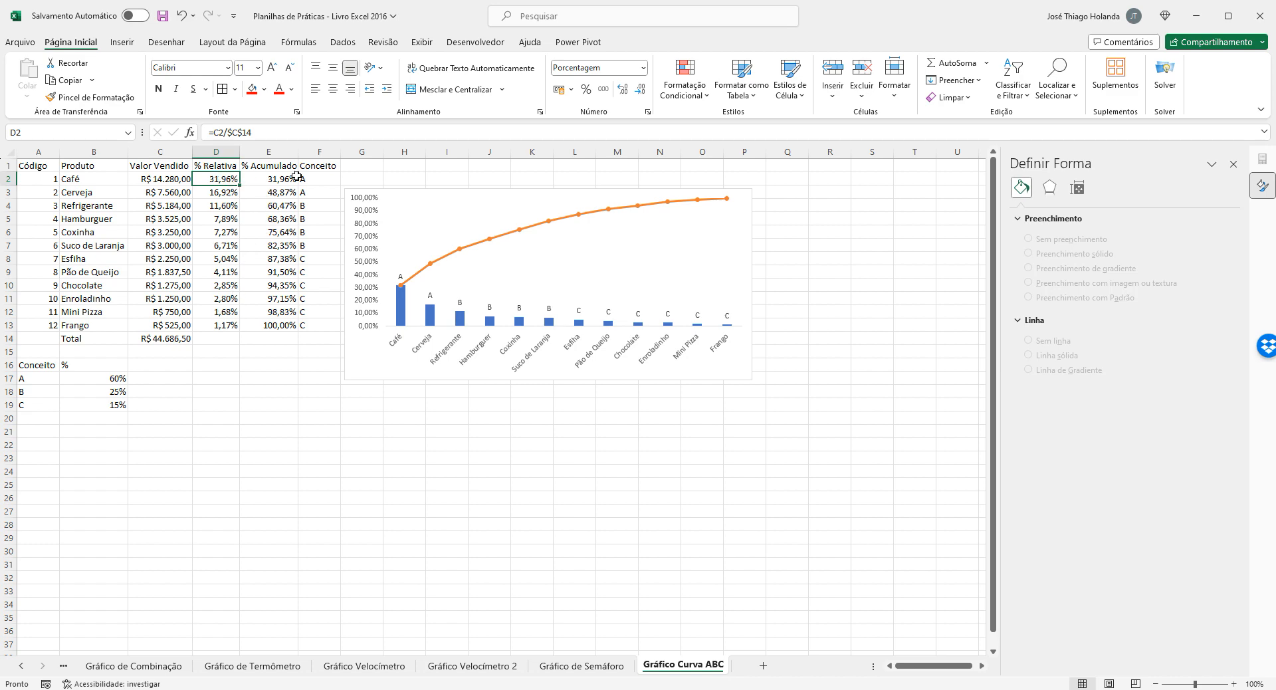
left_click(275, 178)
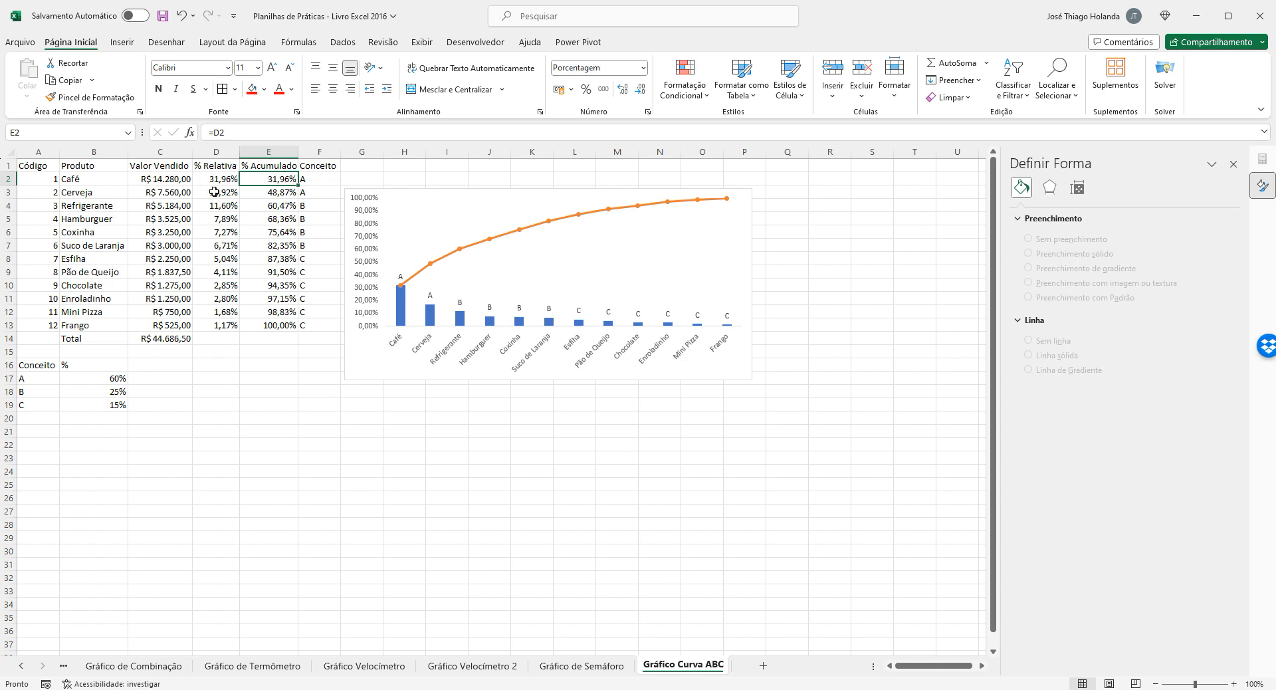
left_click(272, 192)
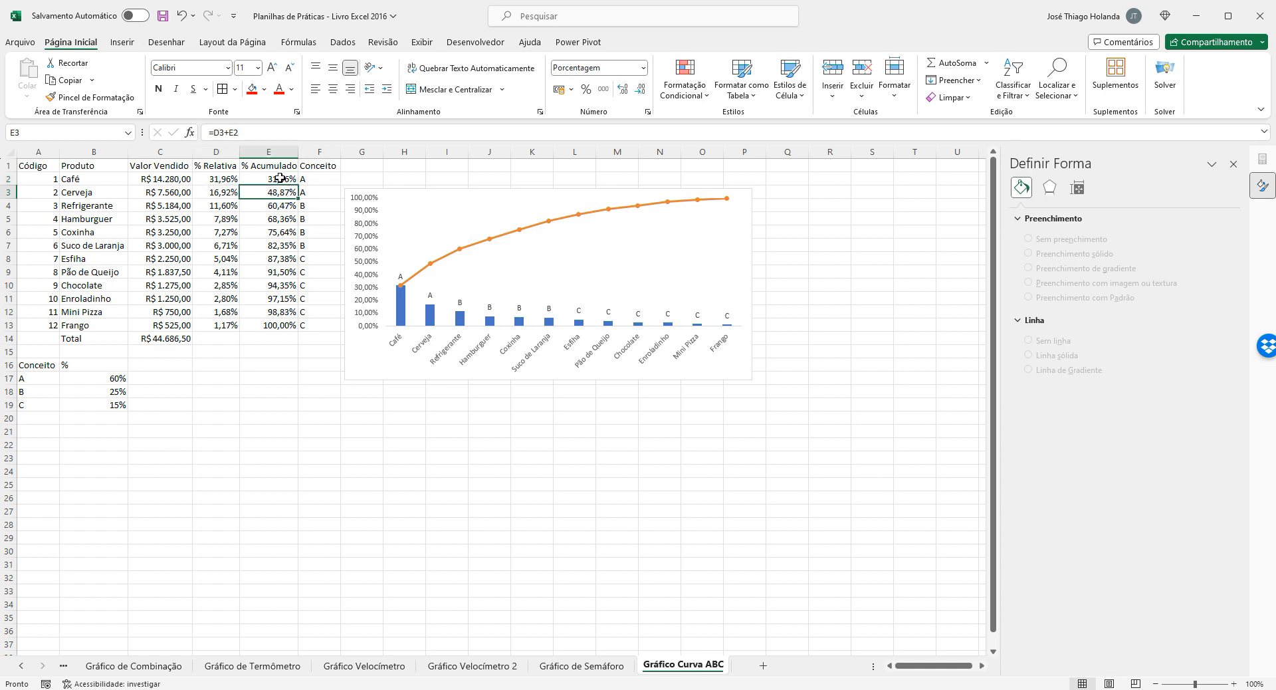
left_click(279, 178)
left_click(214, 194)
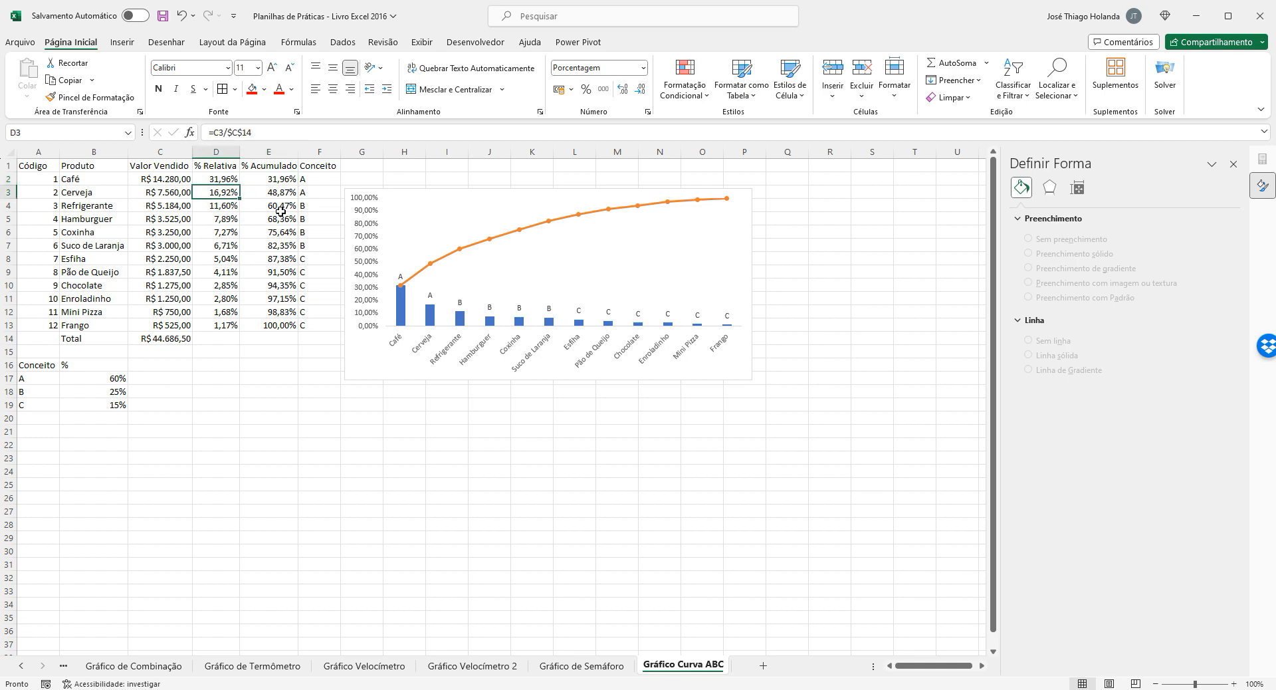
left_click(277, 194)
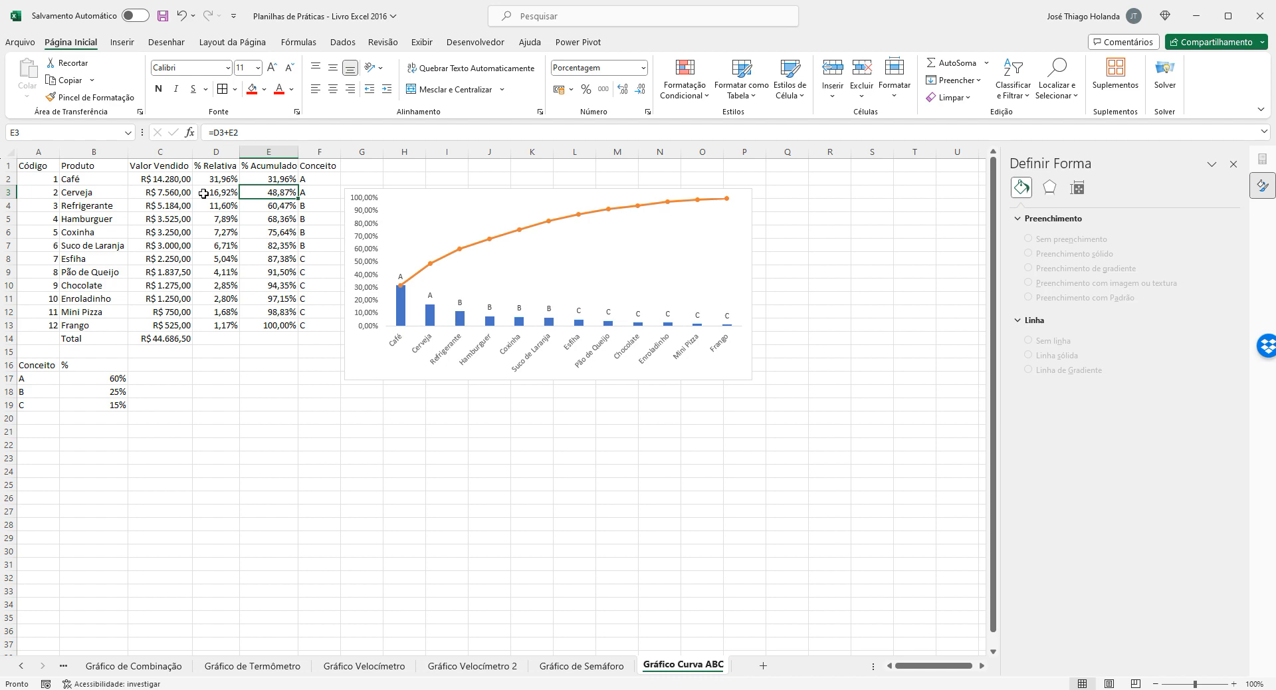
left_click(260, 181)
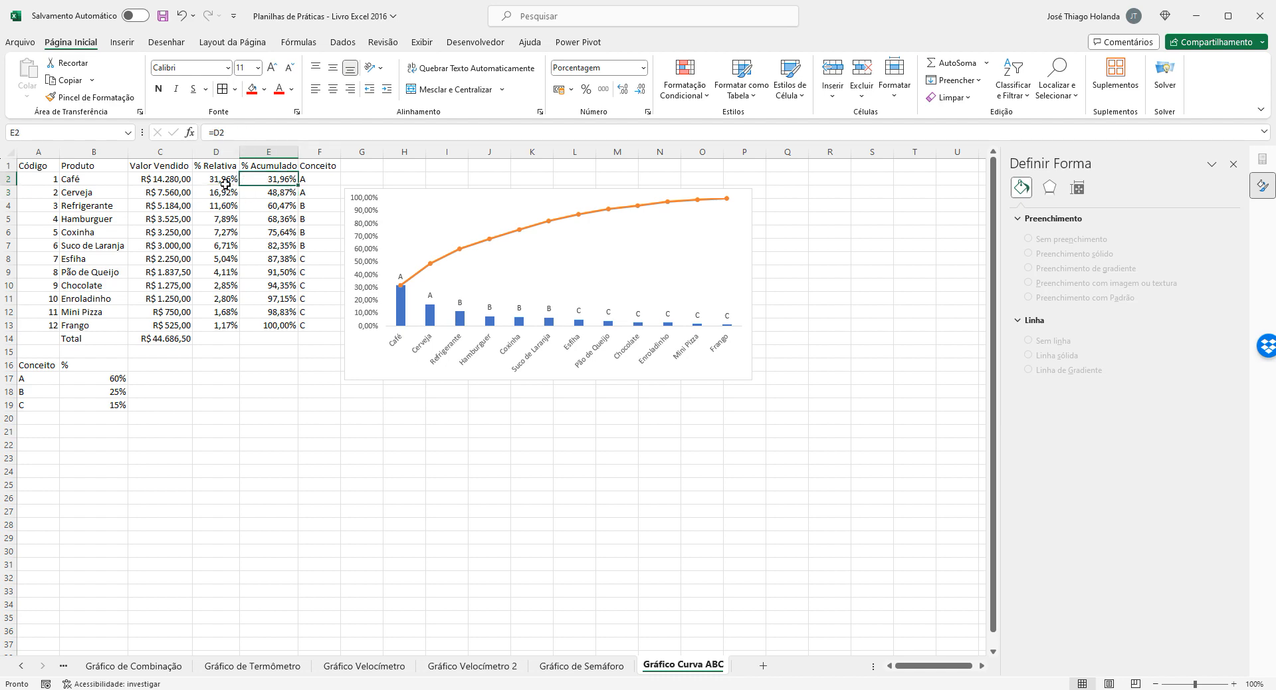
left_click(265, 205)
left_click(264, 229)
left_click(266, 246)
left_click(285, 295)
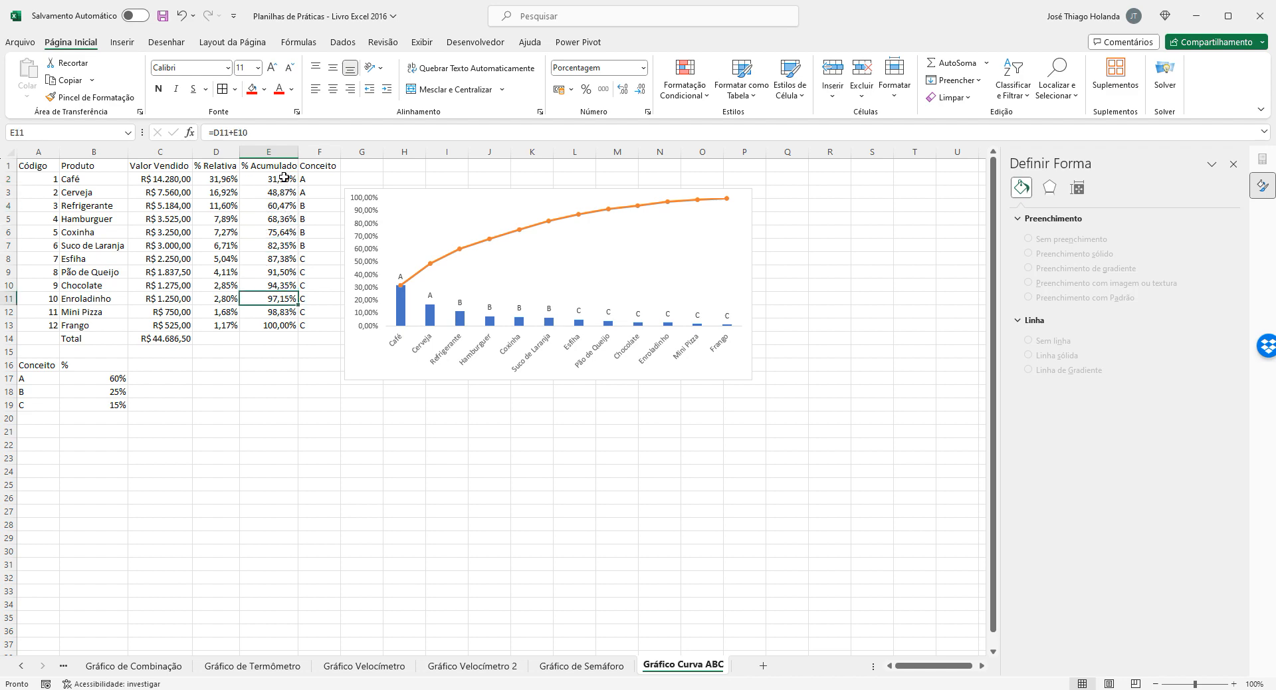
Fill the accumulated percentage formula =D3+E2 from E3 down to E13.
left_click(286, 177)
left_click(288, 192)
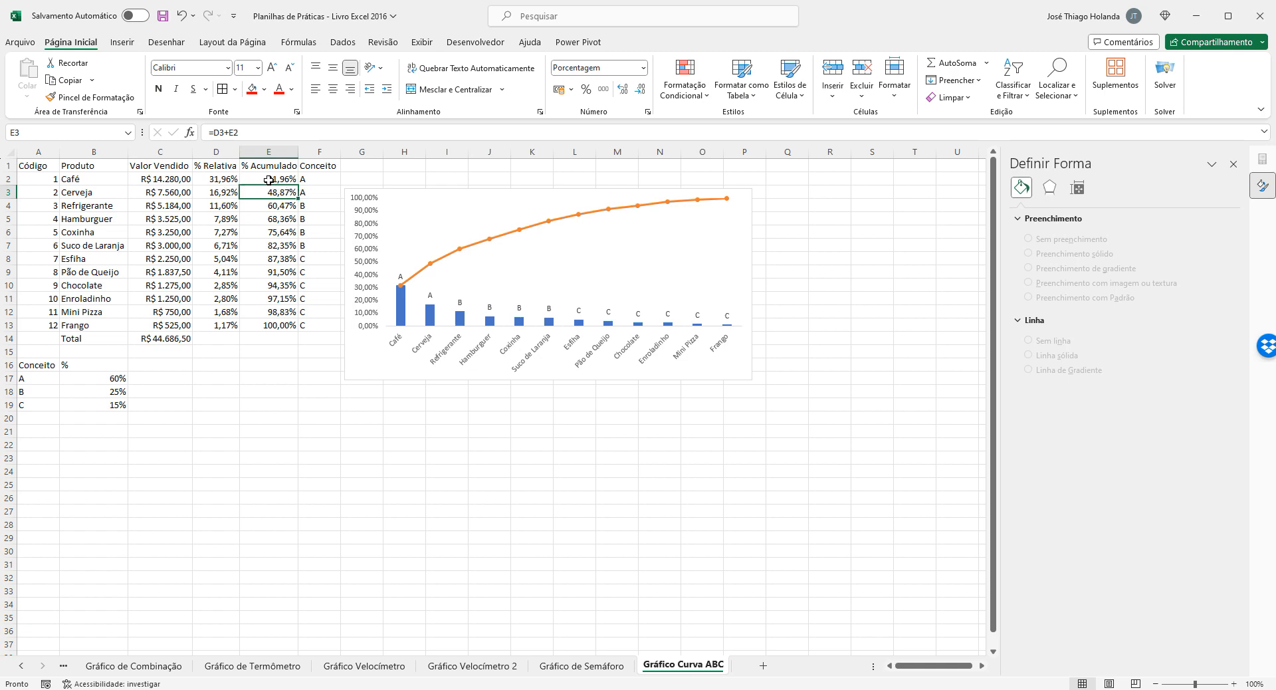
left_click_drag(297, 198, 299, 331)
left_click(284, 369)
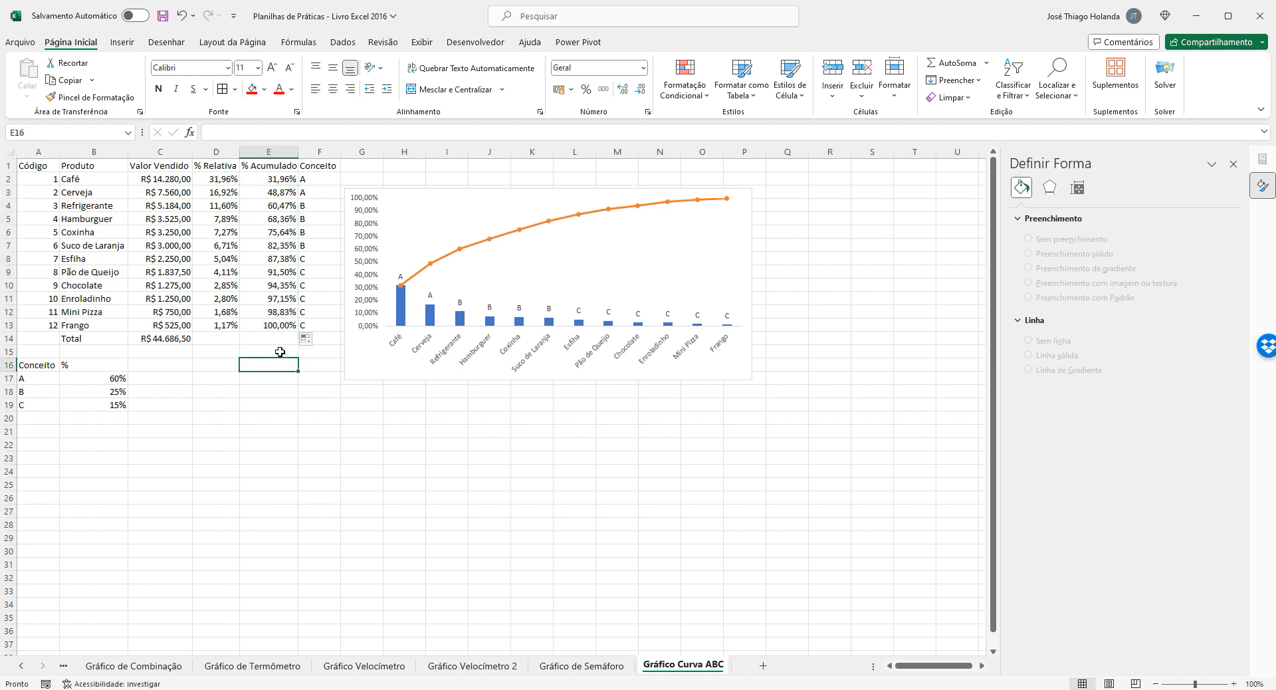
Examine the nested SE formula in F2 and the A, B and C classification percentages in A16:B19.
left_click(312, 181)
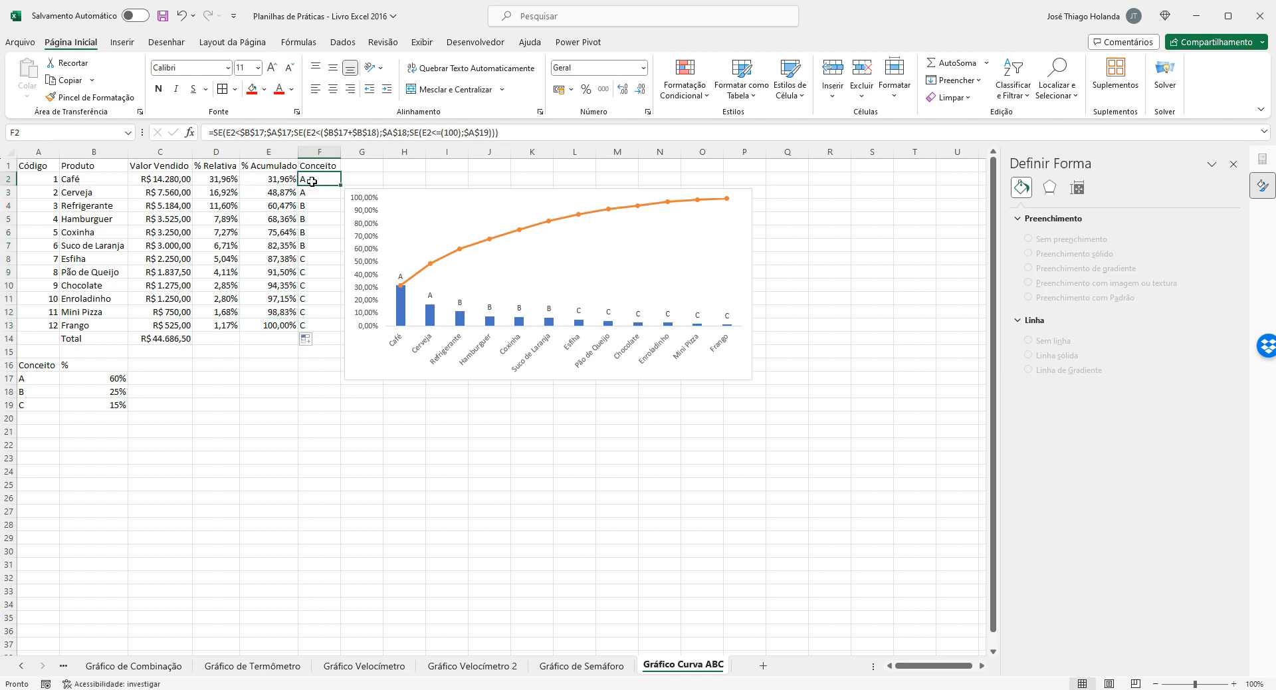
left_click(531, 131)
left_click_drag(500, 132, 207, 133)
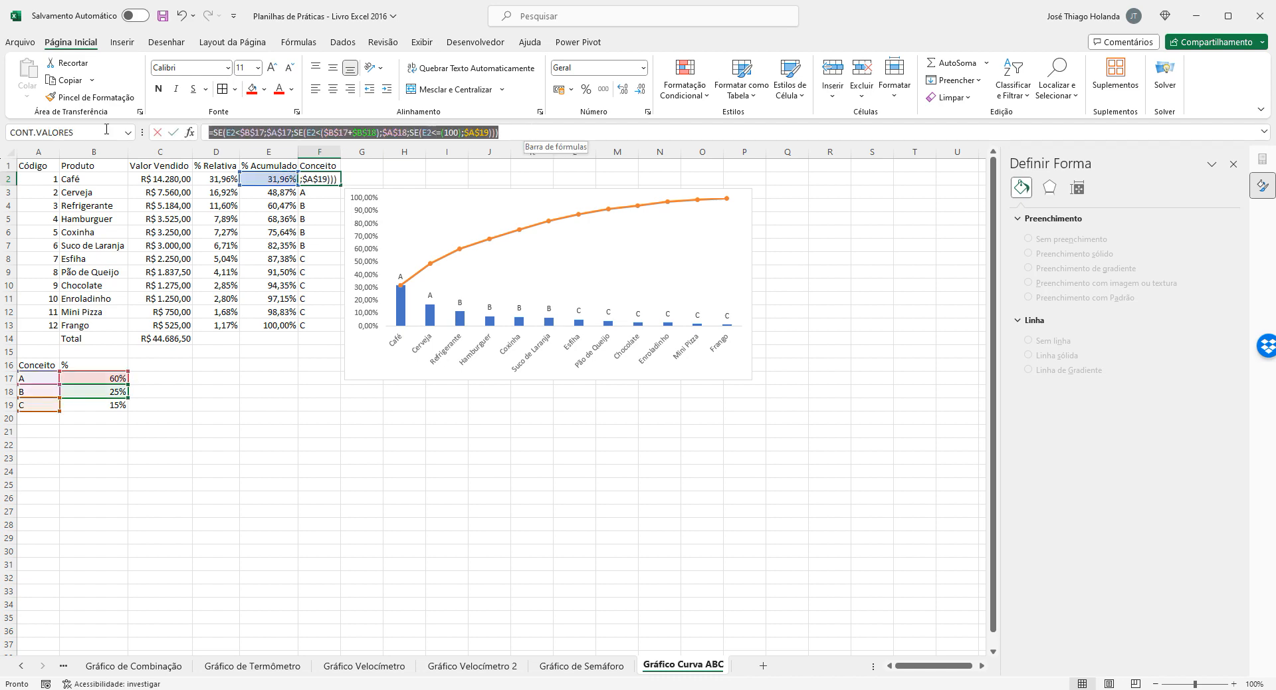
key("Return")
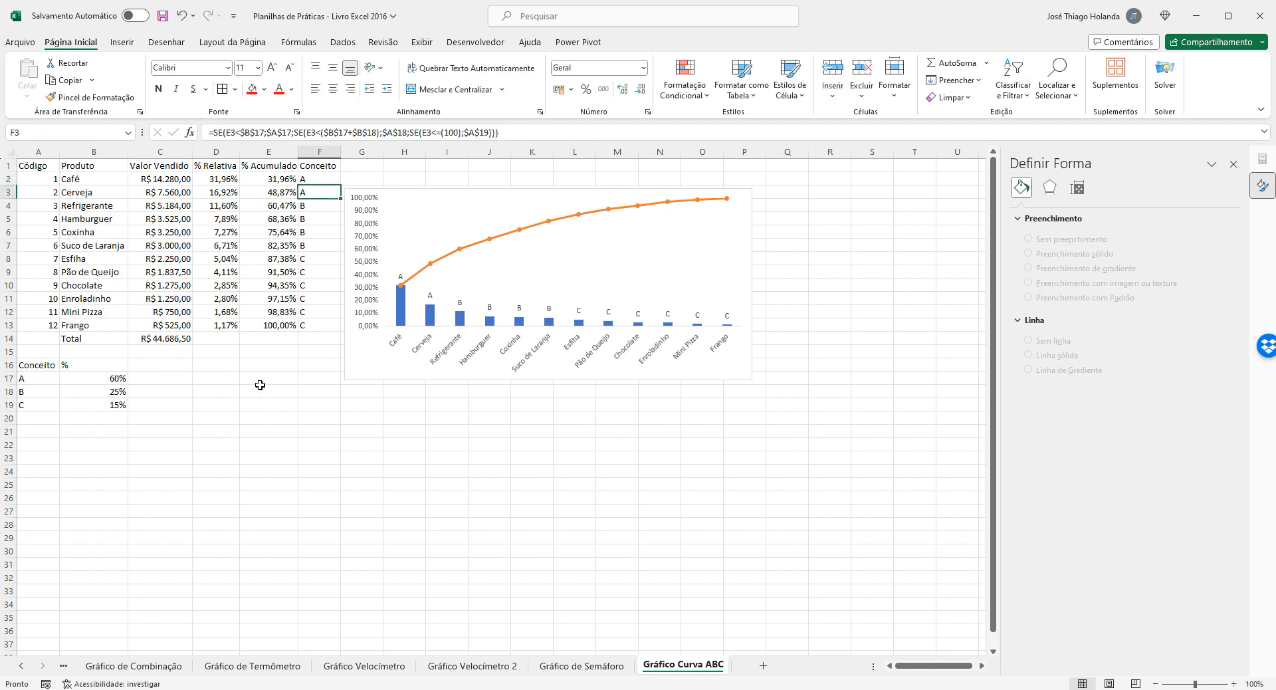
left_click(33, 366)
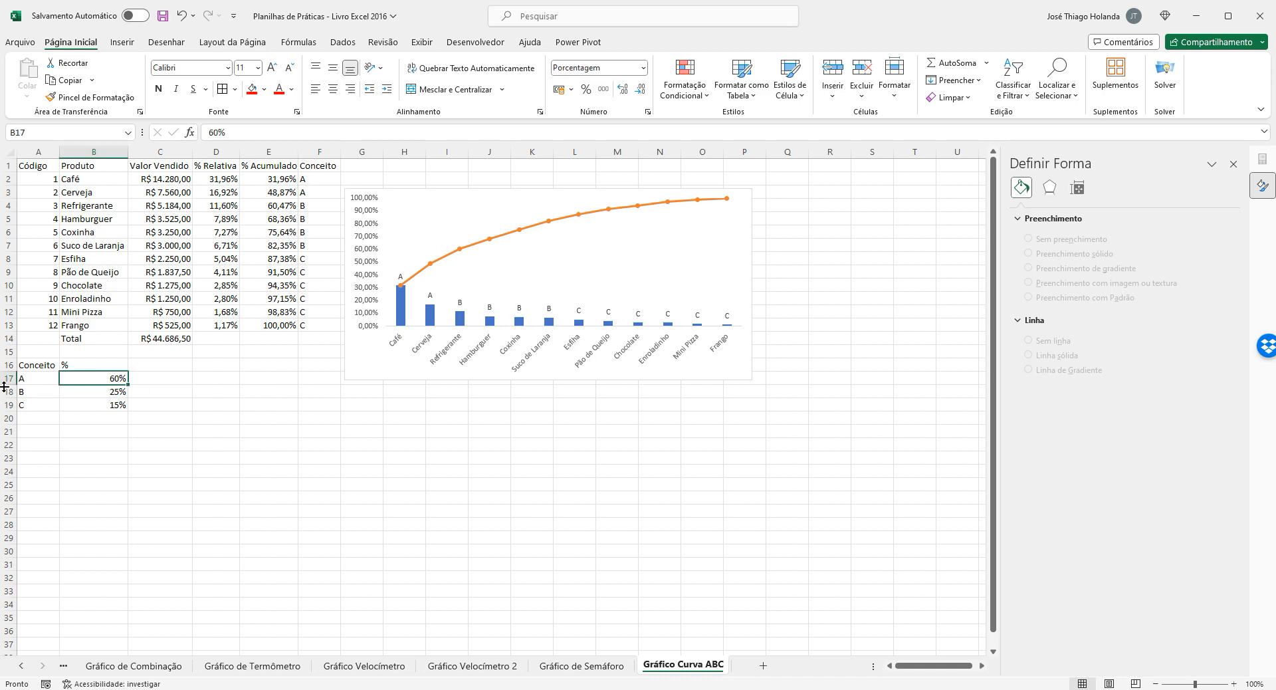
left_click(82, 363)
left_click(27, 377)
left_click(38, 393)
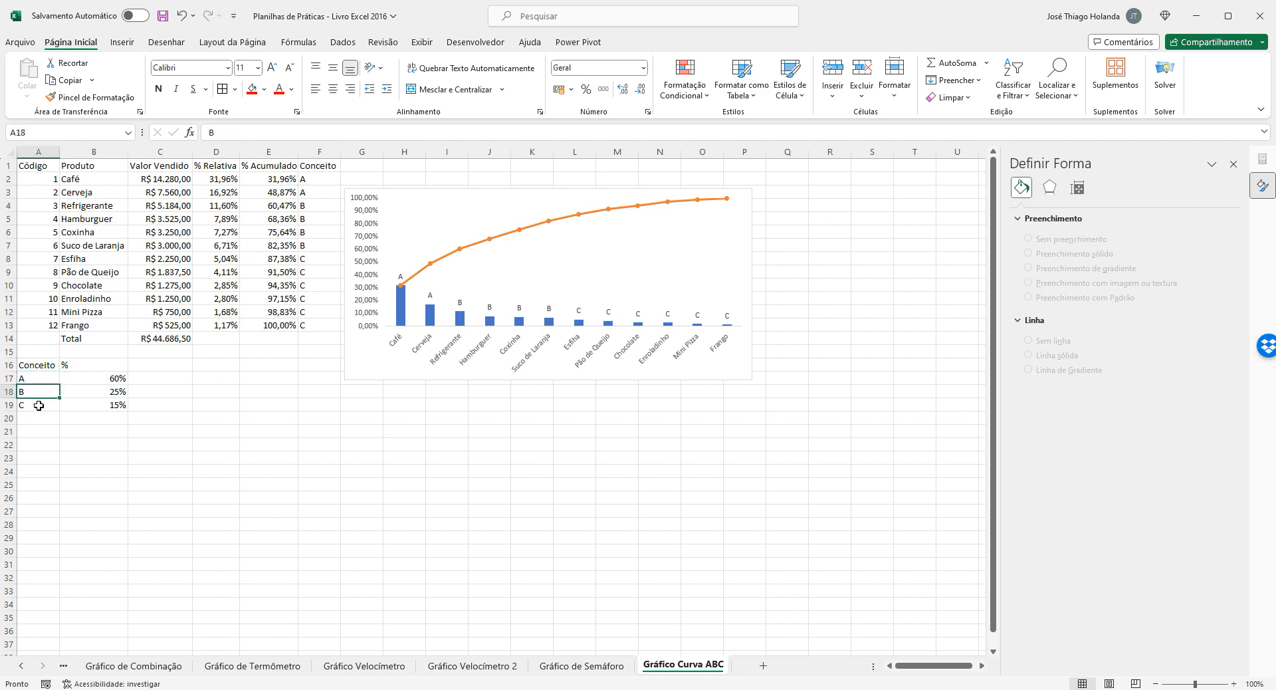
left_click(39, 405)
left_click(103, 377)
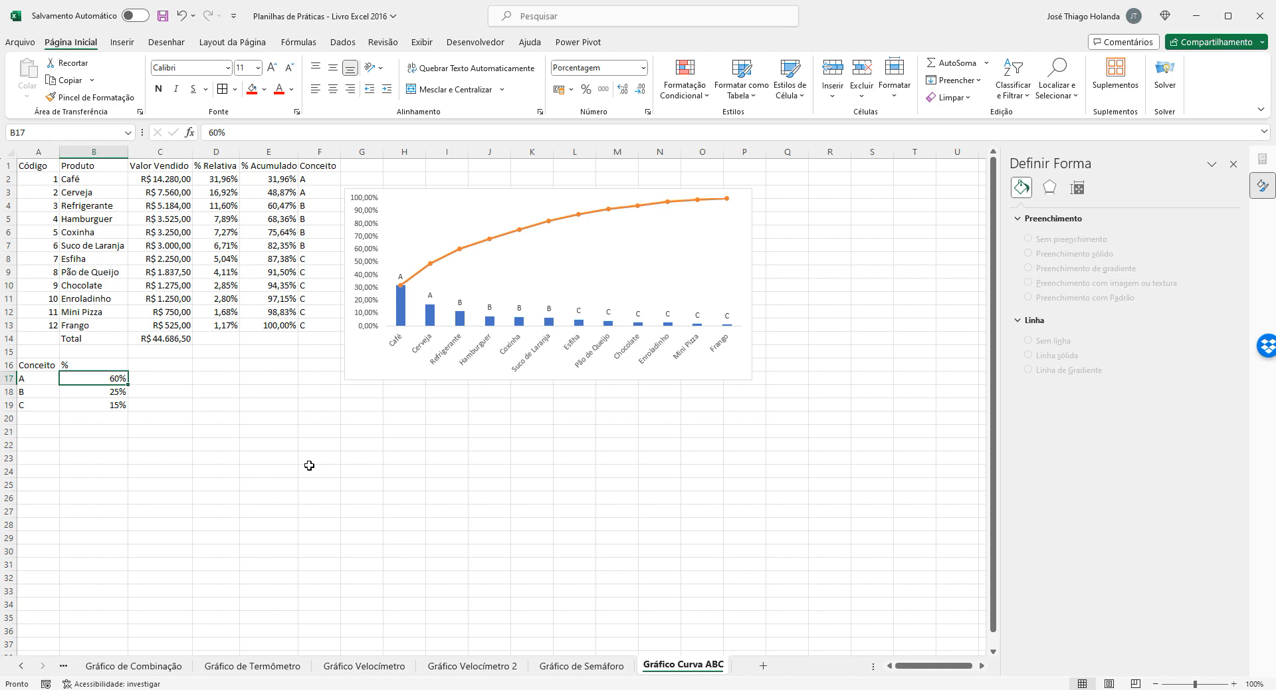
Try 65% as the class A percentage in B17 and 10% as the class C percentage in B19.
type("65")
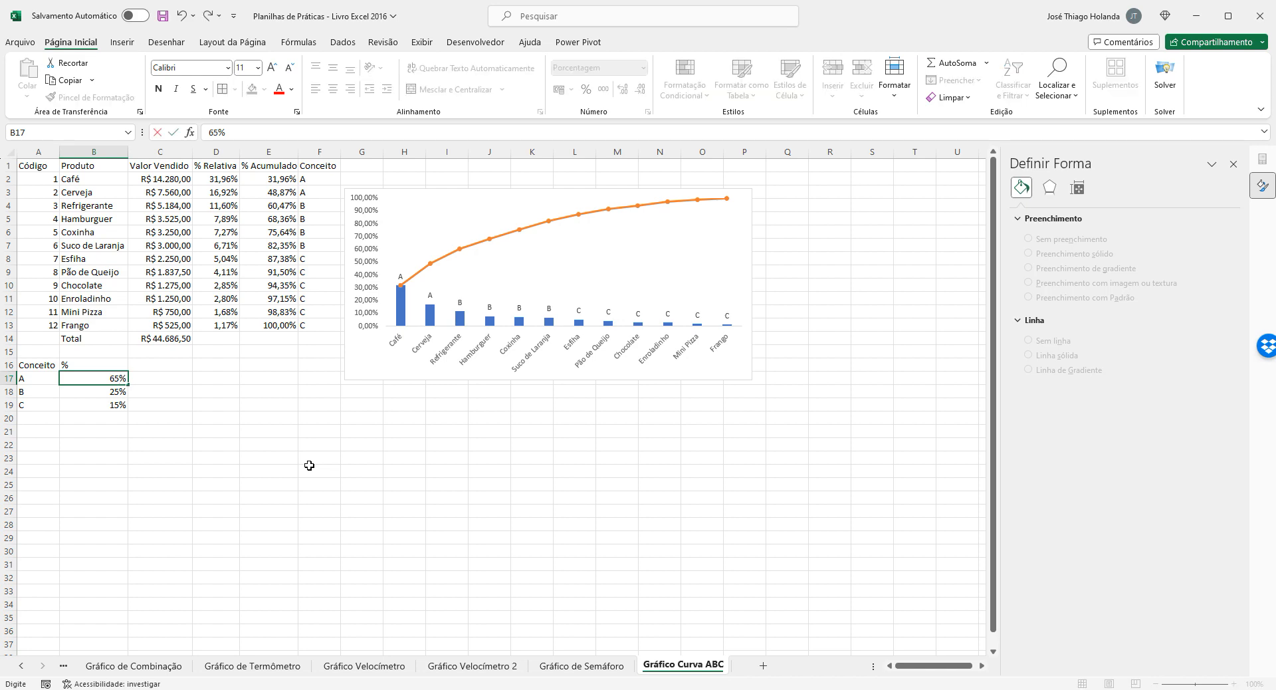
key("Return")
key("Return")
type("10")
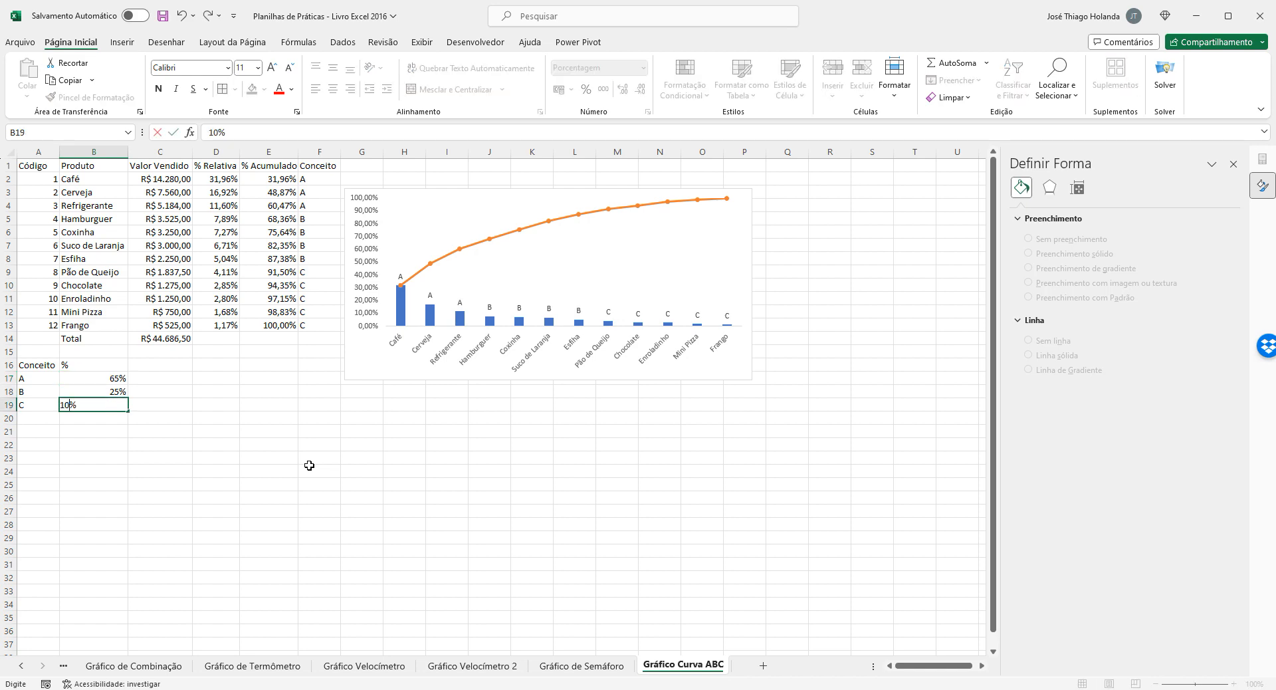
key("Return")
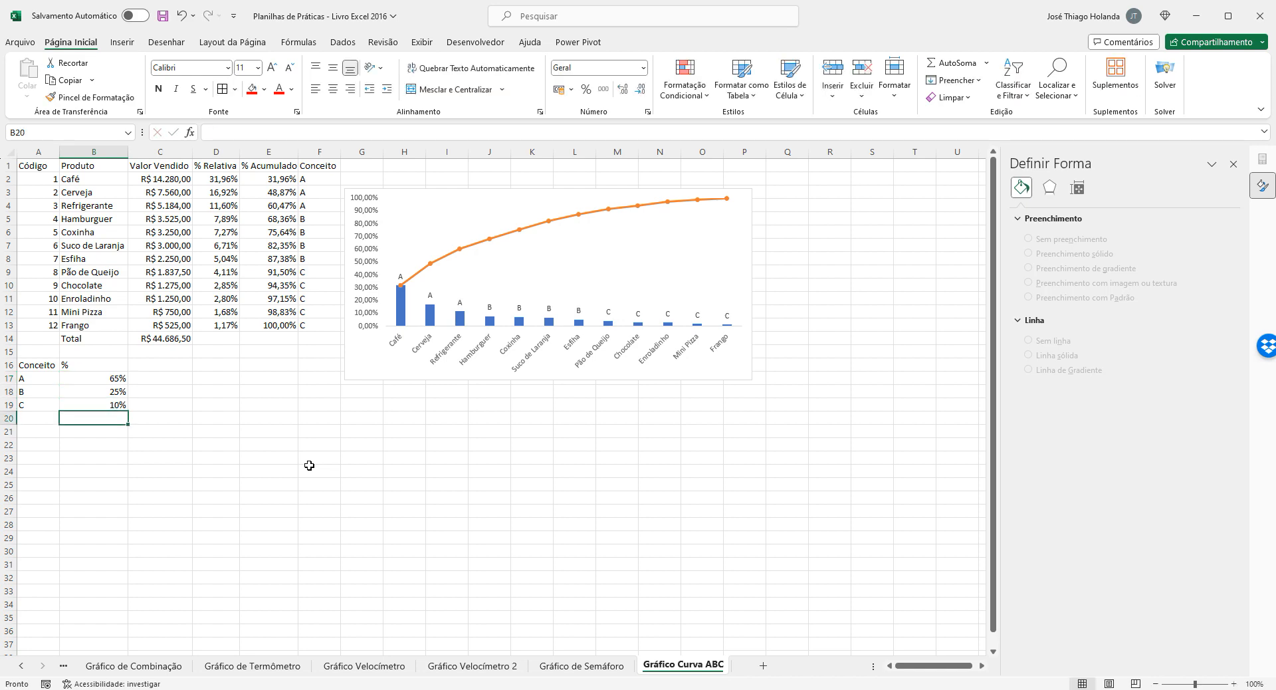
Review the percentages in B17:B19 and undo the changes to classes A and C.
key("Up")
key("Up")
key("Up")
key("Down")
key("Down")
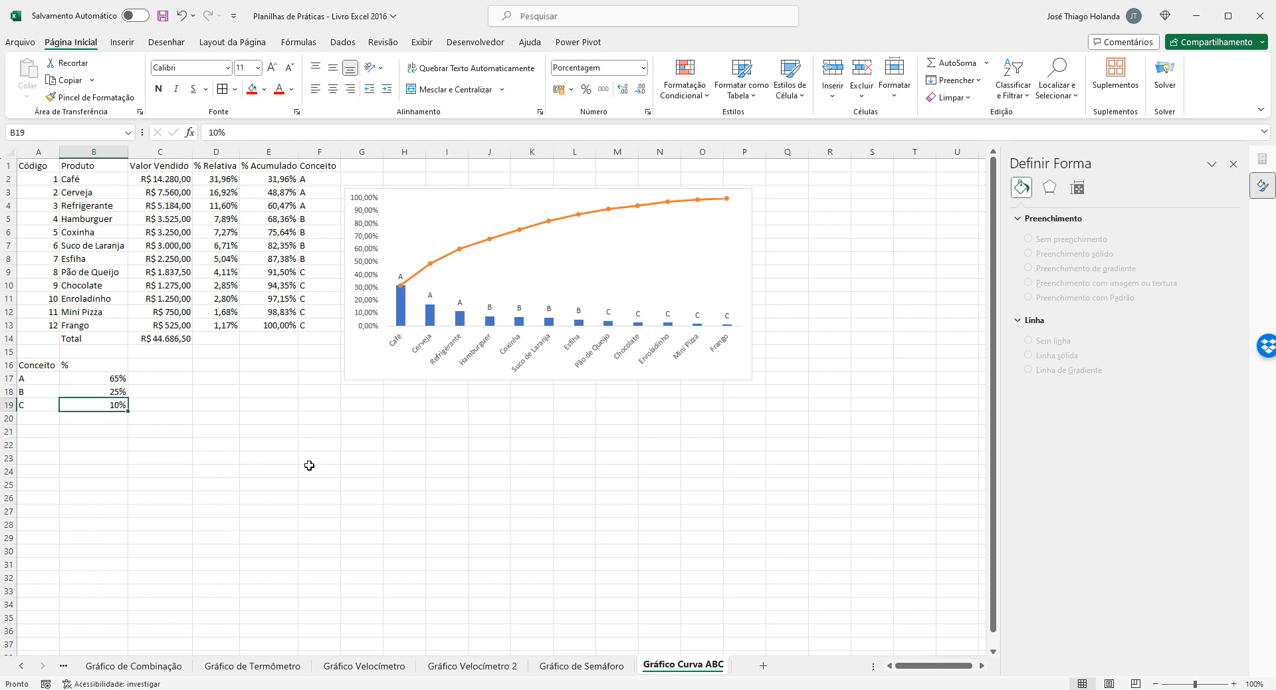
key("ctrl+z")
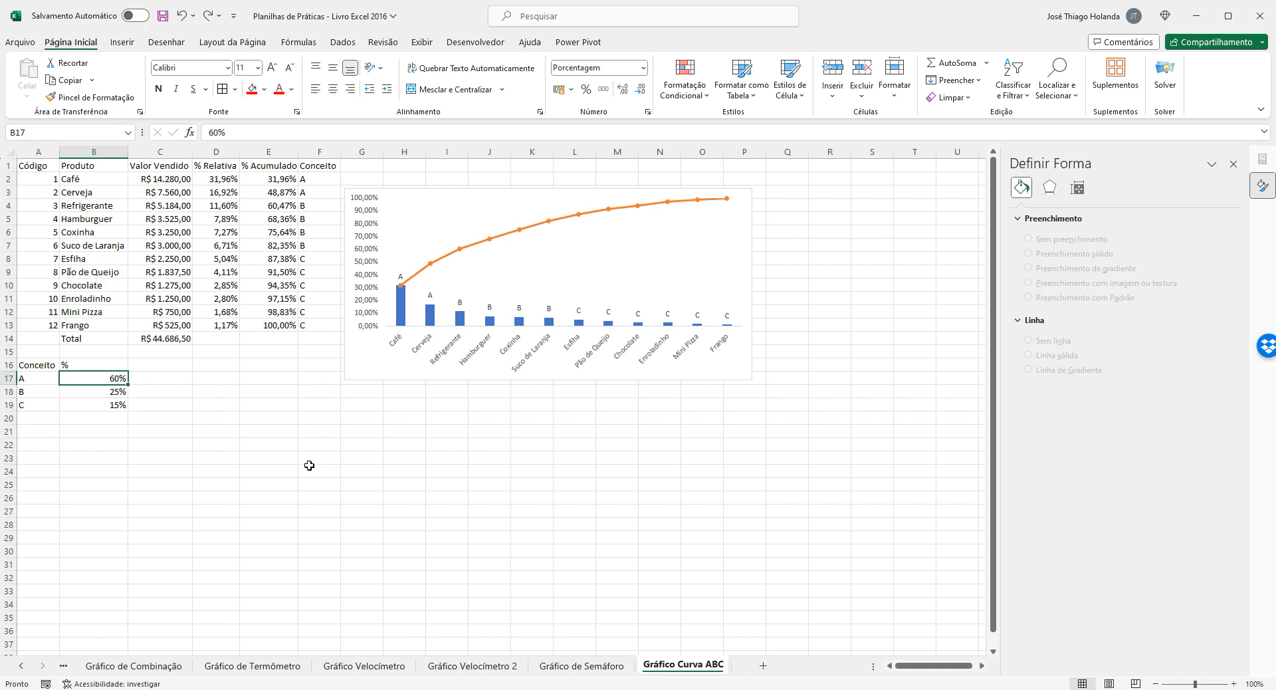
Enter 65% for class A in B17 and 10% for class C in B19 once more as a trial.
type("65")
key("Return")
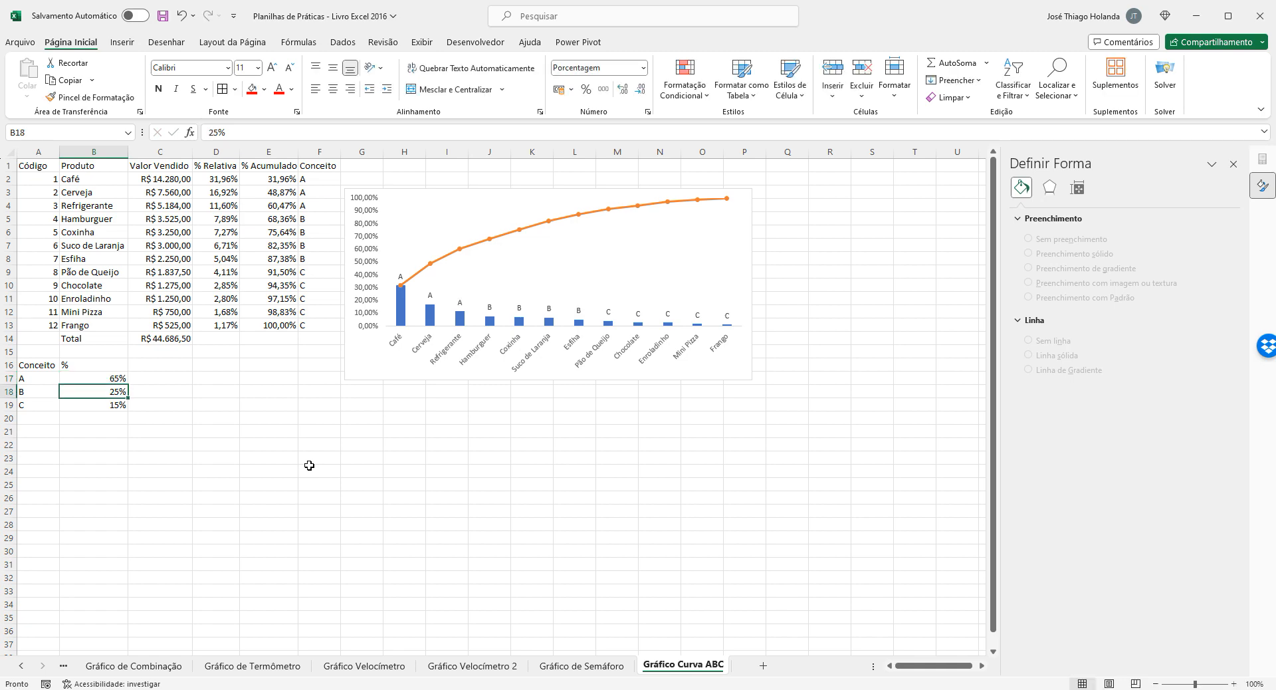
key("Down")
type("10")
key("Return")
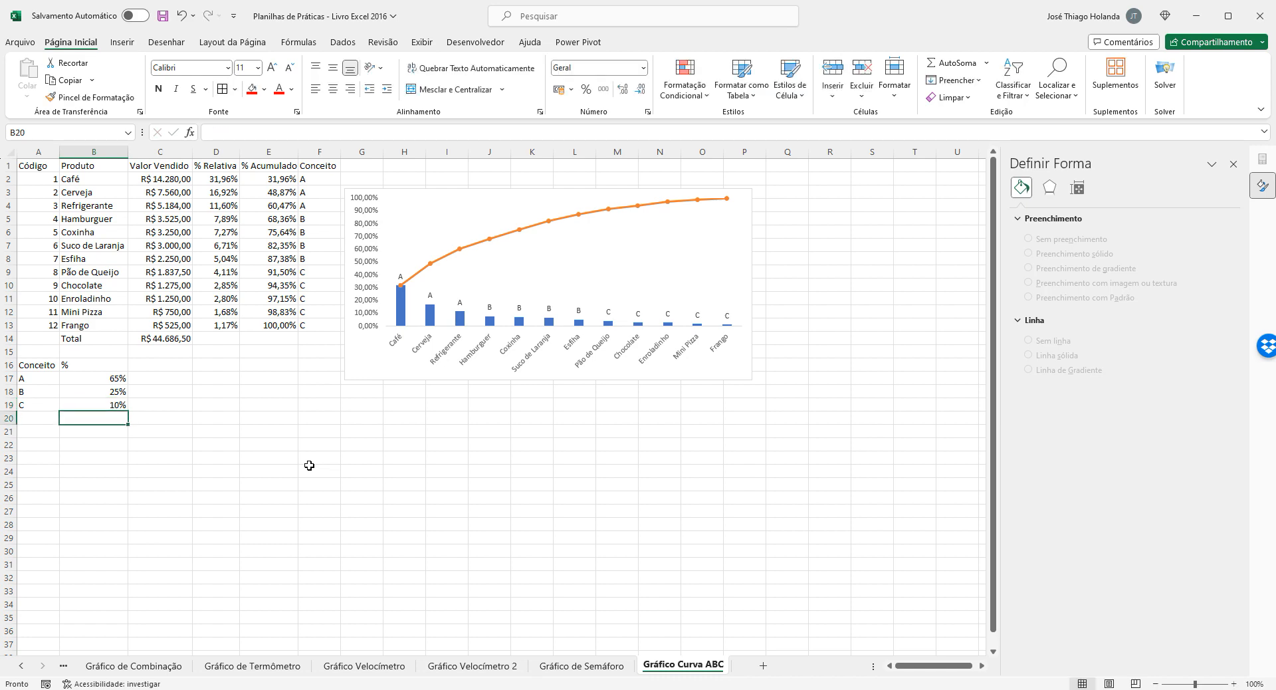
Undo the second trial of the class A and class C percentages.
key("Up")
key("Up")
key("Up")
key("ctrl+z")
key("ctrl+z")
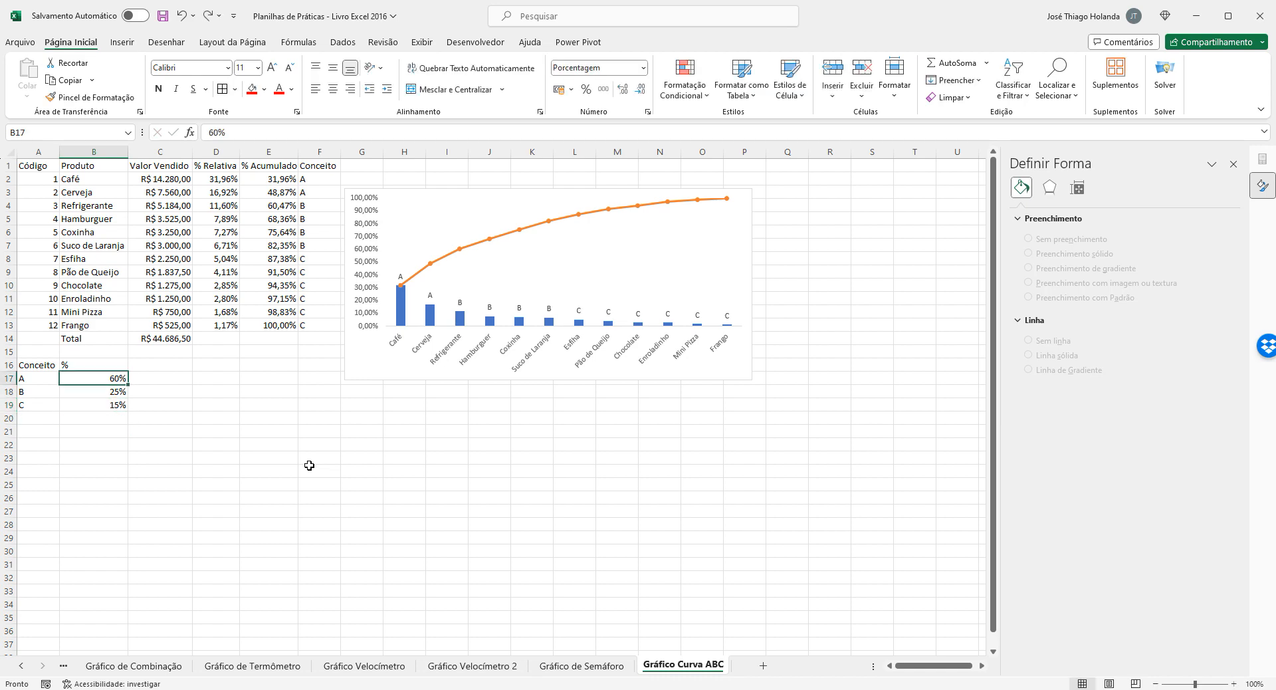
Examine the class percentages in B17:B19 and how the classification formula in F2 refers to them.
key("Down")
key("Down")
key("Up")
key("Up")
key("Right")
key("Up")
key("Up")
key("Up")
key("Up")
key("Up")
key("Up")
key("Up")
key("Up")
key("Up")
key("Up")
key("Up")
key("Up")
key("Up")
key("Up")
key("Up")
key("Right")
key("Right")
key("Right")
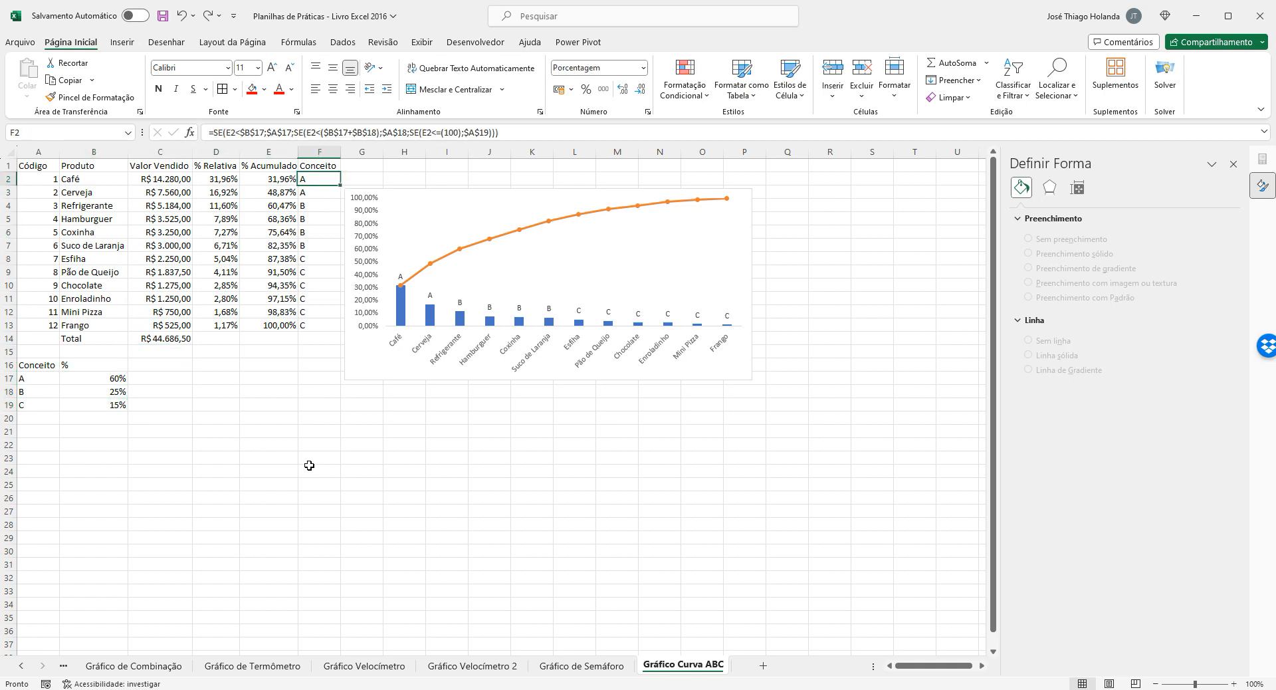
Review the A, B and C labels and their percentages in A17:B19.
key("Left")
key("Left")
key("Left")
key("Left")
key("Left")
key("Down")
key("Down")
key("Down")
key("Down")
key("Down")
key("Down")
key("Down")
key("Down")
key("Down")
key("Down")
key("Down")
key("Down")
key("Down")
key("Down")
key("Down")
key("Down")
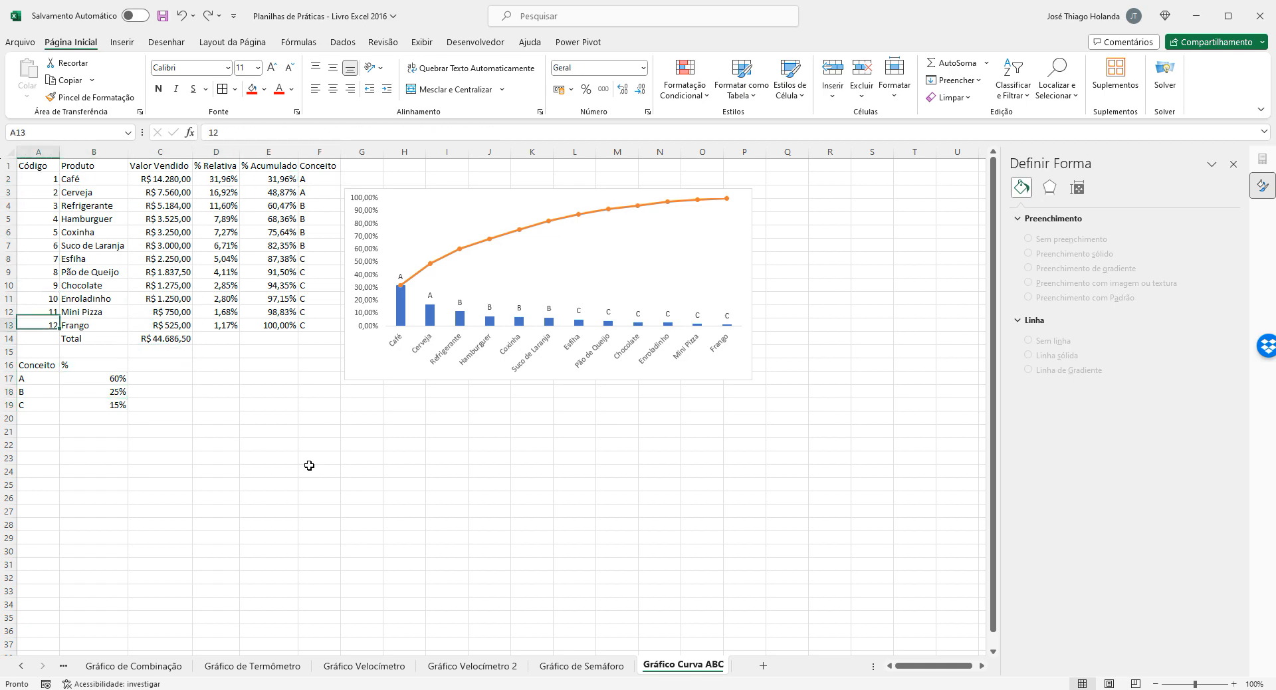
key("Right")
key("Up")
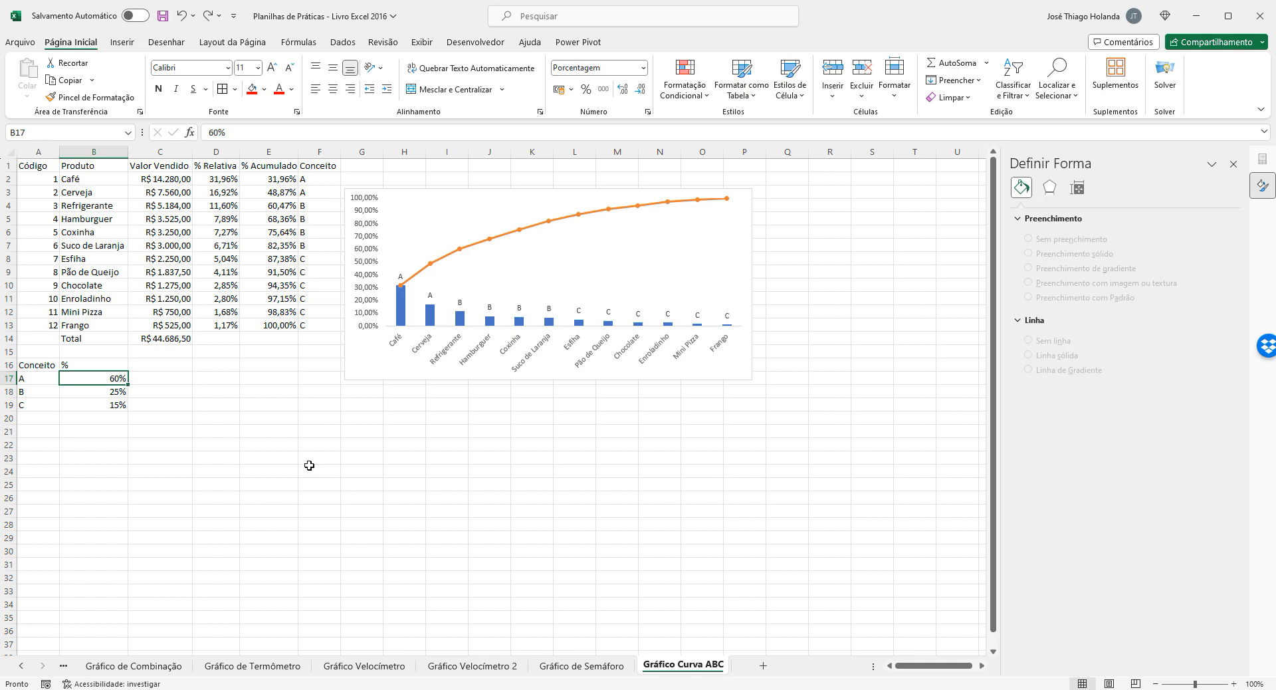
key("Down")
key("Down")
key("Up")
key("Up")
key("Right")
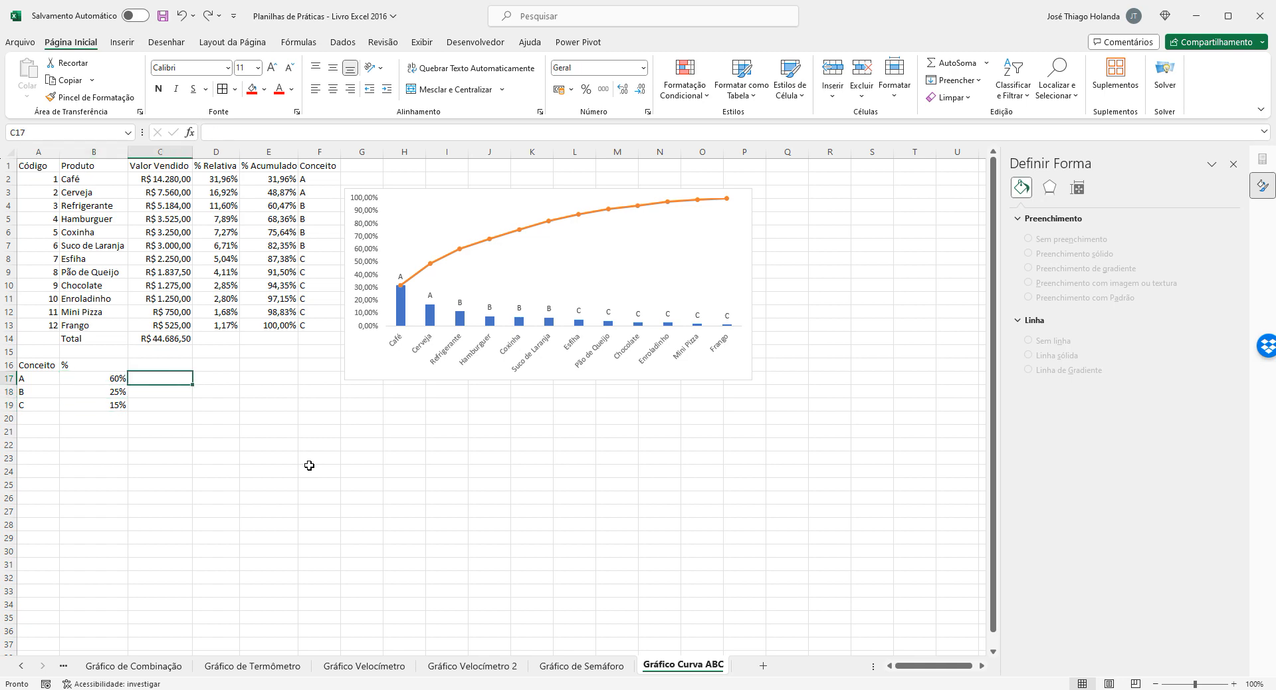
Examine the first test of the SE formula in F2, E2<$B$17, and its true result $A$17.
key("Right")
key("Right")
key("Right")
key("Right")
key("Up")
key("Up")
key("Up")
key("Up")
key("Up")
key("Up")
key("Up")
key("Up")
key("Up")
key("Up")
key("Up")
key("Up")
key("Up")
key("Left")
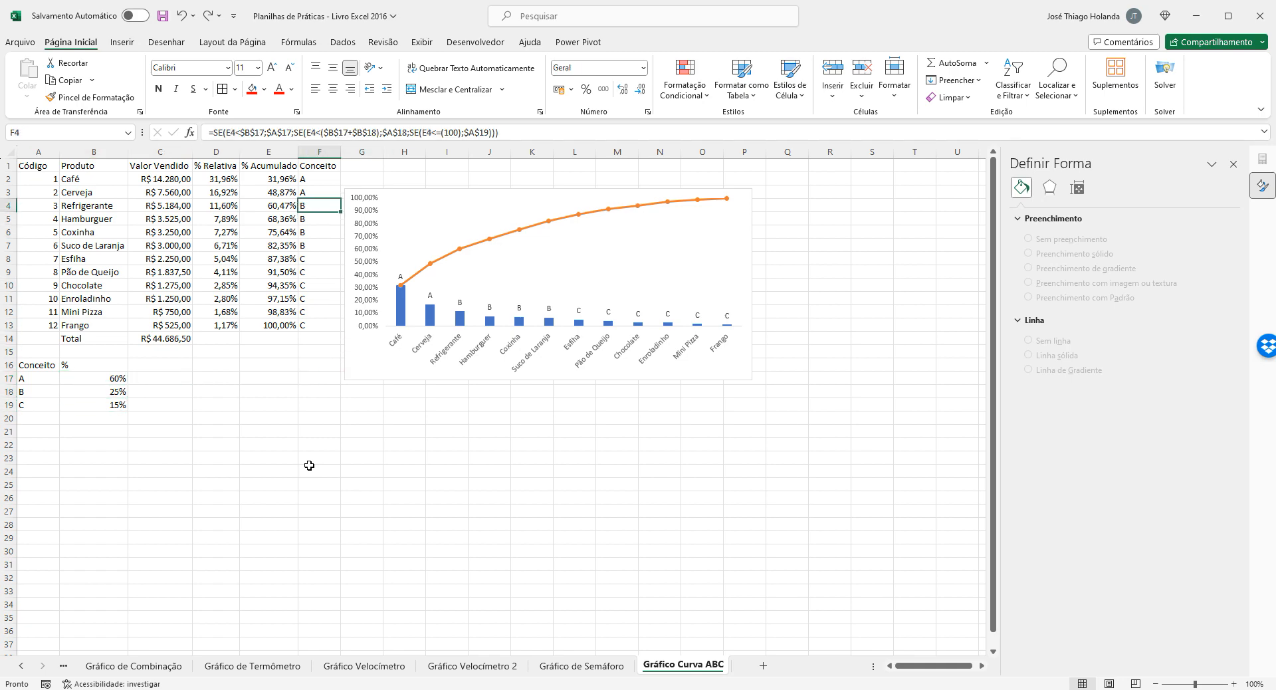
key("Up")
key("Up")
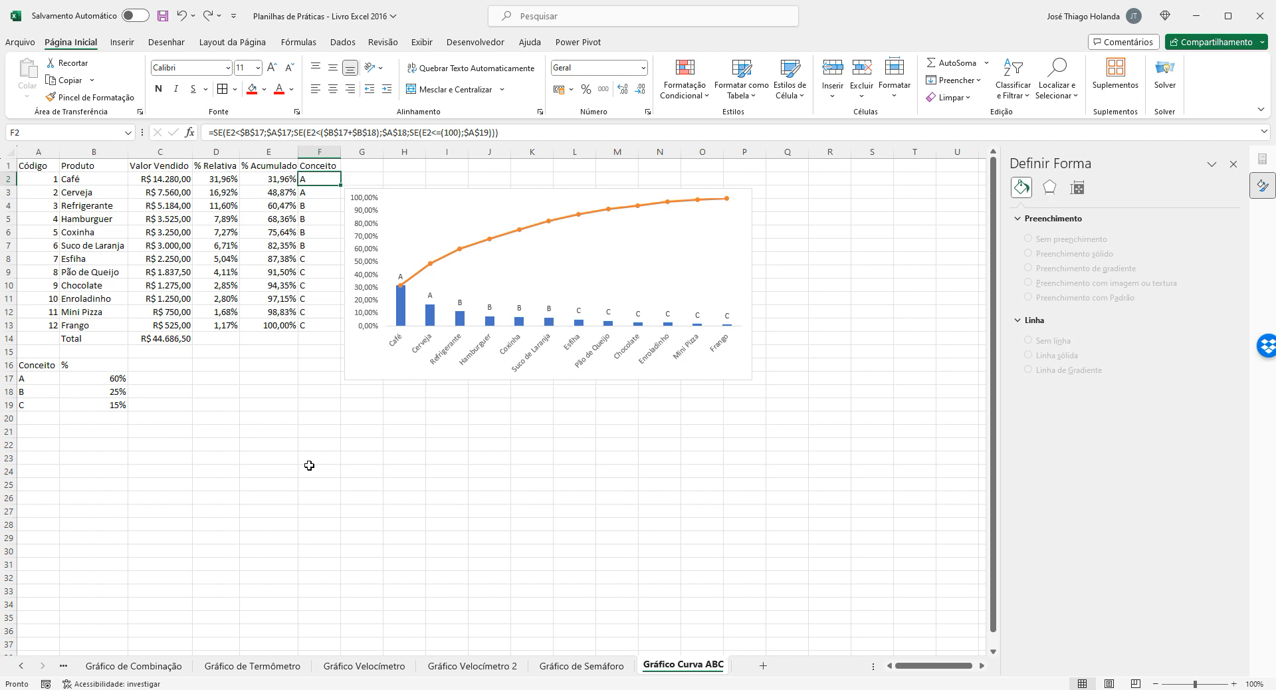
left_click(227, 132)
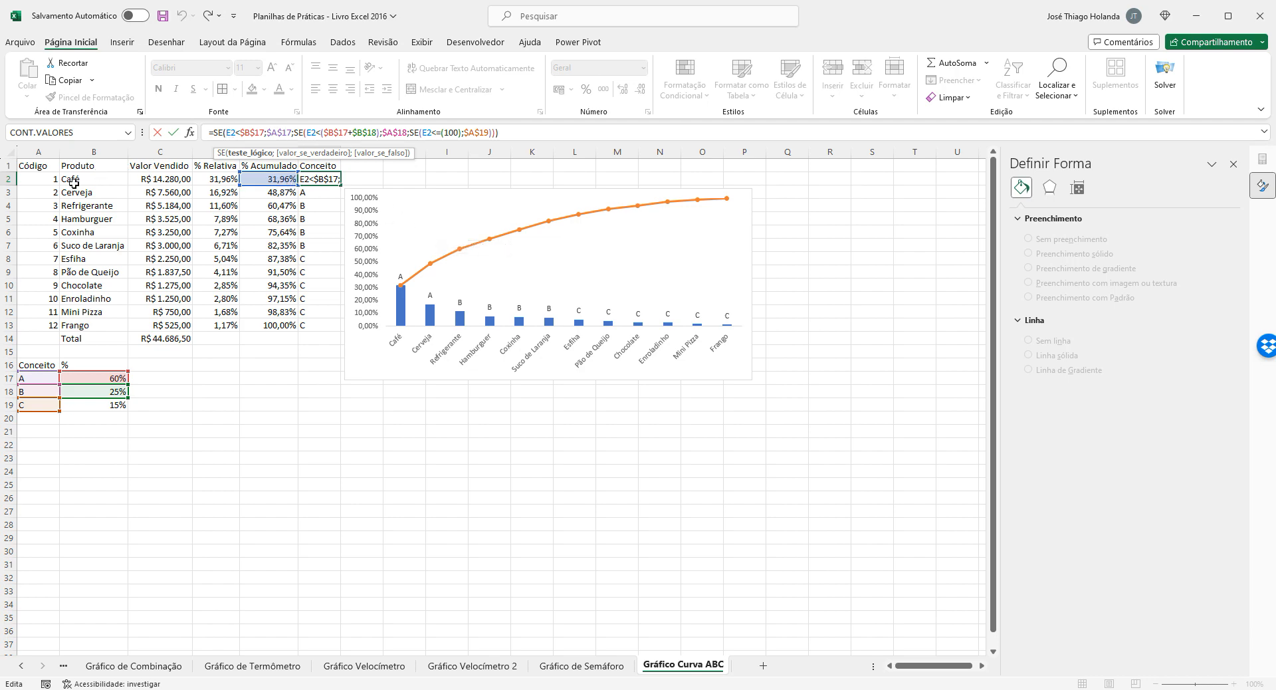
left_click(255, 131)
left_click(280, 129)
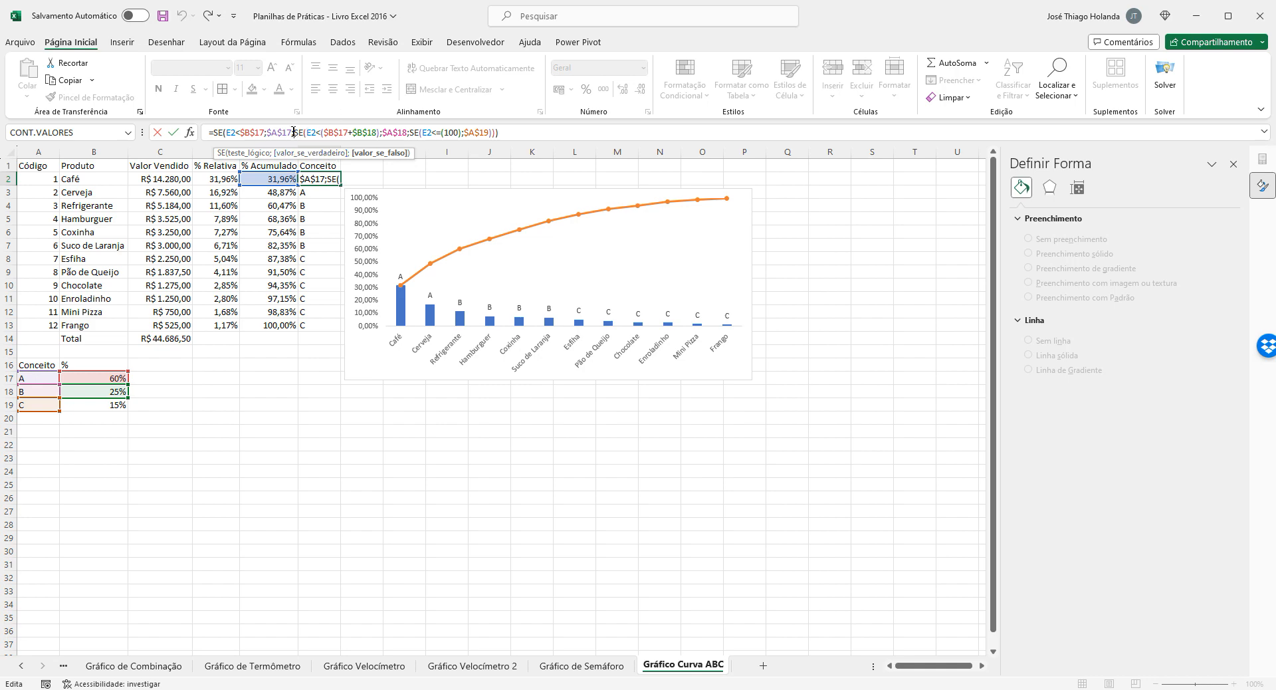
Examine the nested SE in F2, its test E2<($B$17+$B$18) and its true result $A$18.
left_click_drag(293, 132, 494, 121)
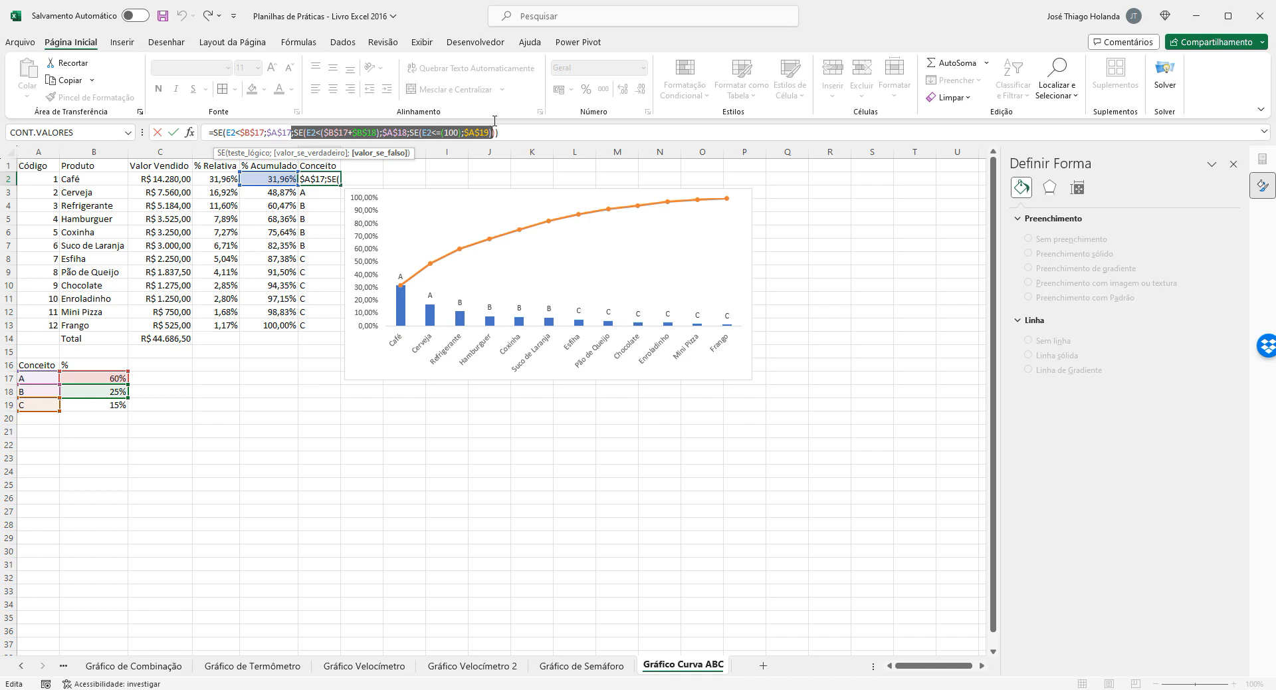
left_click_drag(494, 123, 313, 136)
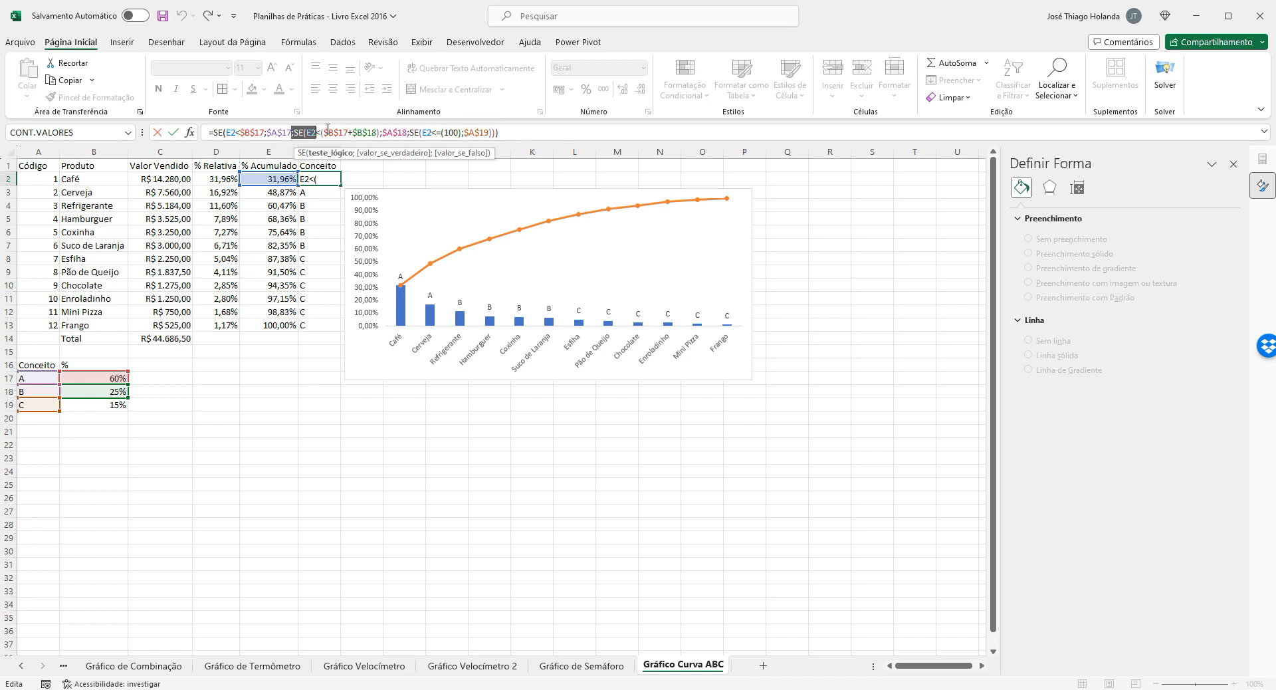
left_click(313, 136)
left_click(335, 132)
left_click(377, 132)
type(")")
double_click(278, 132)
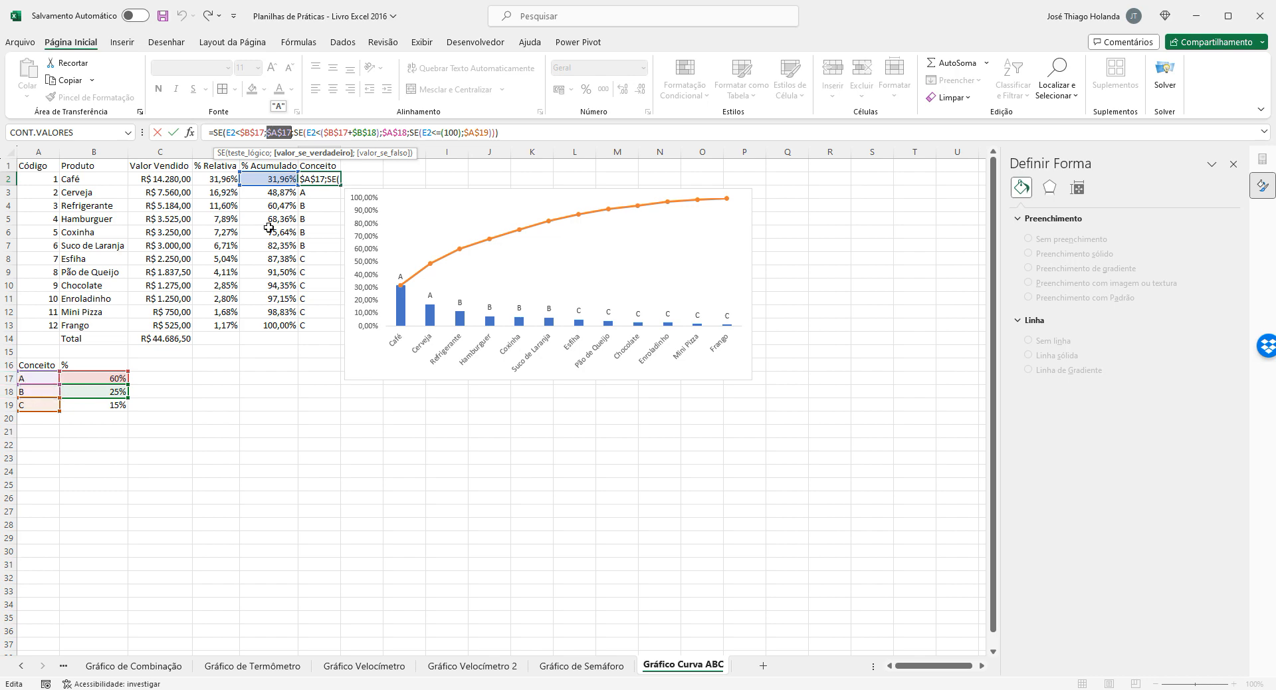
left_click(371, 132)
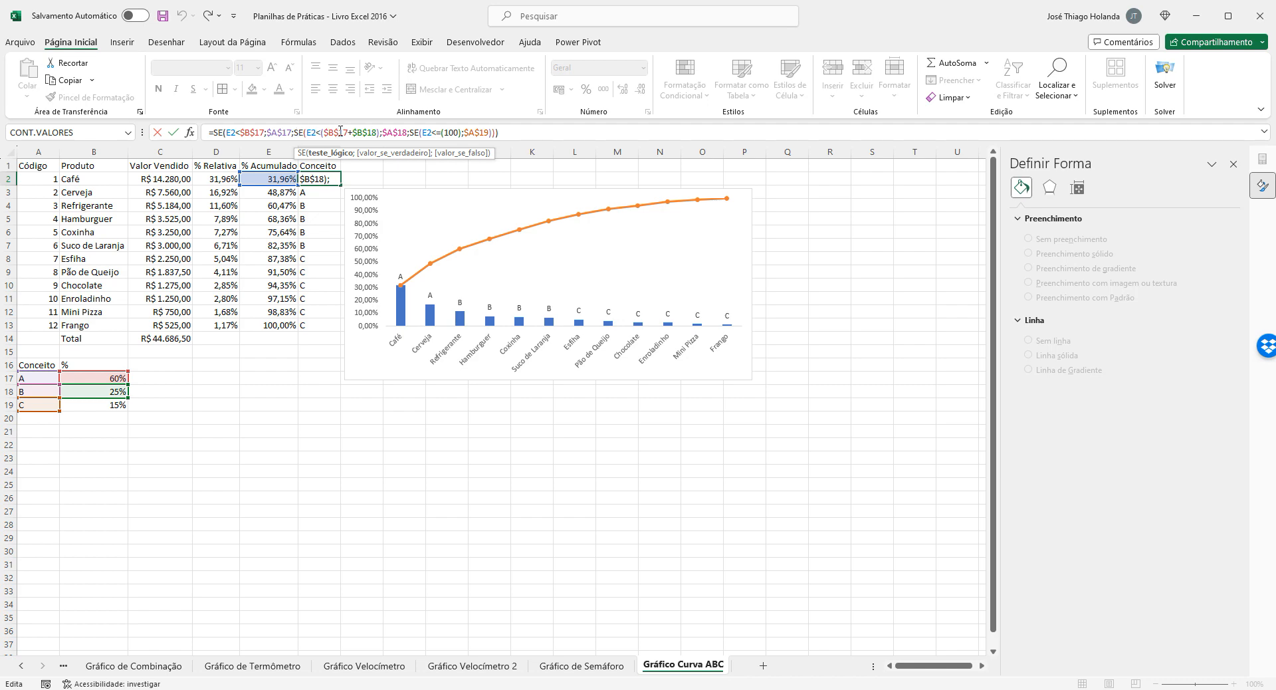
left_click(338, 132)
left_click(372, 132)
left_click(384, 133)
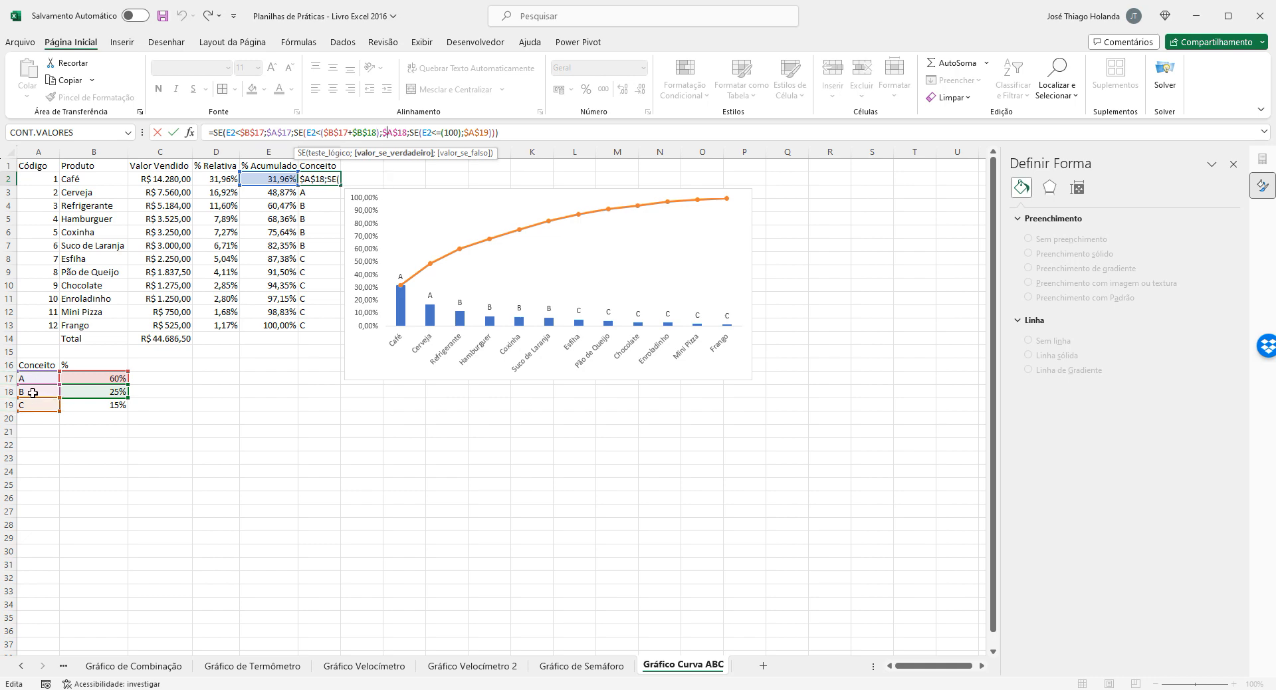
Simplify the formula in F2 by removing the innermost SE test E2<=(100), leaving $A$19 as the final result.
left_click(414, 131)
key("BackSpace")
key("BackSpace")
key("BackSpace")
key("BackSpace")
key("BackSpace")
key("BackSpace")
key("BackSpace")
key("BackSpace")
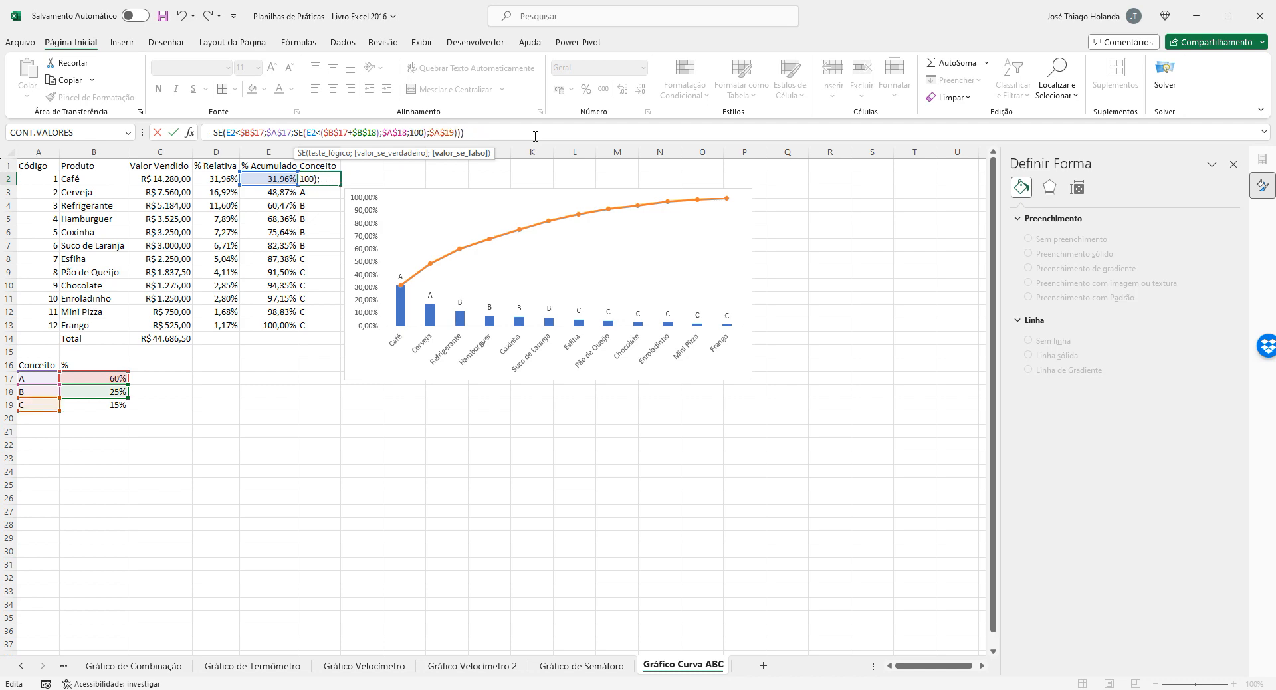
key("BackSpace")
key("BackSpace")
key("BackSpace")
key("BackSpace")
key("BackSpace")
key("Right")
key("Right")
key("Right")
key("Right")
key("Right")
key("Right")
key("Right")
key("Return")
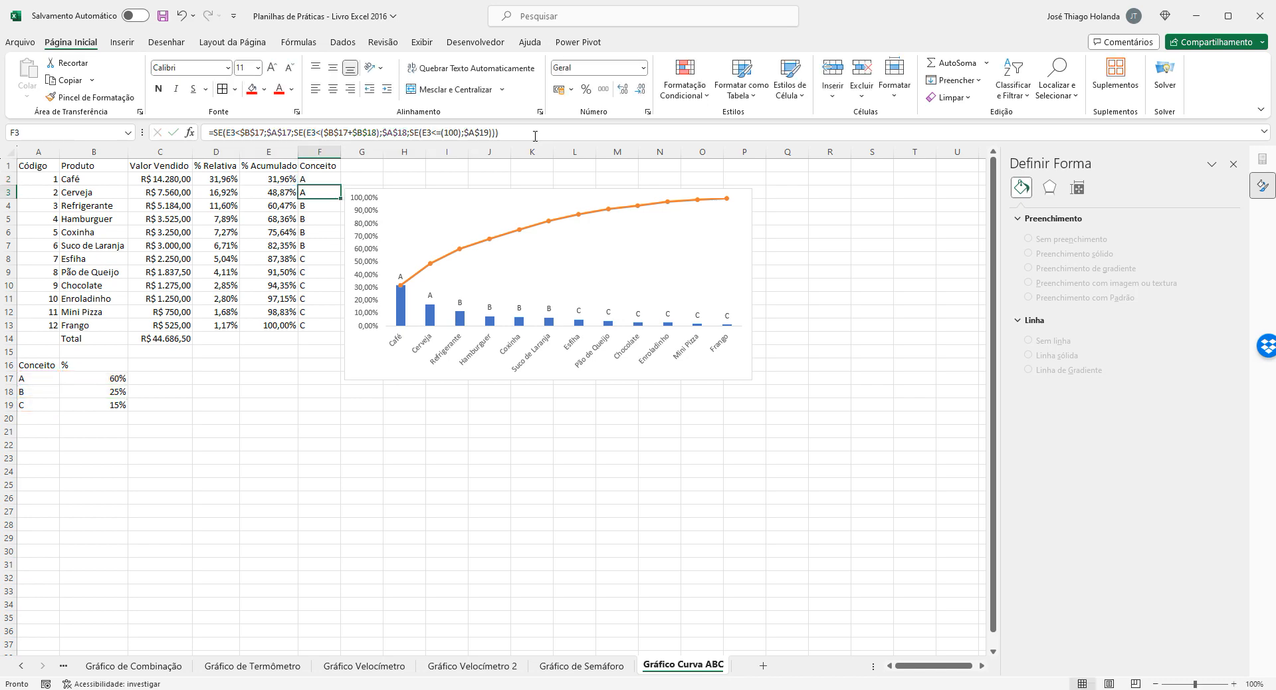
Fill the classification formula from F3 down to F13 and check the formula in F3.
left_click_drag(341, 198, 342, 331)
left_click(322, 363)
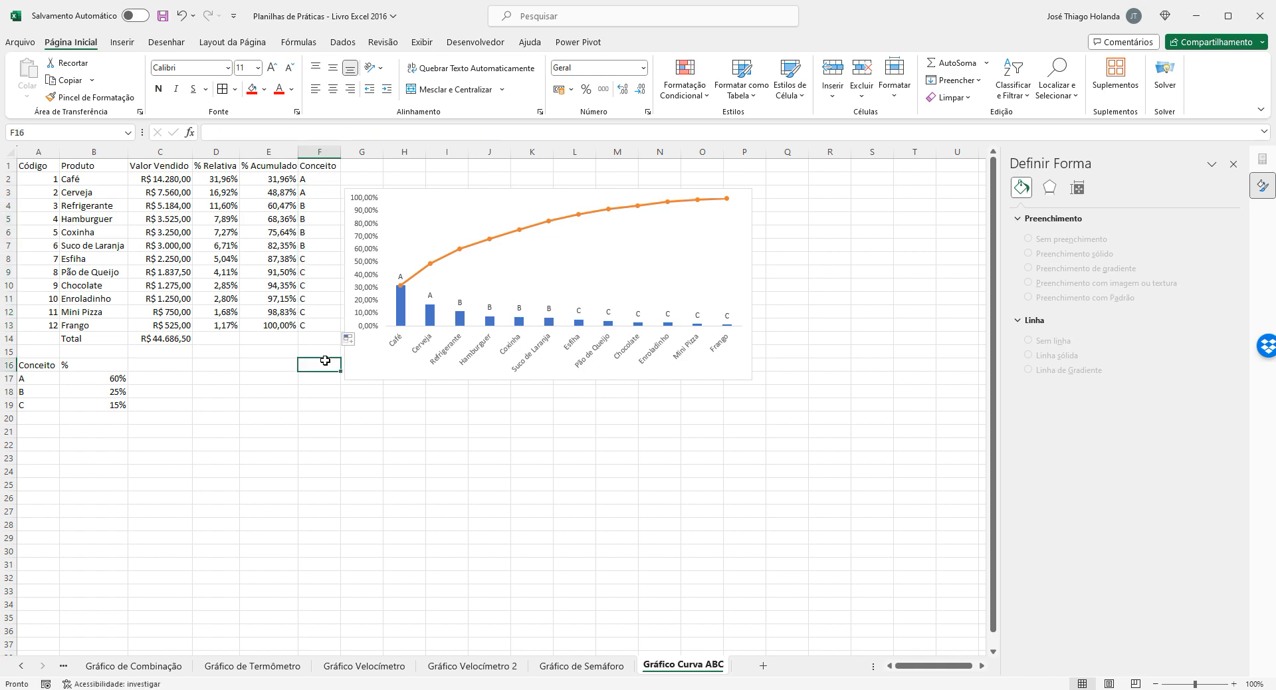
left_click(318, 190)
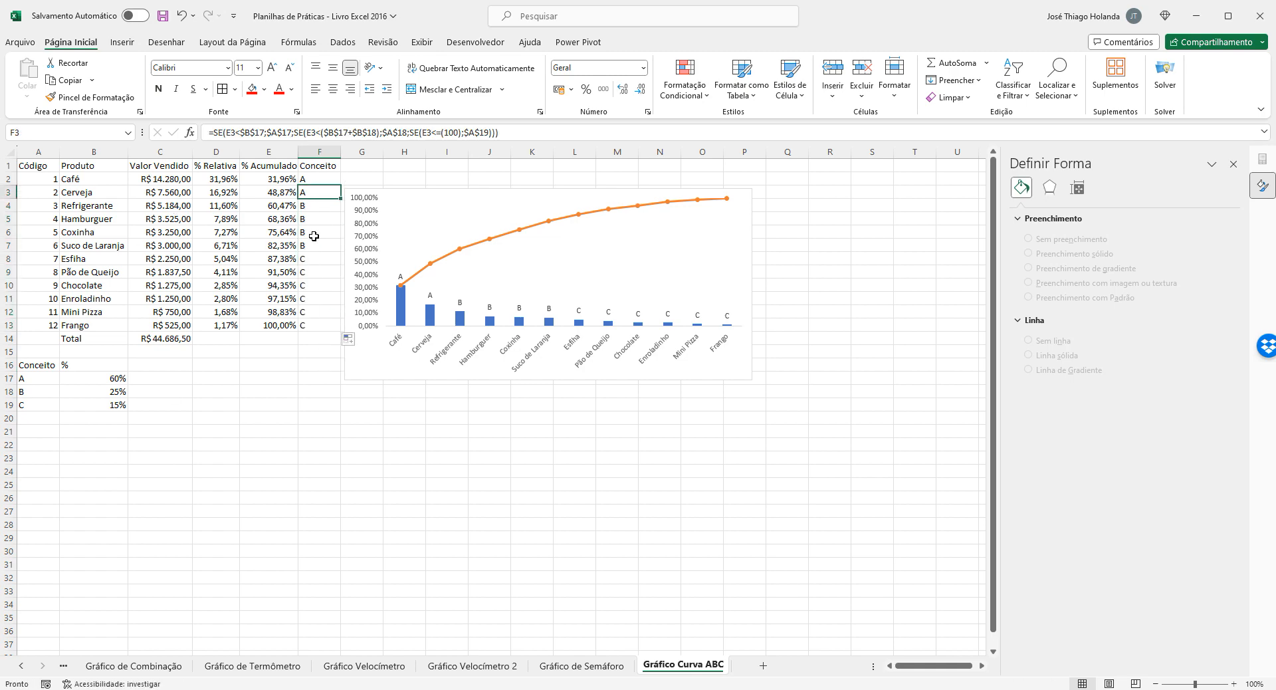
Insert a clustered column chart from the % Relativa and % Acumulado data in D1:E13 and place it below the existing chart.
left_click_drag(226, 166, 268, 319)
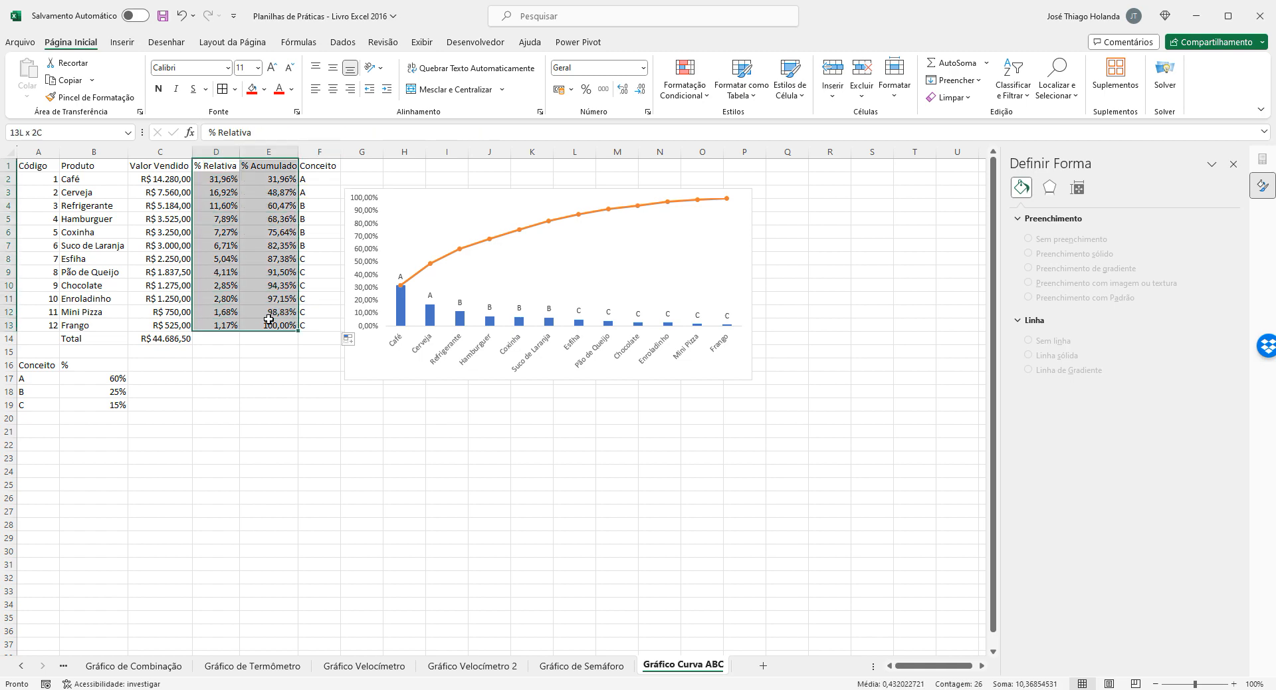
left_click(128, 45)
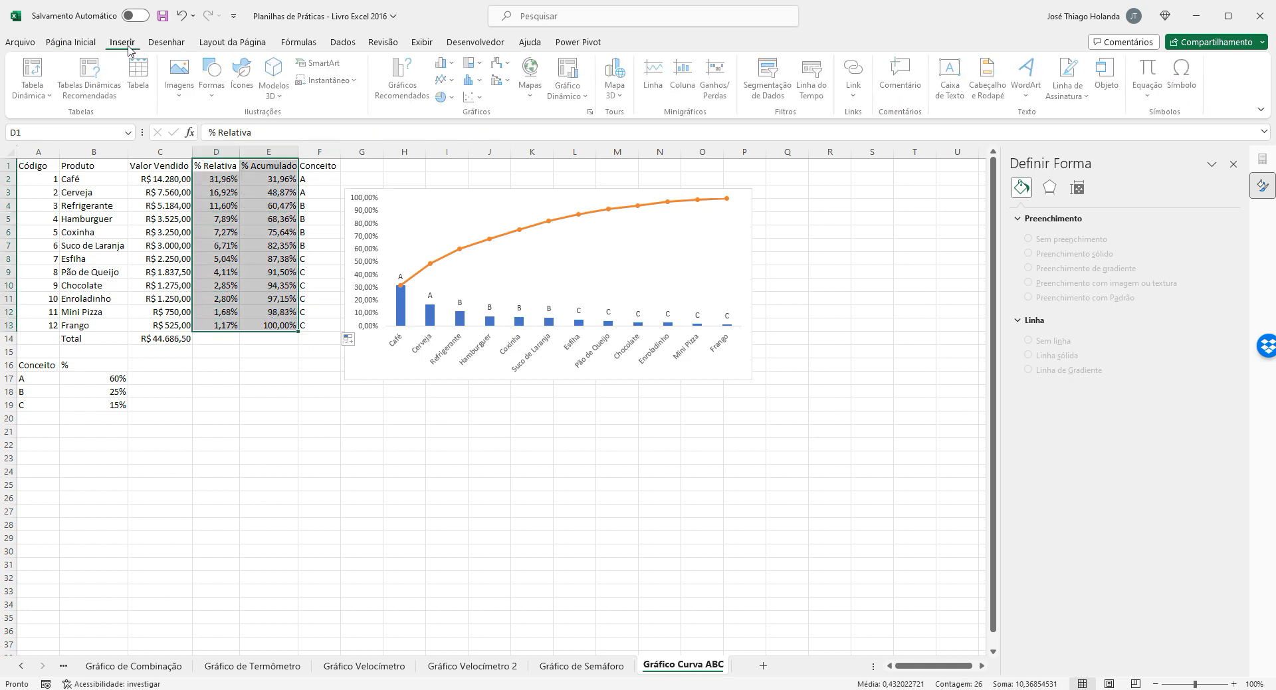
left_click(483, 84)
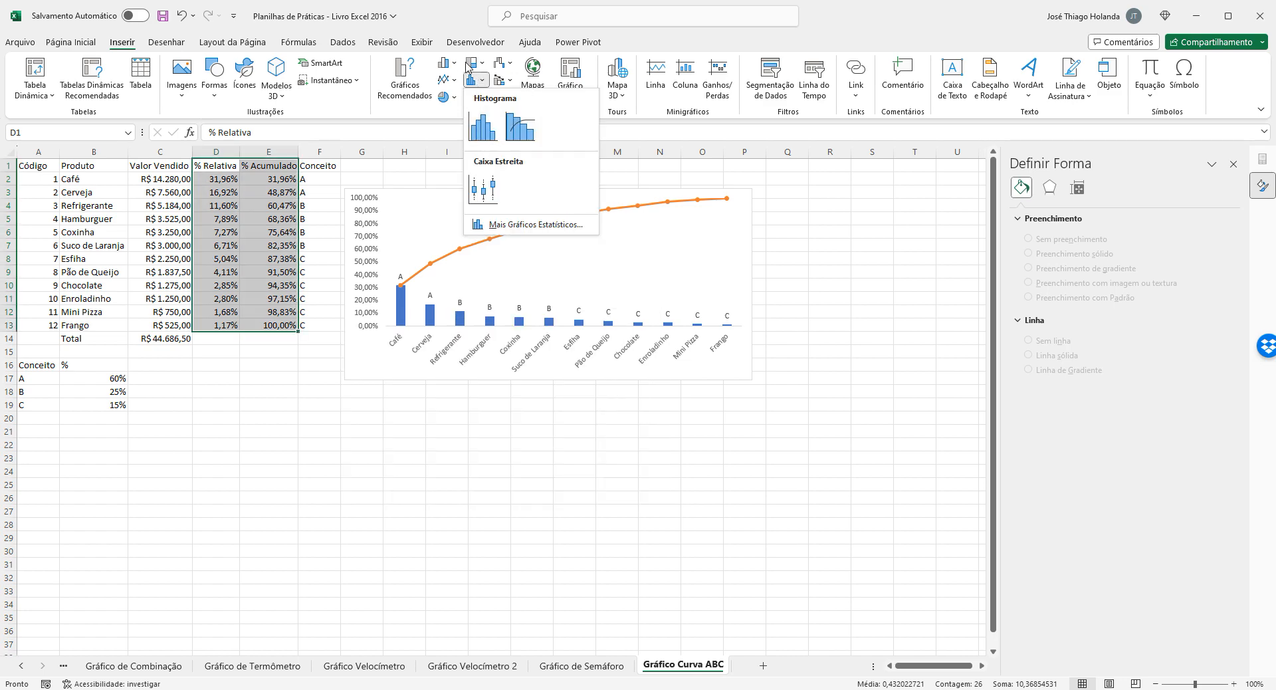
left_click(451, 72)
left_click(454, 108)
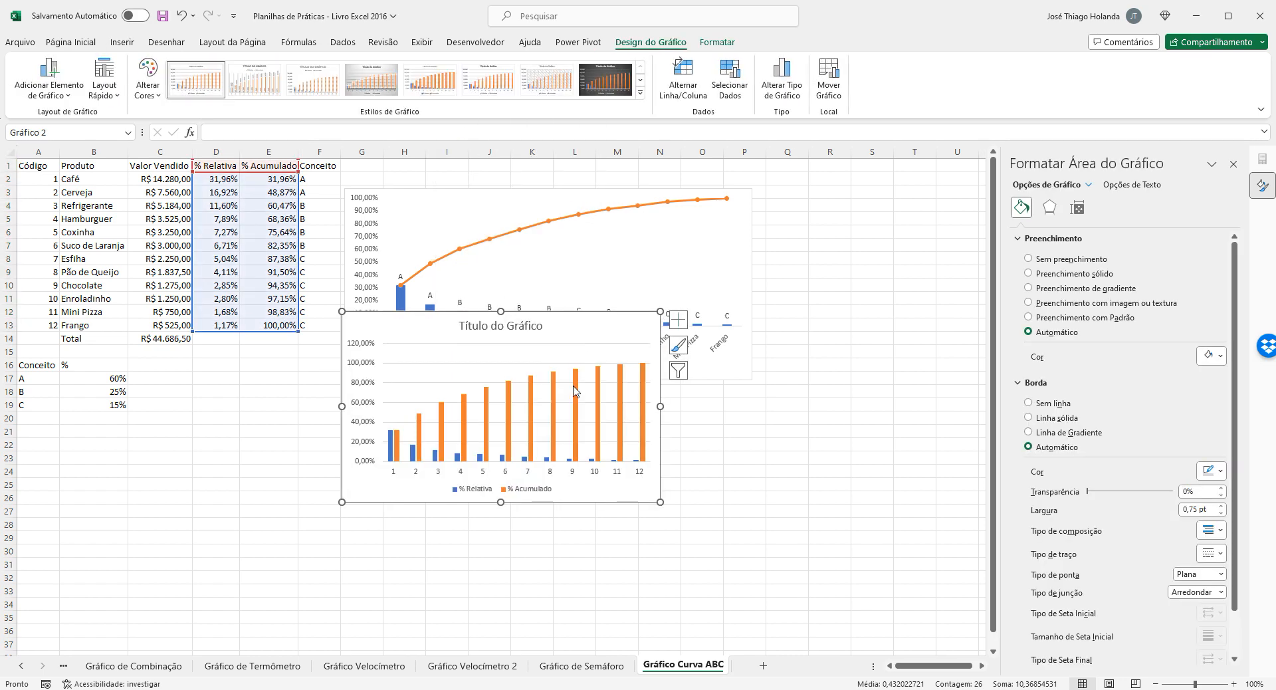
left_click_drag(665, 374, 713, 468)
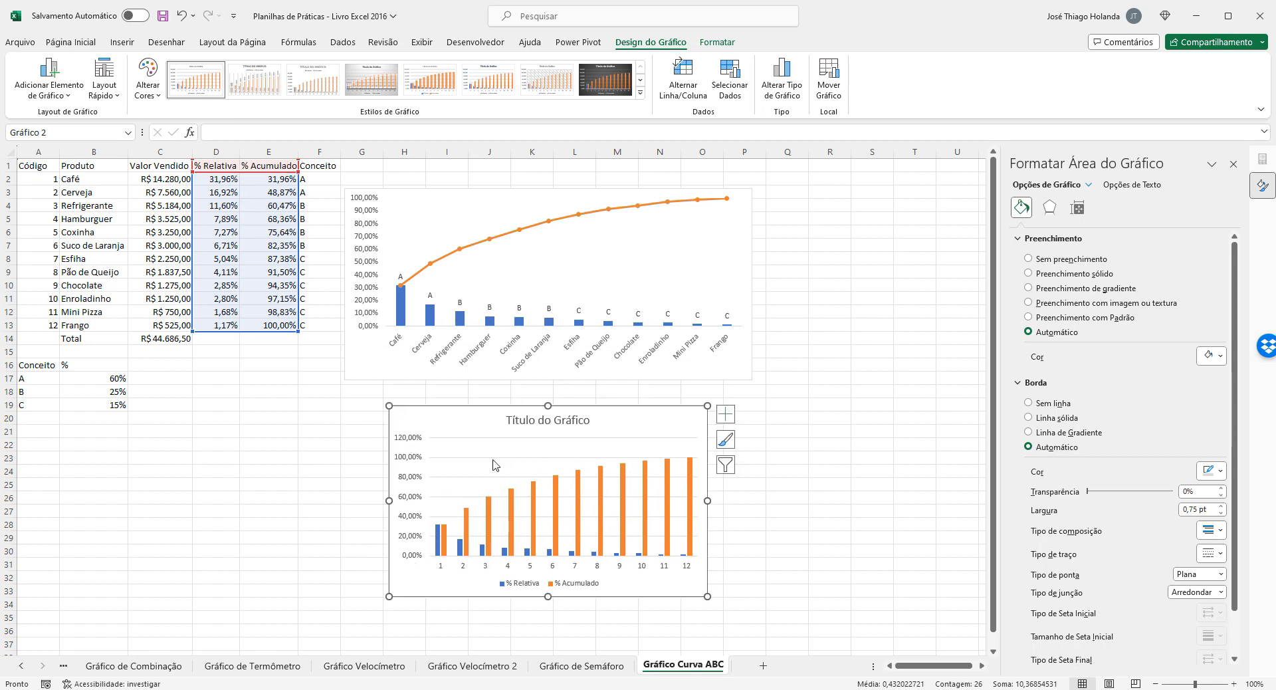
Set the new chart's vertical axis maximum to 1,0 and its major unit to 0,1.
left_click(413, 440)
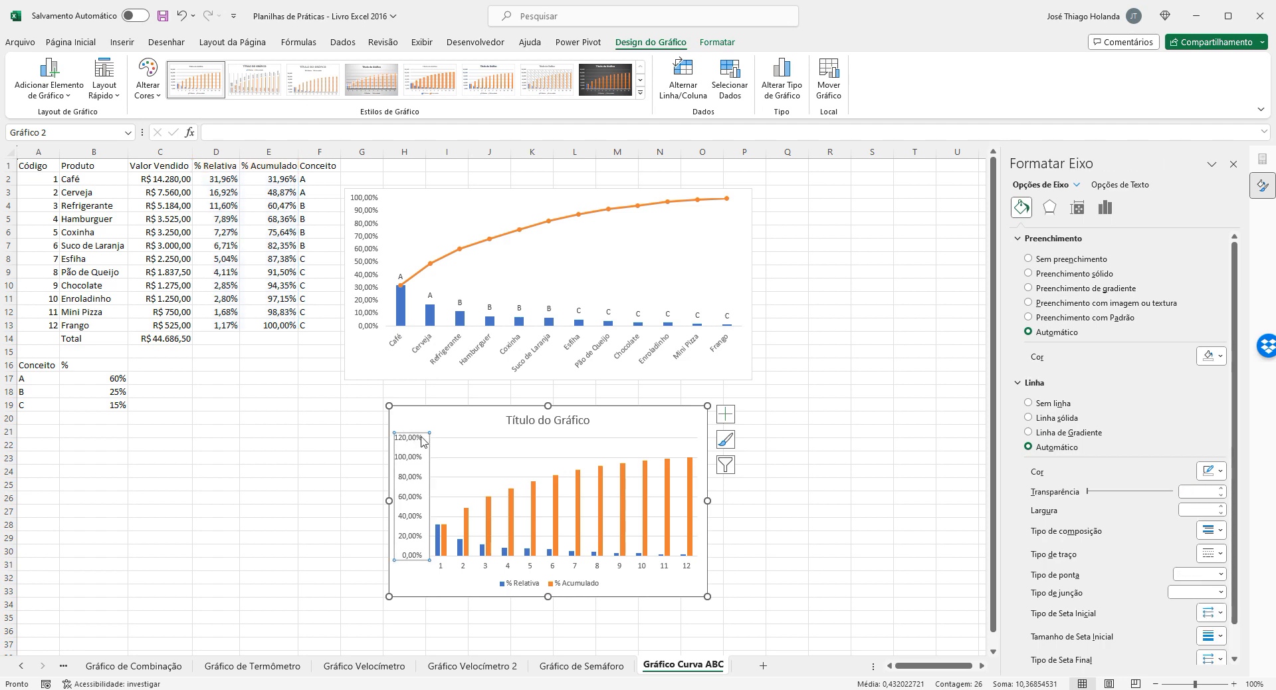
left_click(1106, 209)
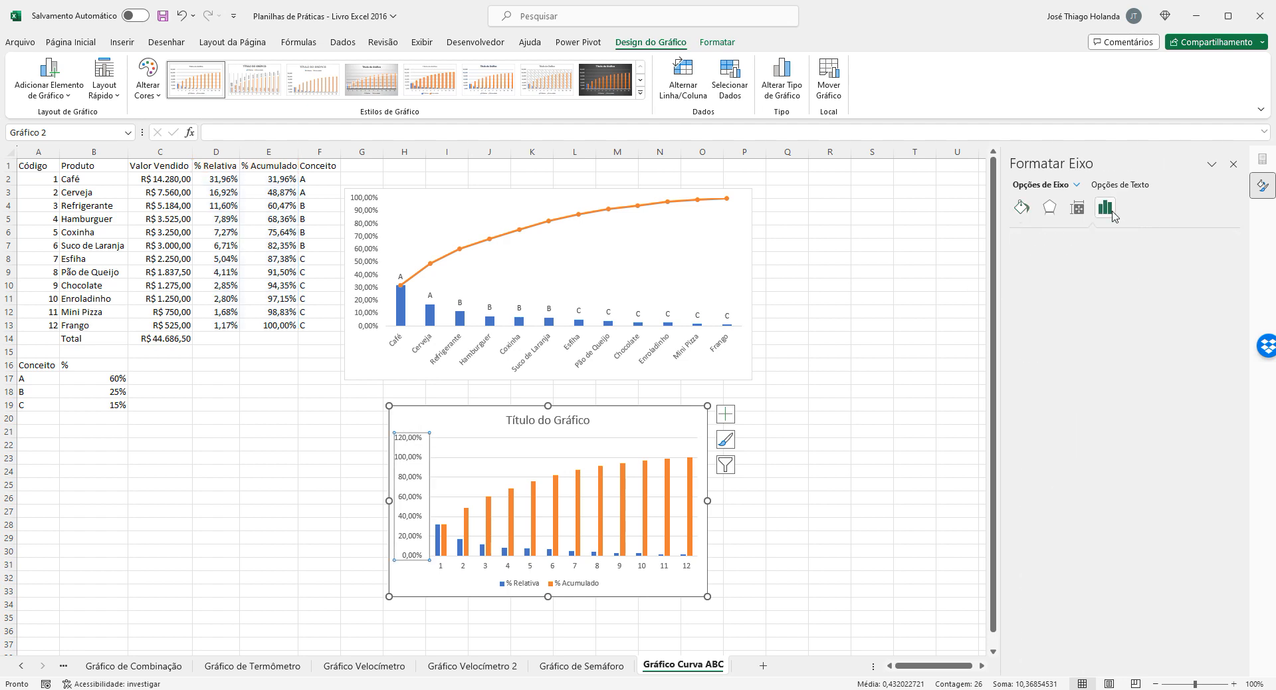
left_click(1066, 239)
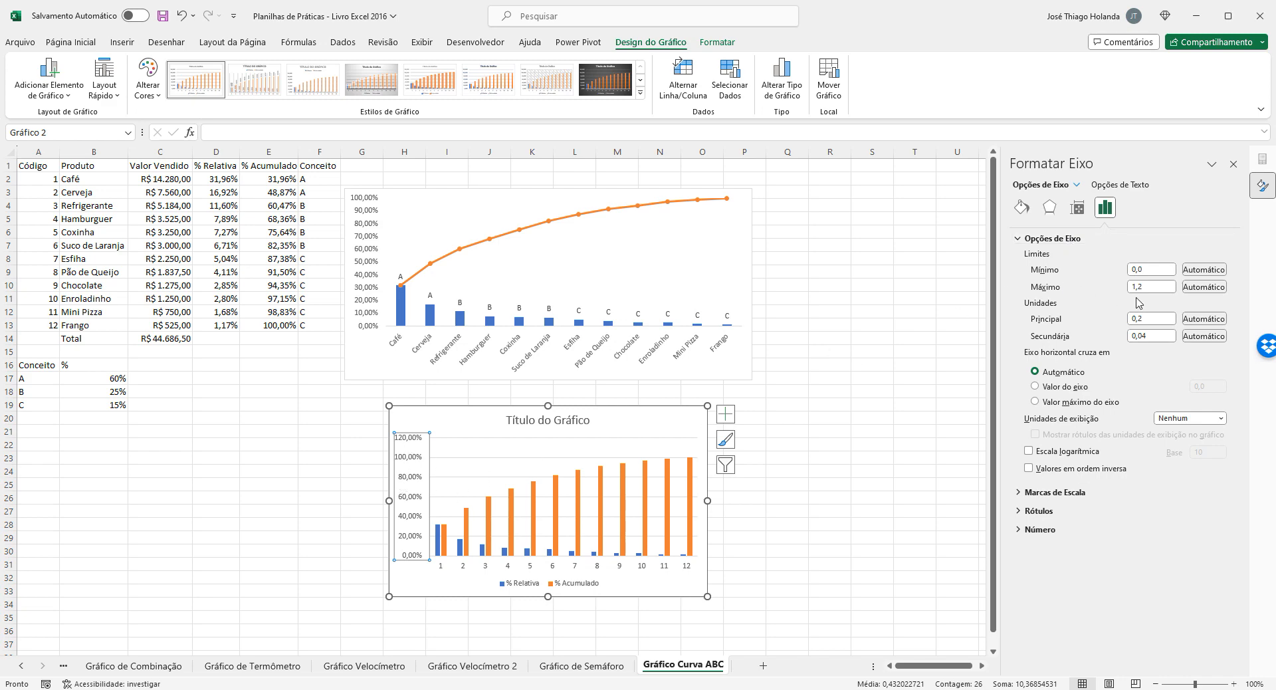
left_click(1158, 287)
left_click(1152, 318)
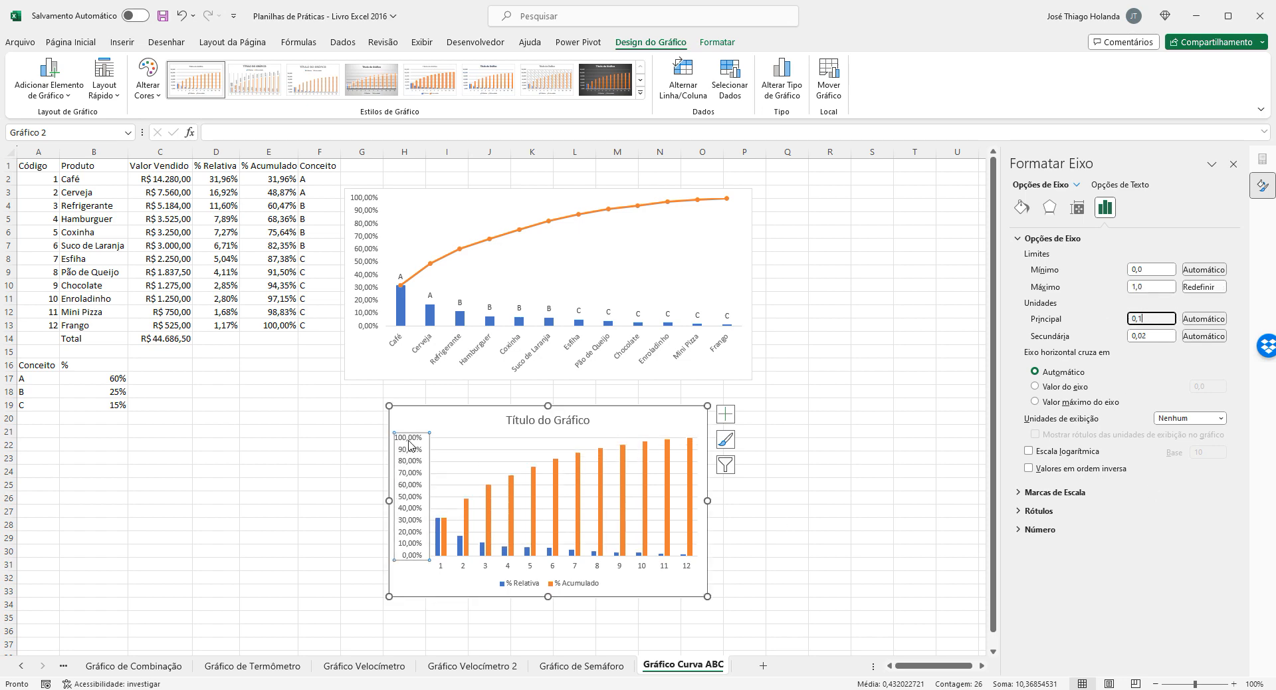
left_click(497, 410)
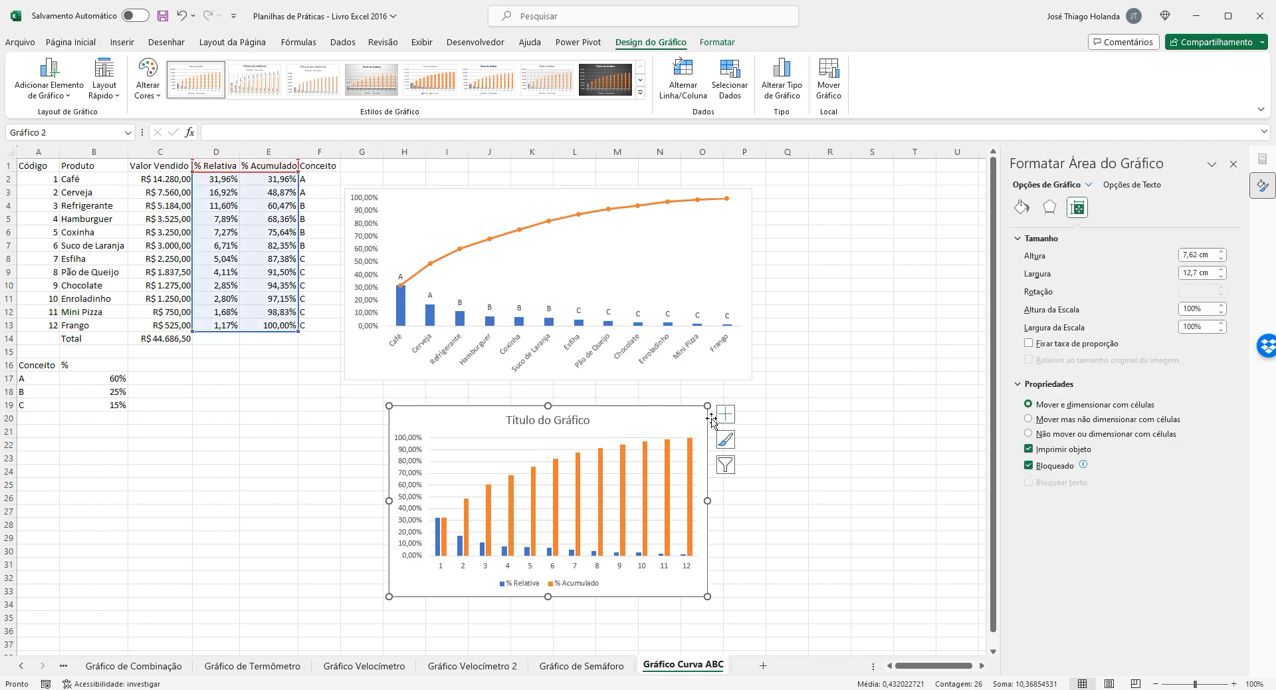
Remove the gridlines, the legend and the title from the new chart.
left_click(725, 417)
left_click(758, 510)
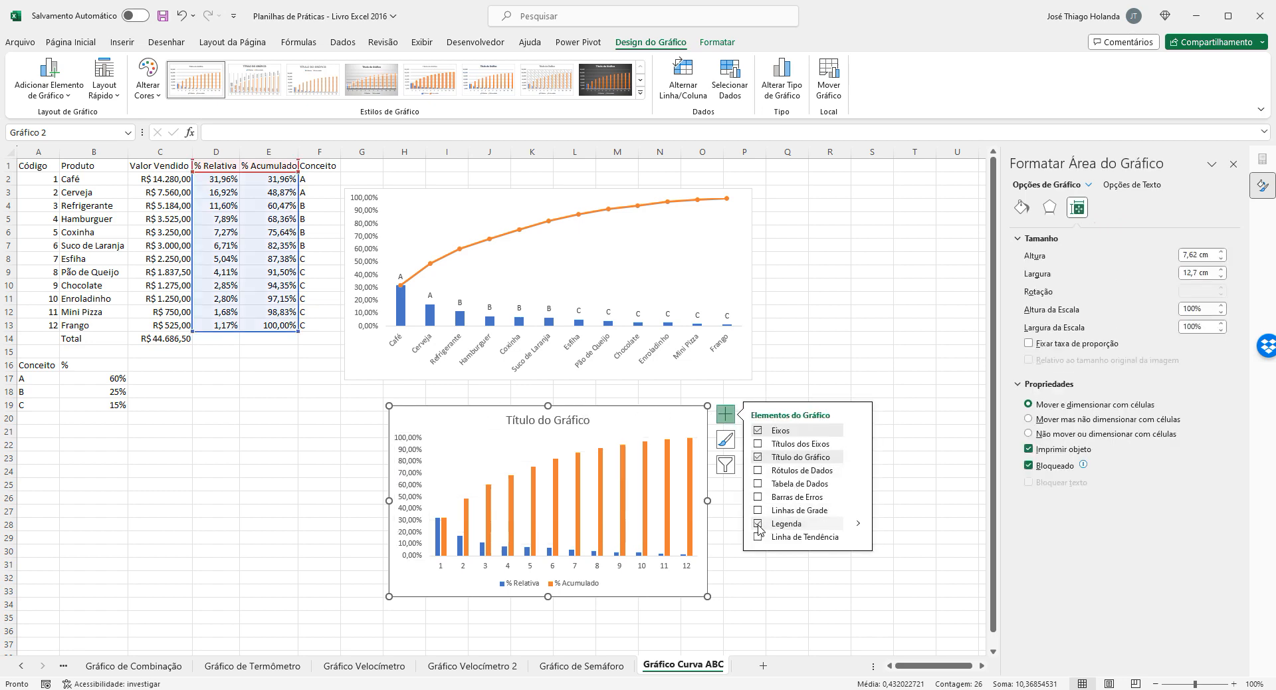
left_click(758, 523)
left_click(575, 420)
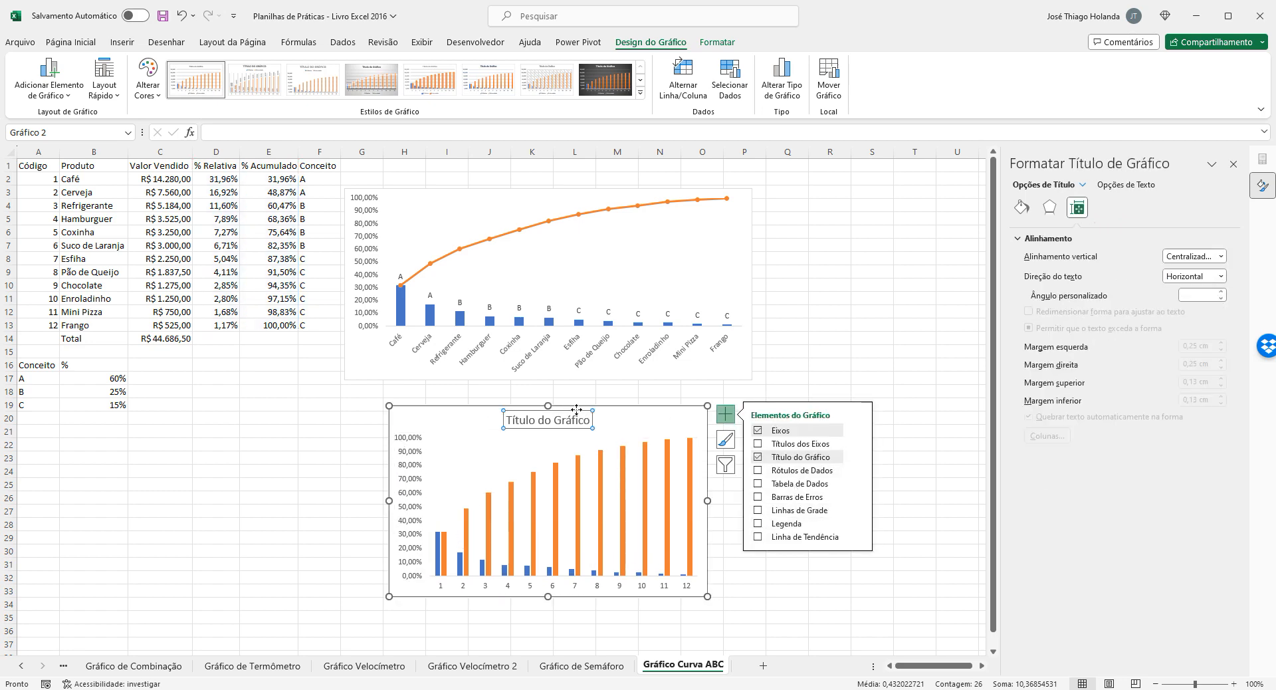
key("Delete")
left_click(829, 339)
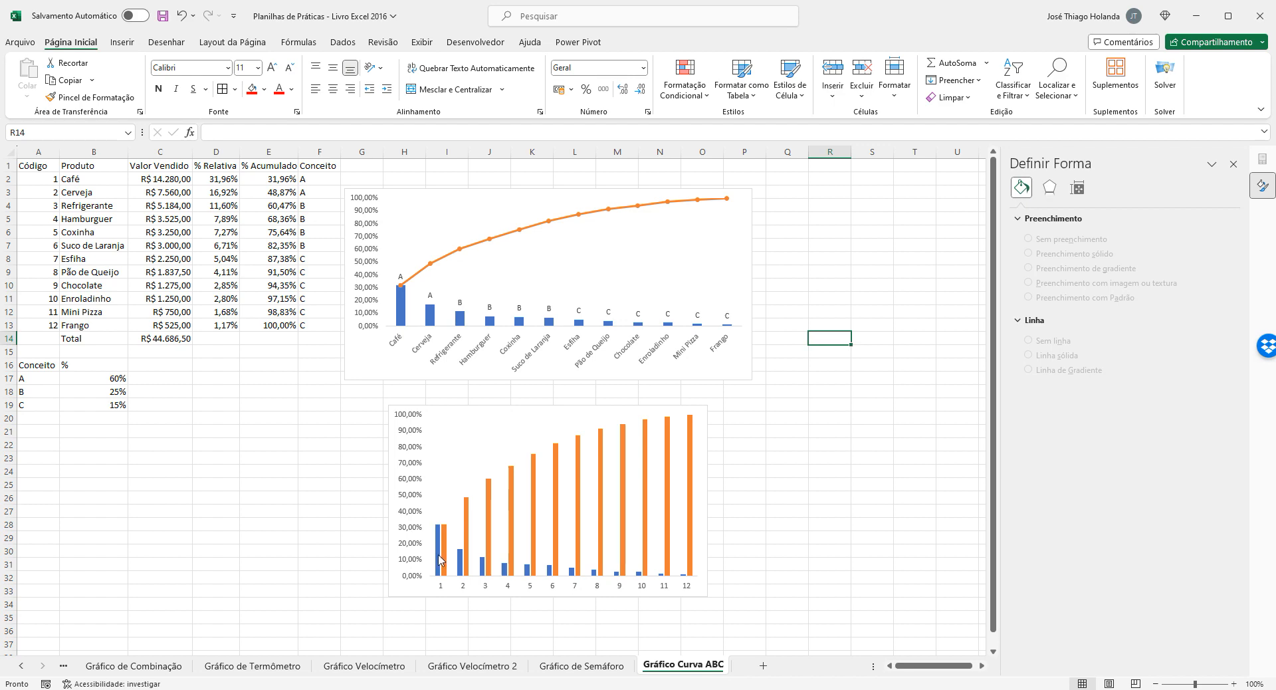
Change the % Acumulado series to an XY scatter with straight lines and markers, keeping % Relativa as clustered columns on the same axis.
mouse_move(438, 560)
left_click(444, 535)
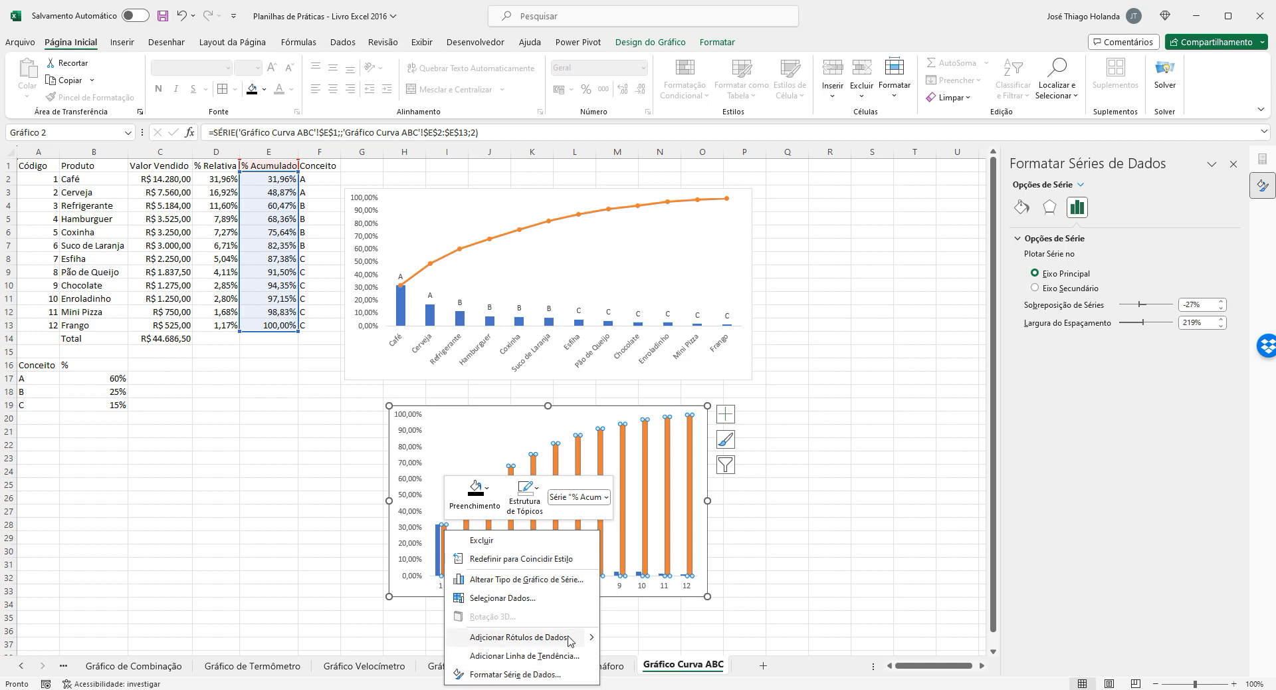
left_click(535, 580)
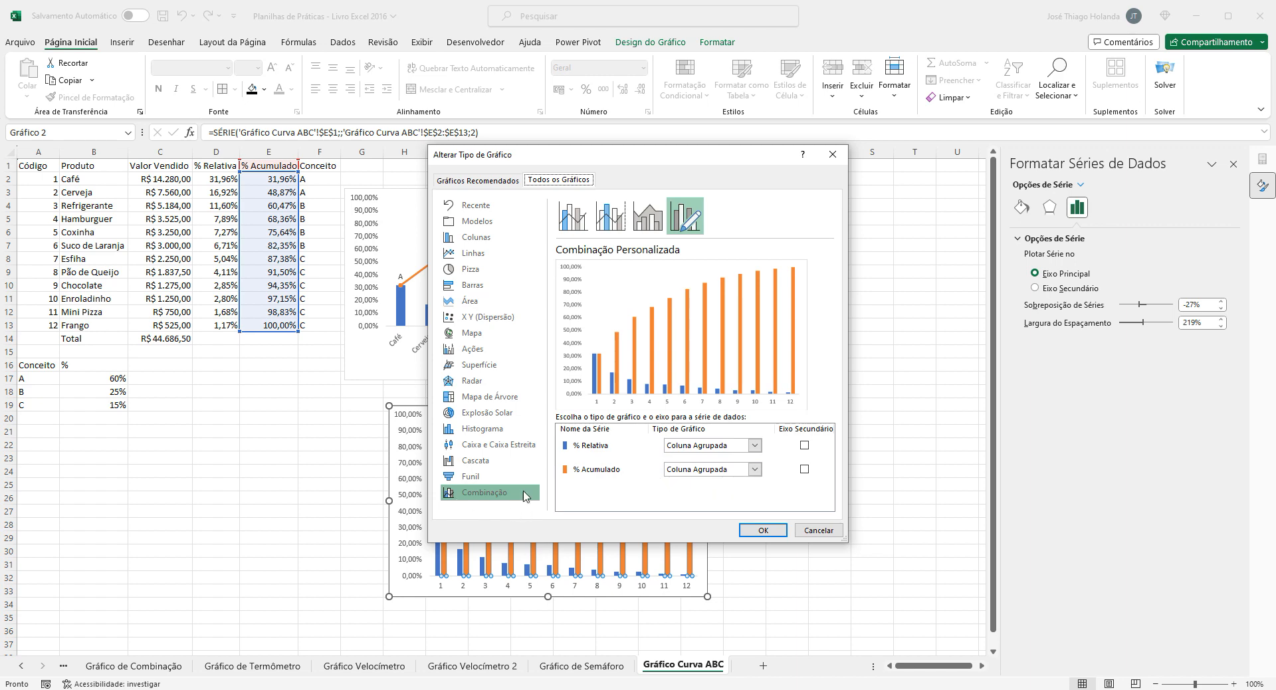
left_click(754, 470)
left_click(693, 346)
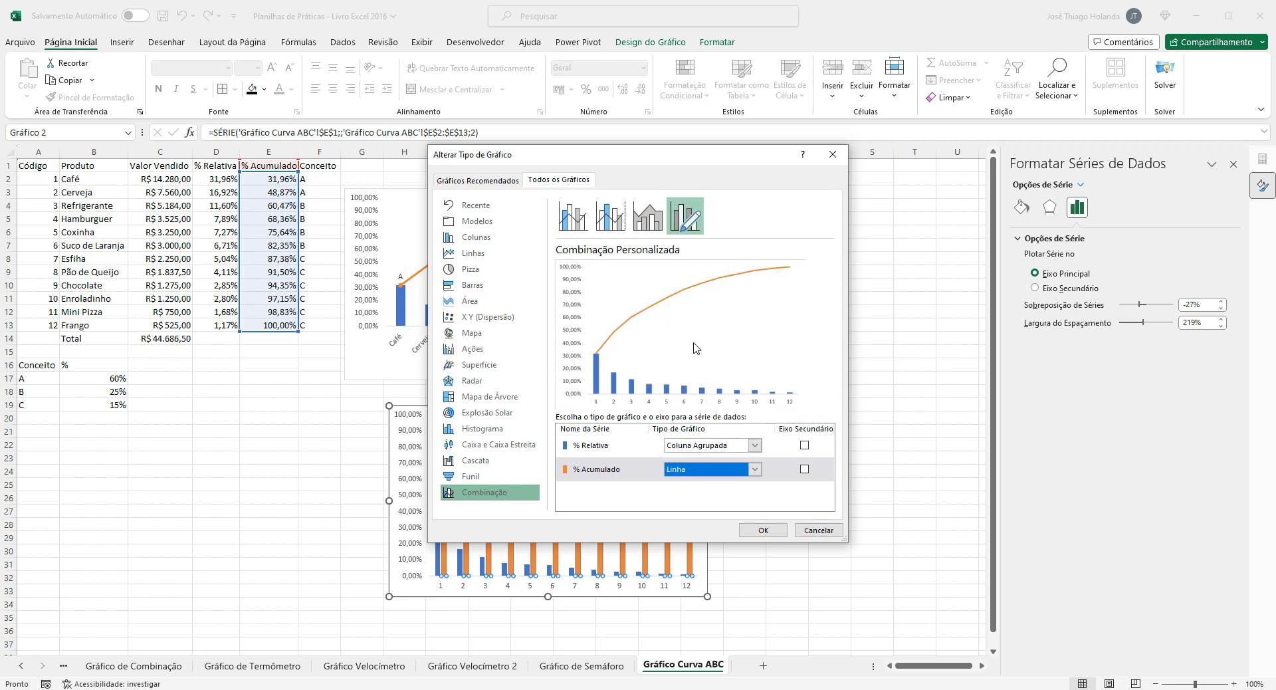
left_click(754, 469)
scroll(819, 337, "down", 3)
left_click(796, 337)
left_click(764, 531)
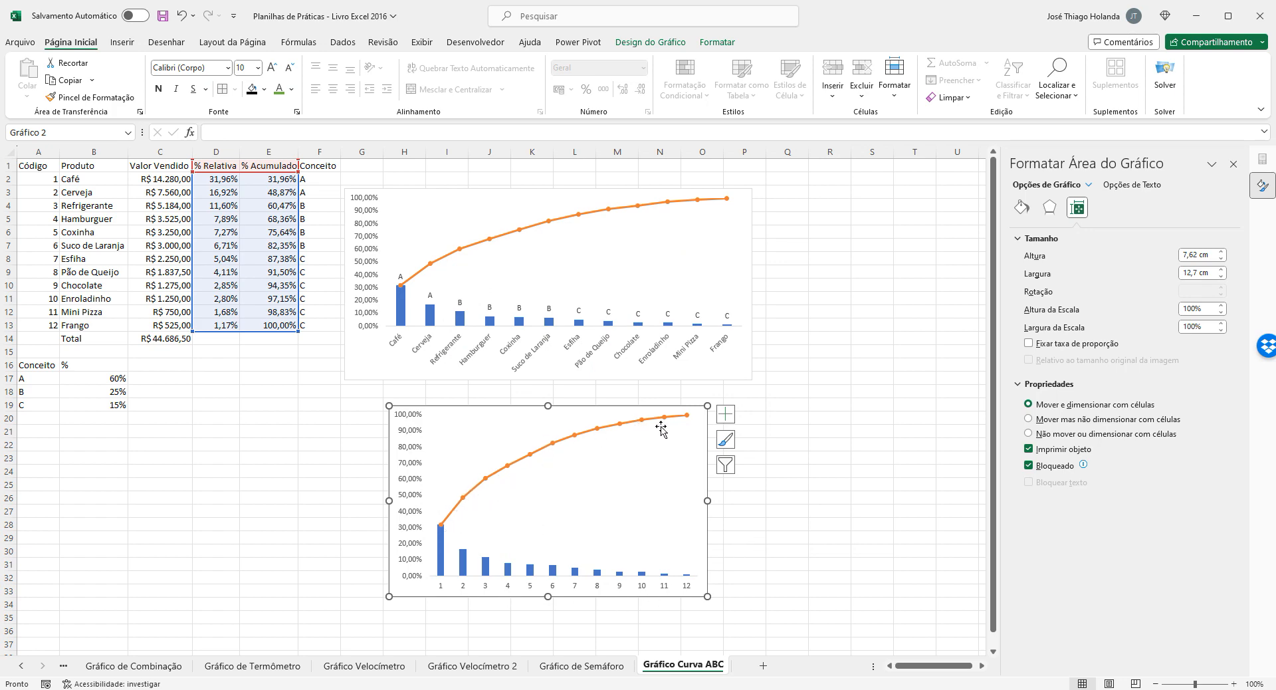
Add data labels to the % Relativa columns and turn off their Valor content.
left_click(444, 547)
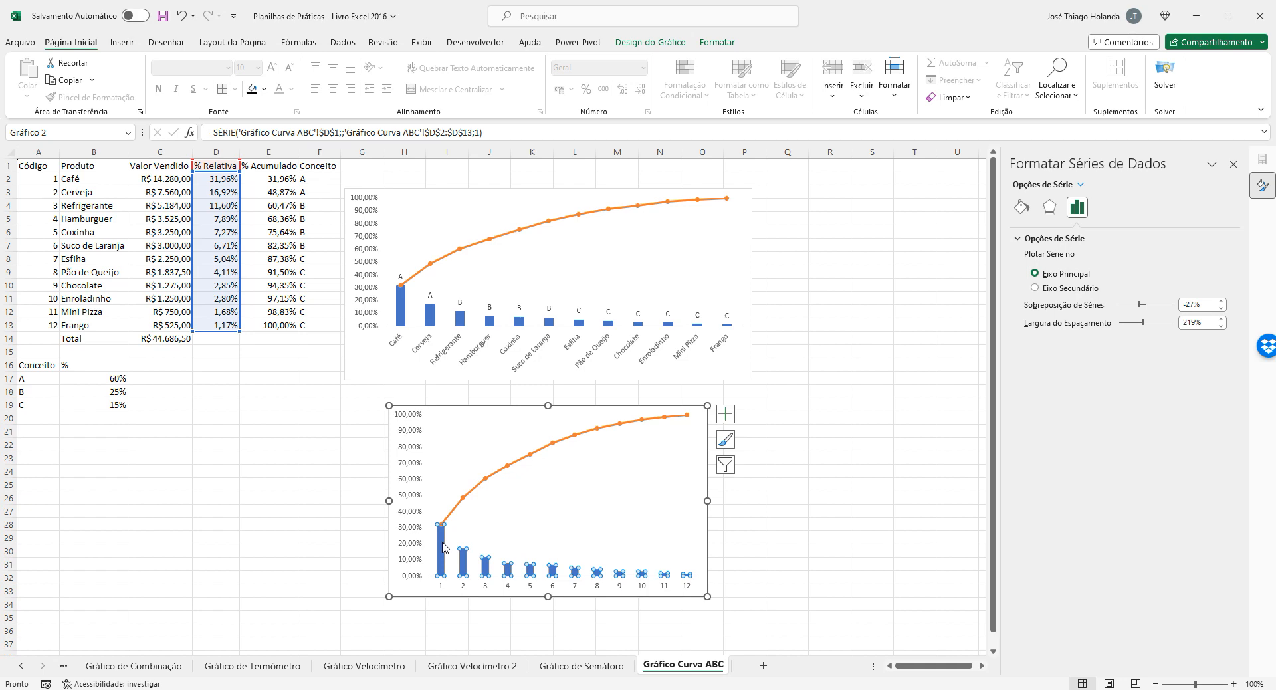
right_click(443, 546)
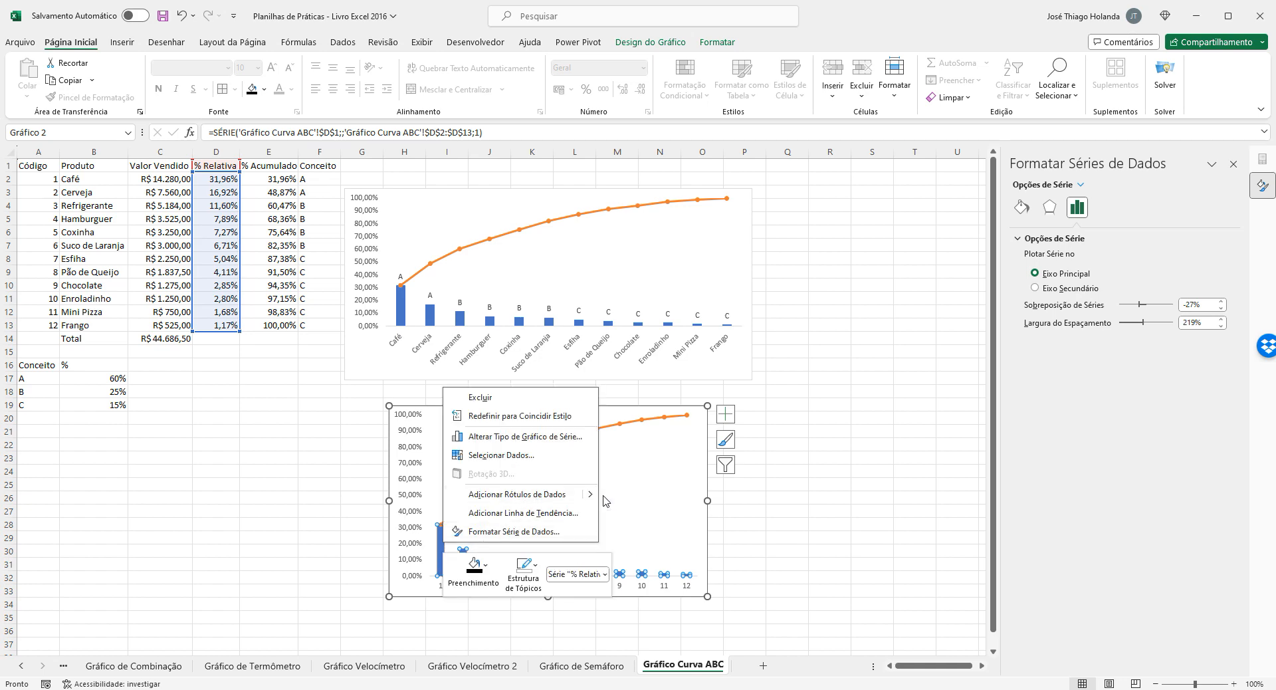
mouse_move(593, 496)
left_click(638, 497)
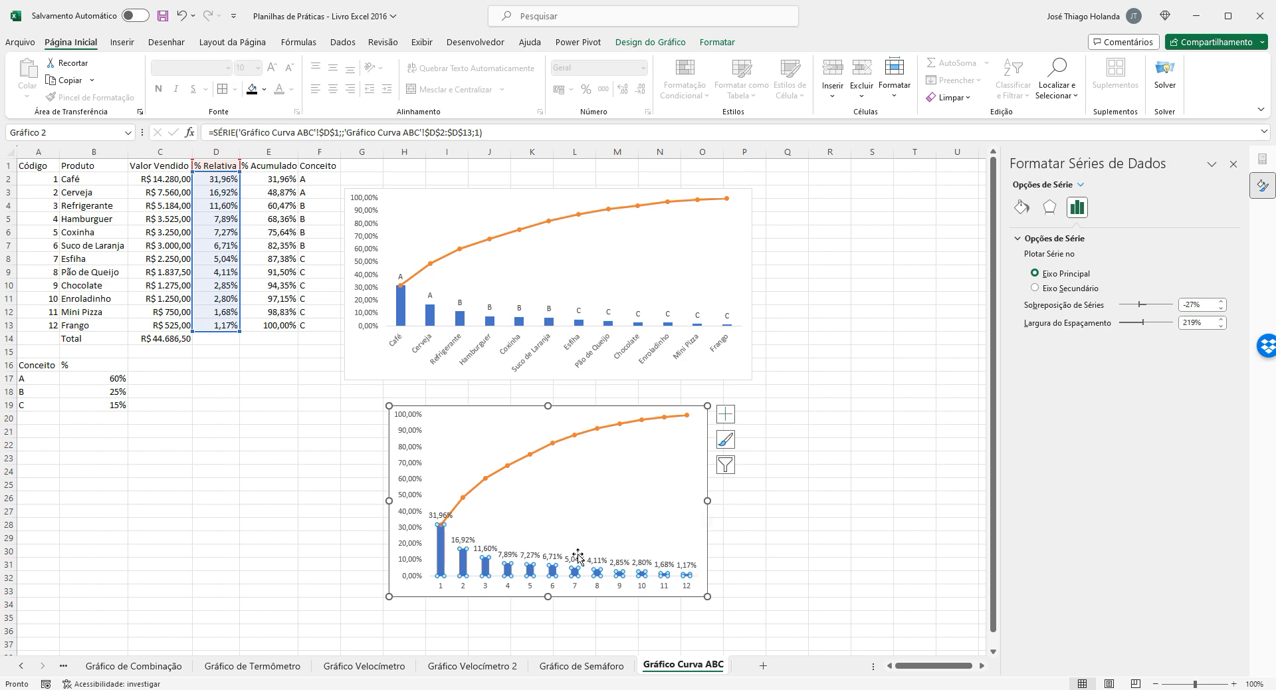
right_click(440, 543)
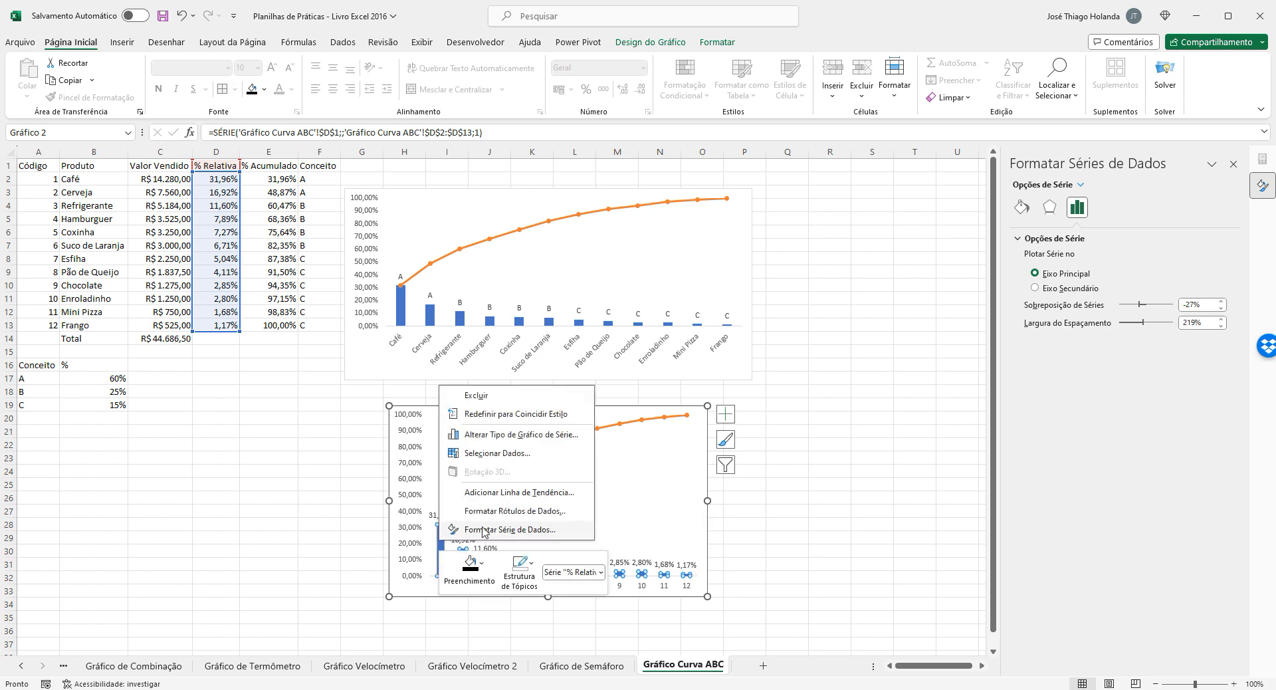
left_click(493, 511)
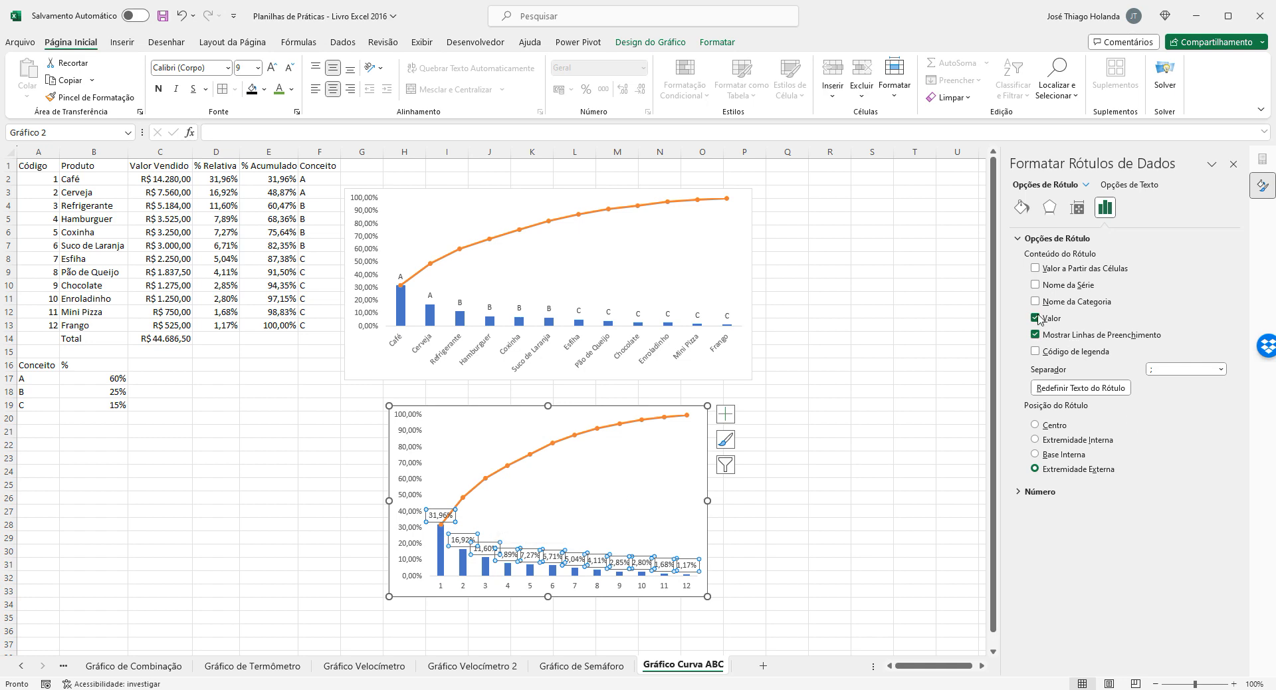
left_click(1035, 318)
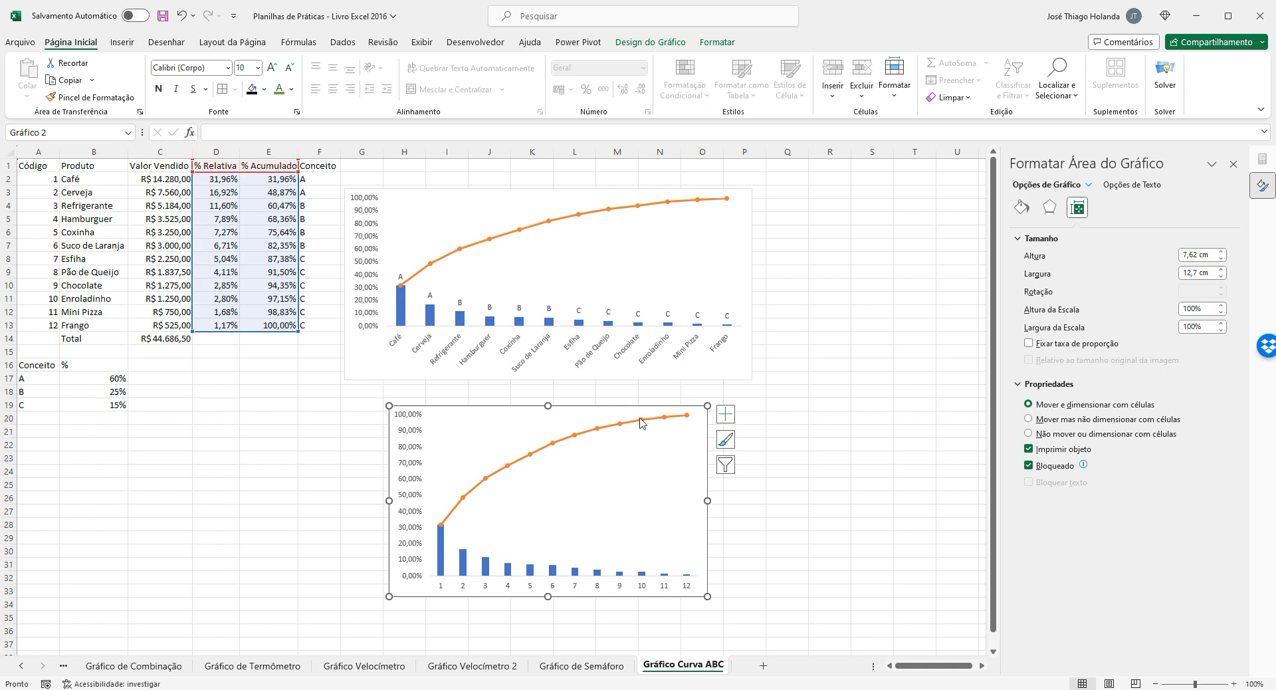
Add data labels to the % Relativa columns, taking their text from the Conceito cells F2:F13 instead of showing the value.
left_click(441, 550)
right_click(441, 550)
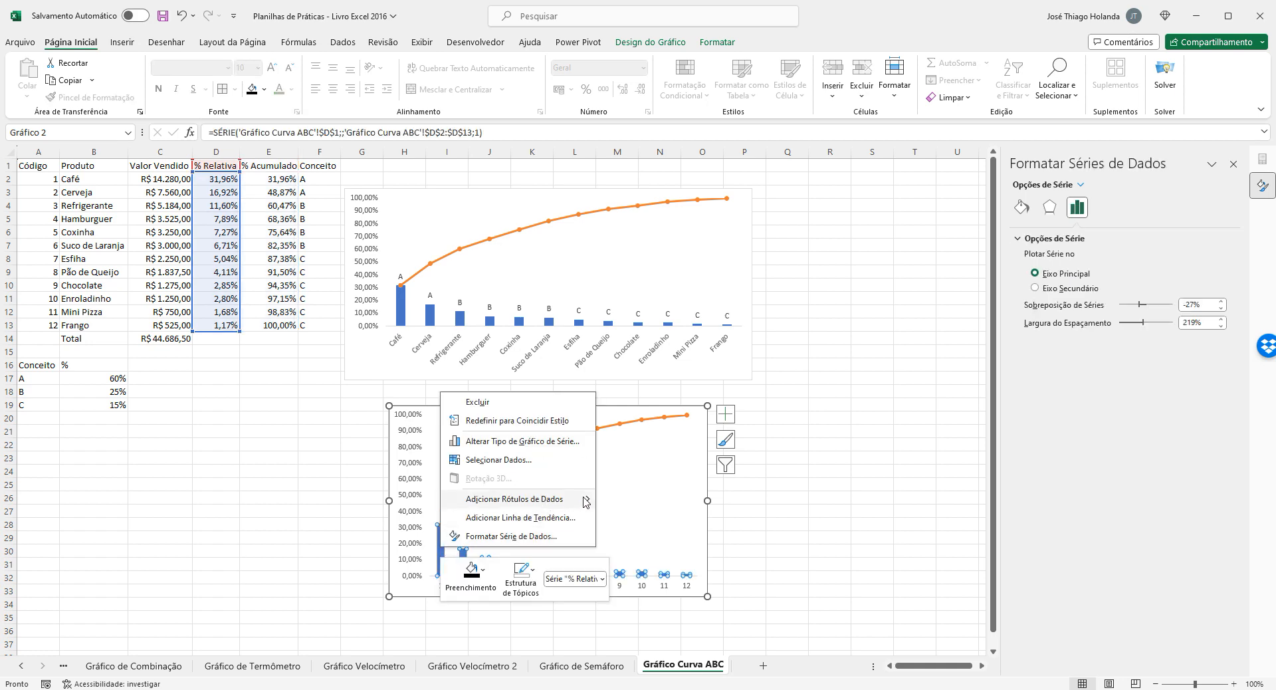
mouse_move(587, 502)
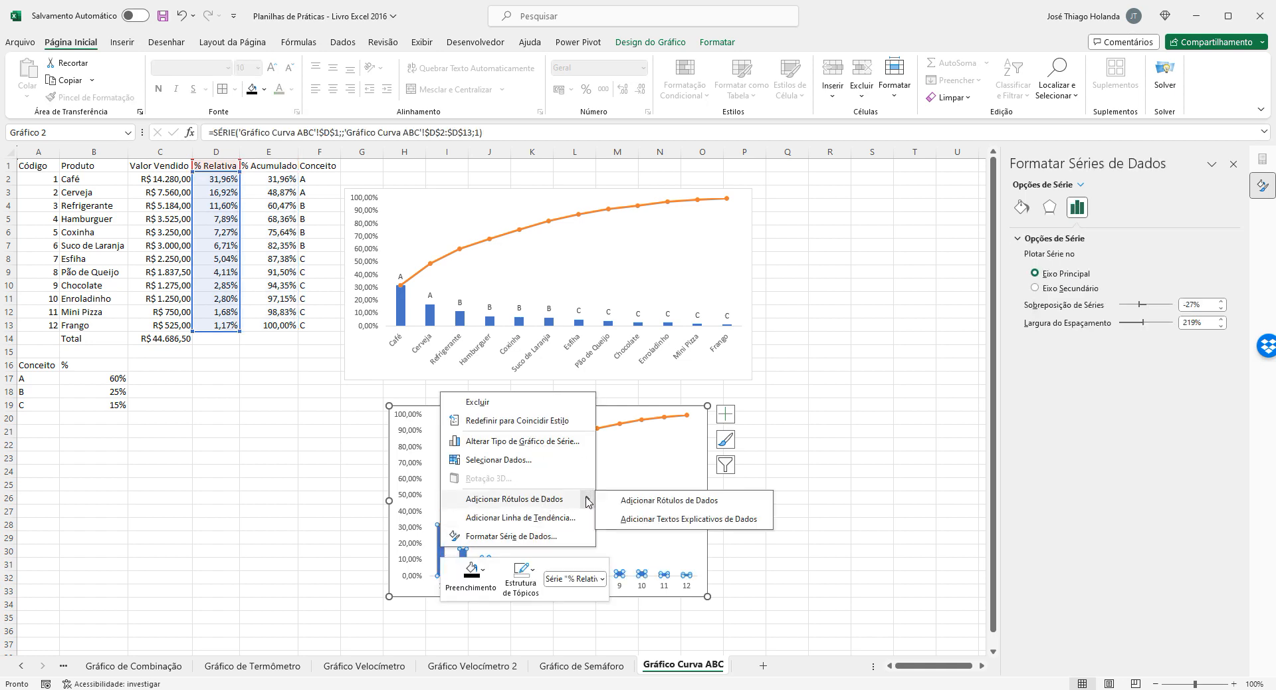
left_click(646, 503)
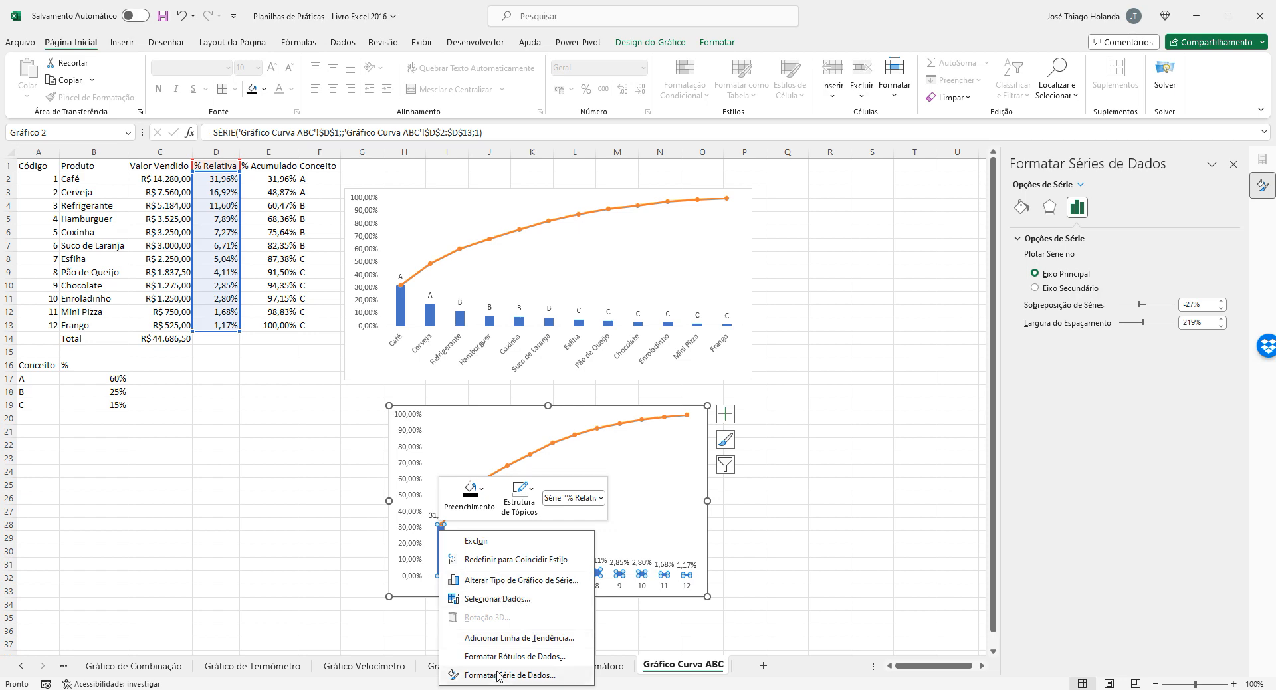
left_click(514, 655)
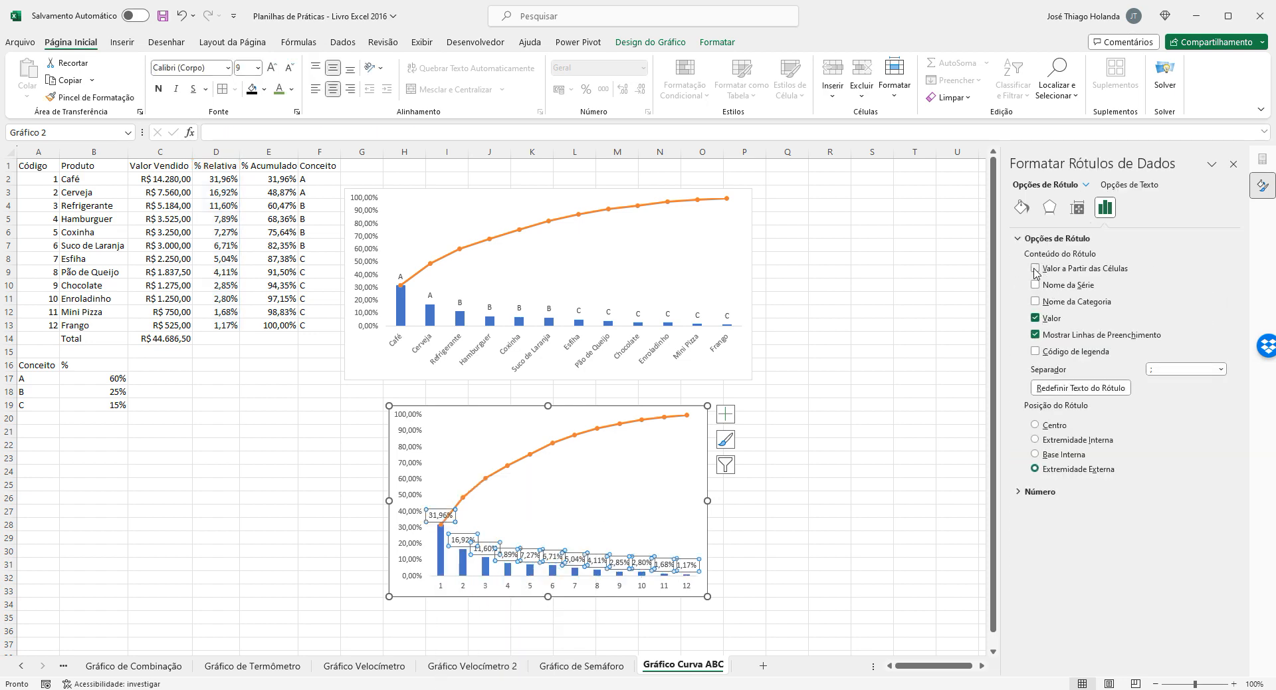
left_click(1035, 268)
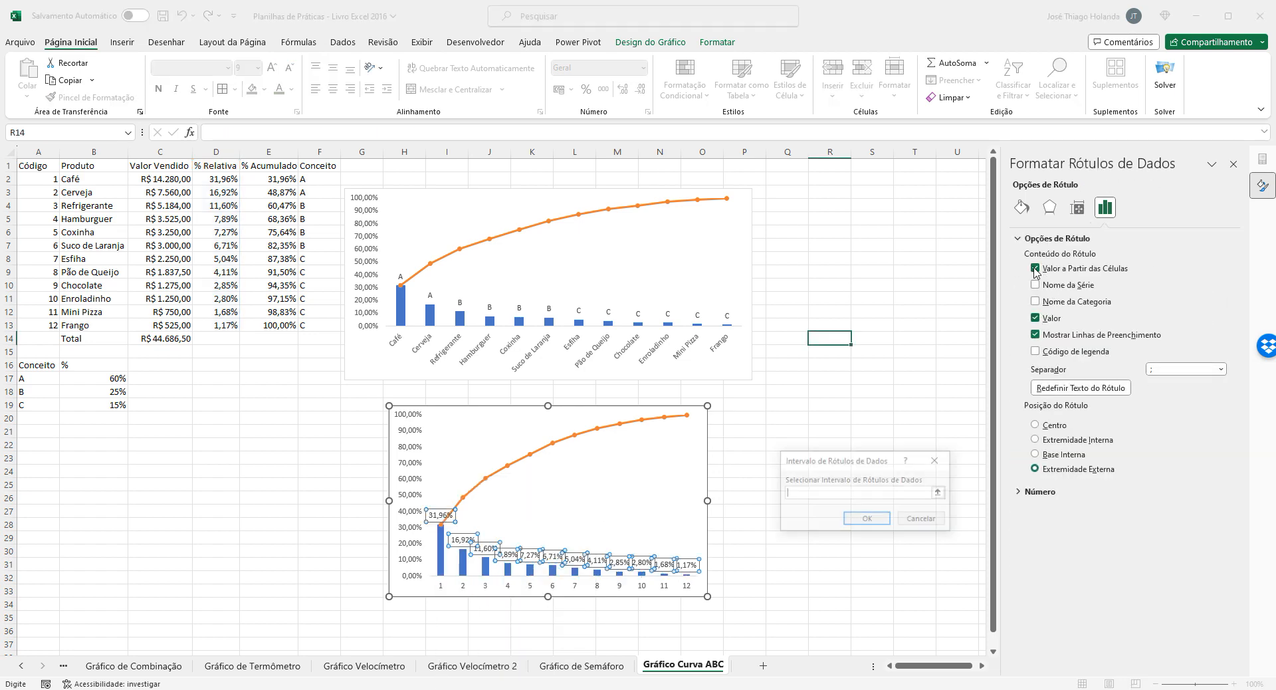
left_click(941, 493)
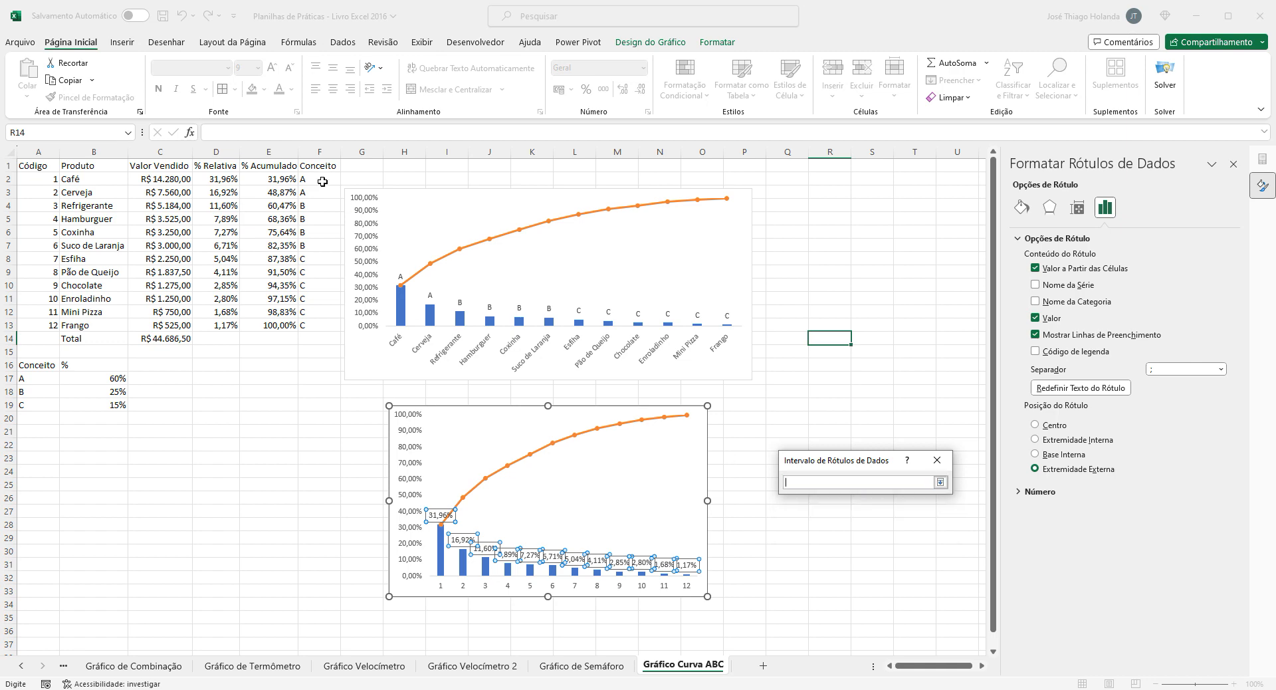
left_click_drag(322, 181, 321, 268)
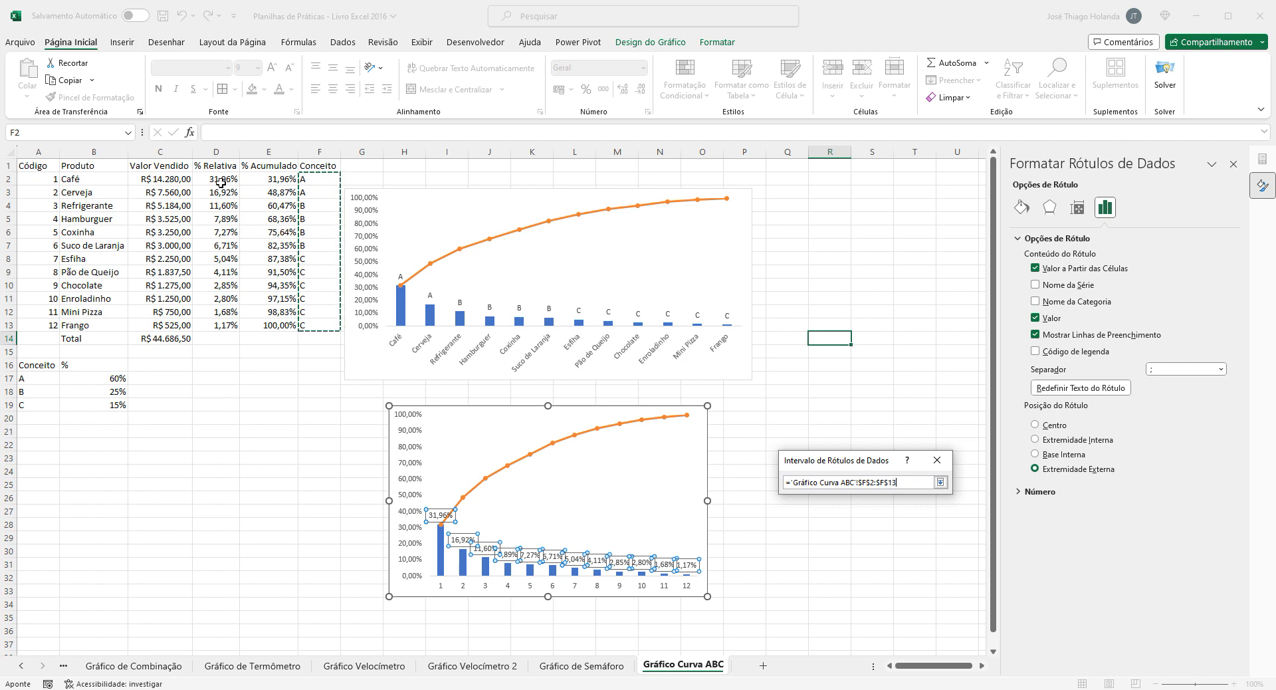
left_click(940, 483)
left_click(869, 523)
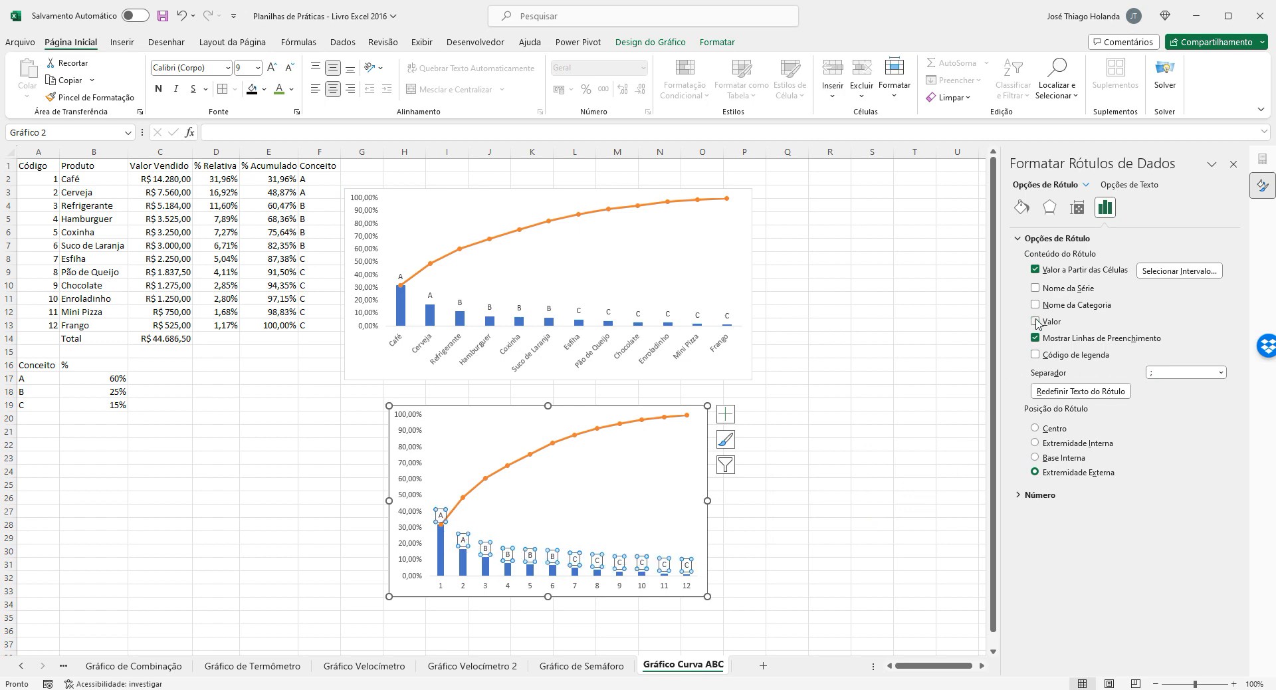
Use the product names in B2:B13 as the new chart's horizontal axis labels.
left_click(441, 586)
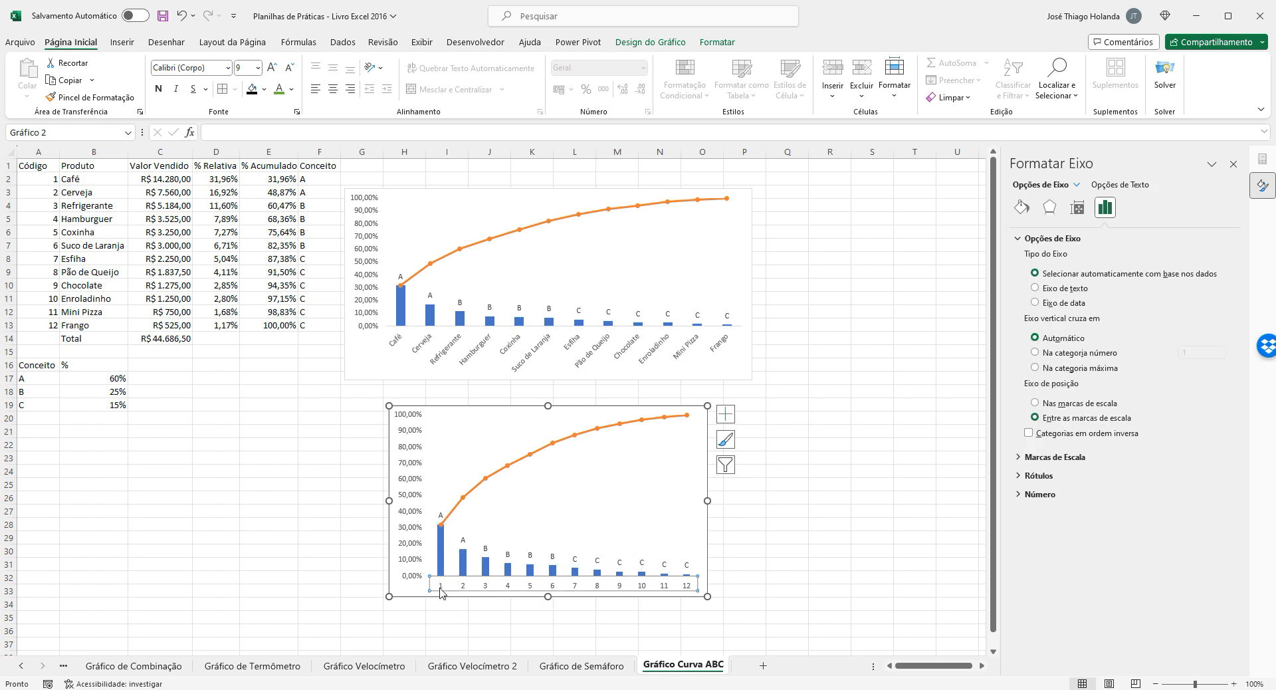
right_click(445, 589)
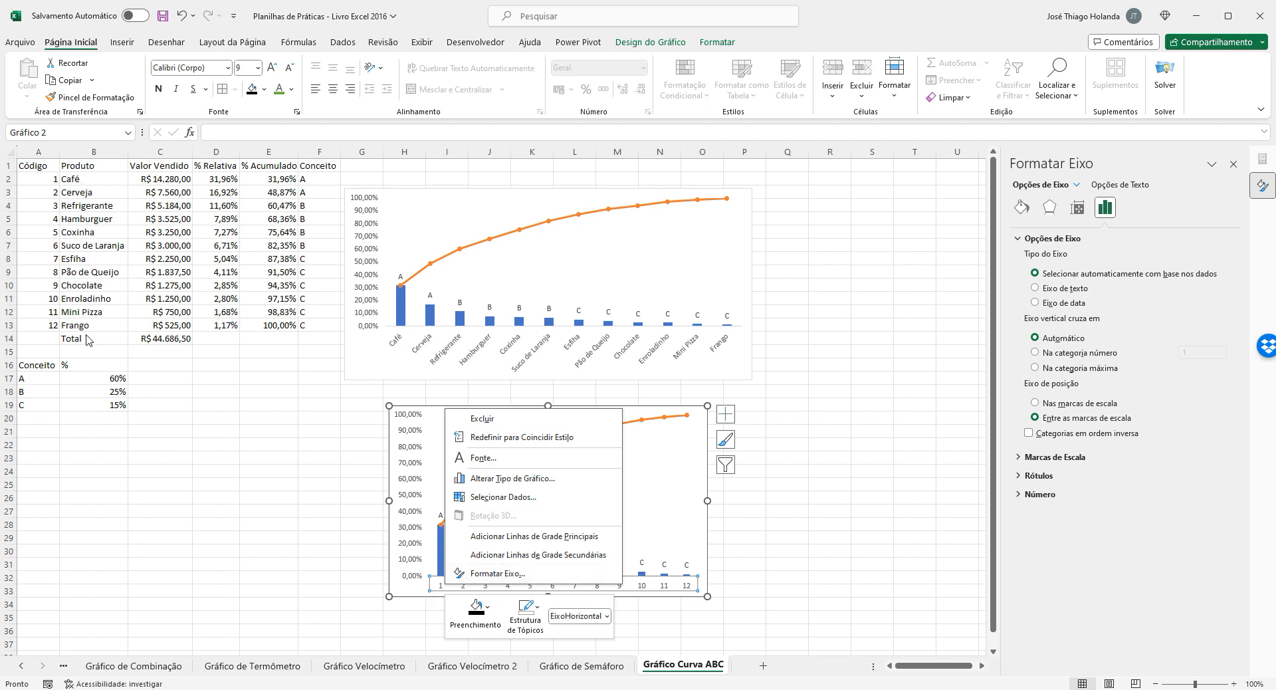
left_click(559, 501)
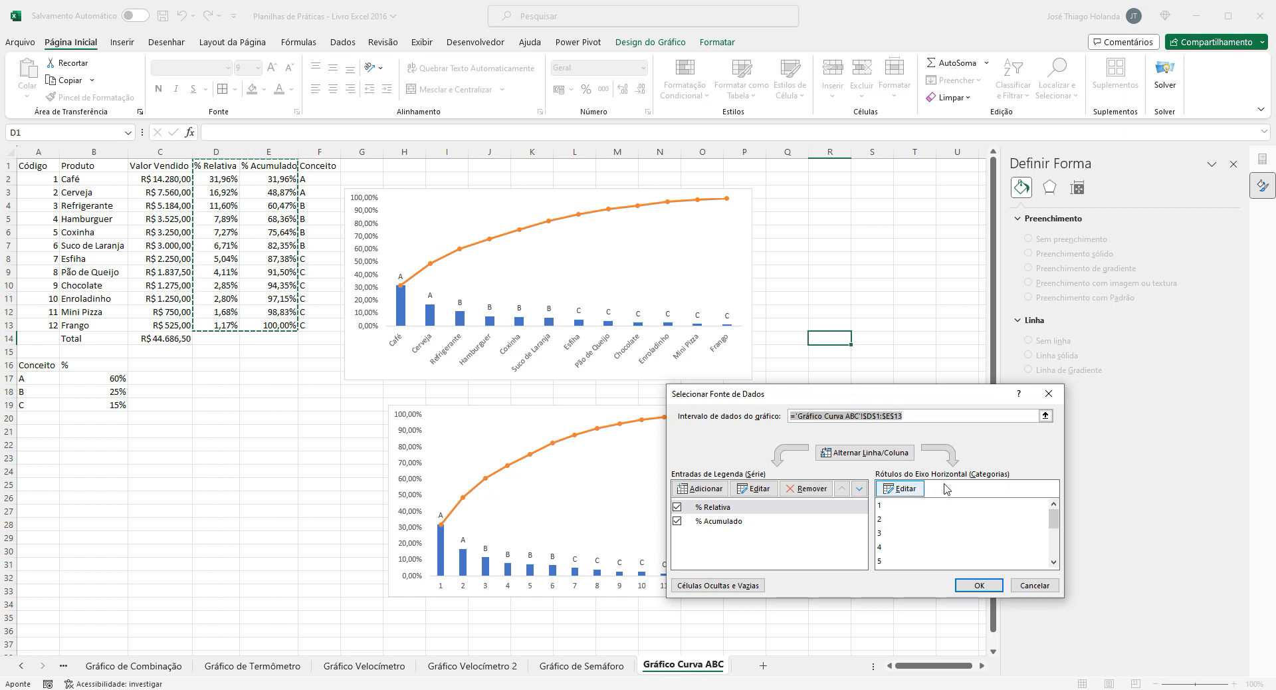
left_click(900, 488)
left_click(882, 497)
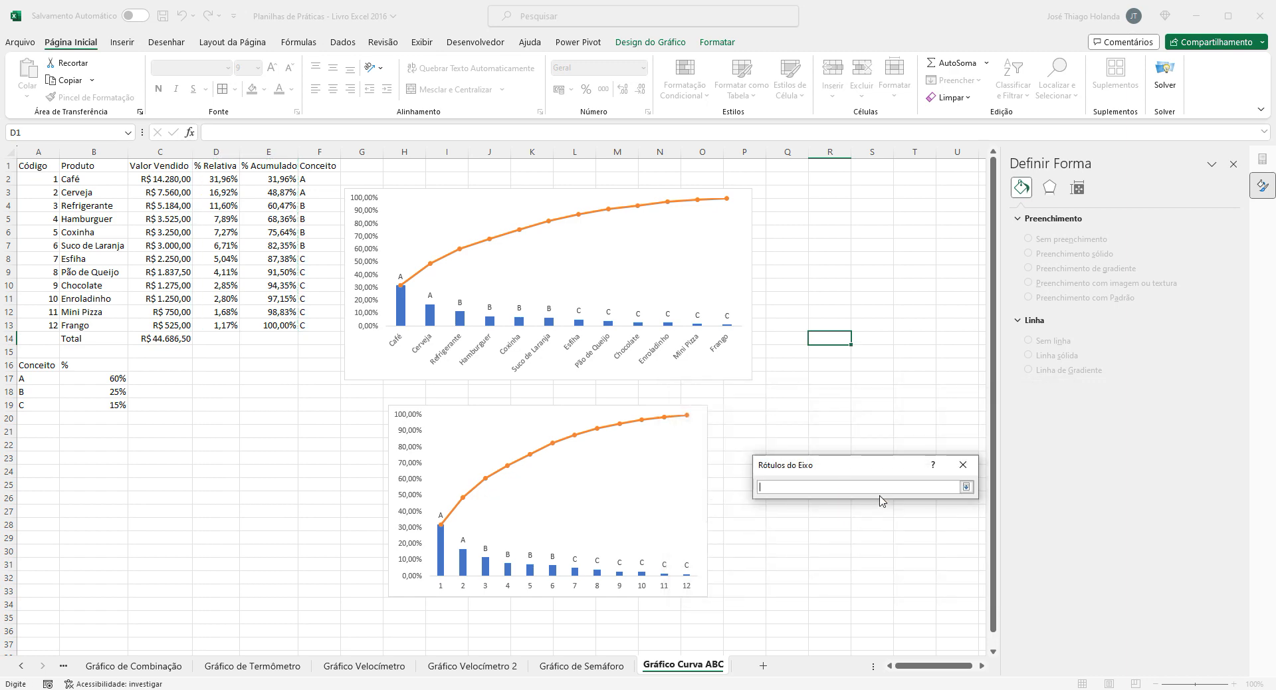
left_click_drag(75, 178, 77, 325)
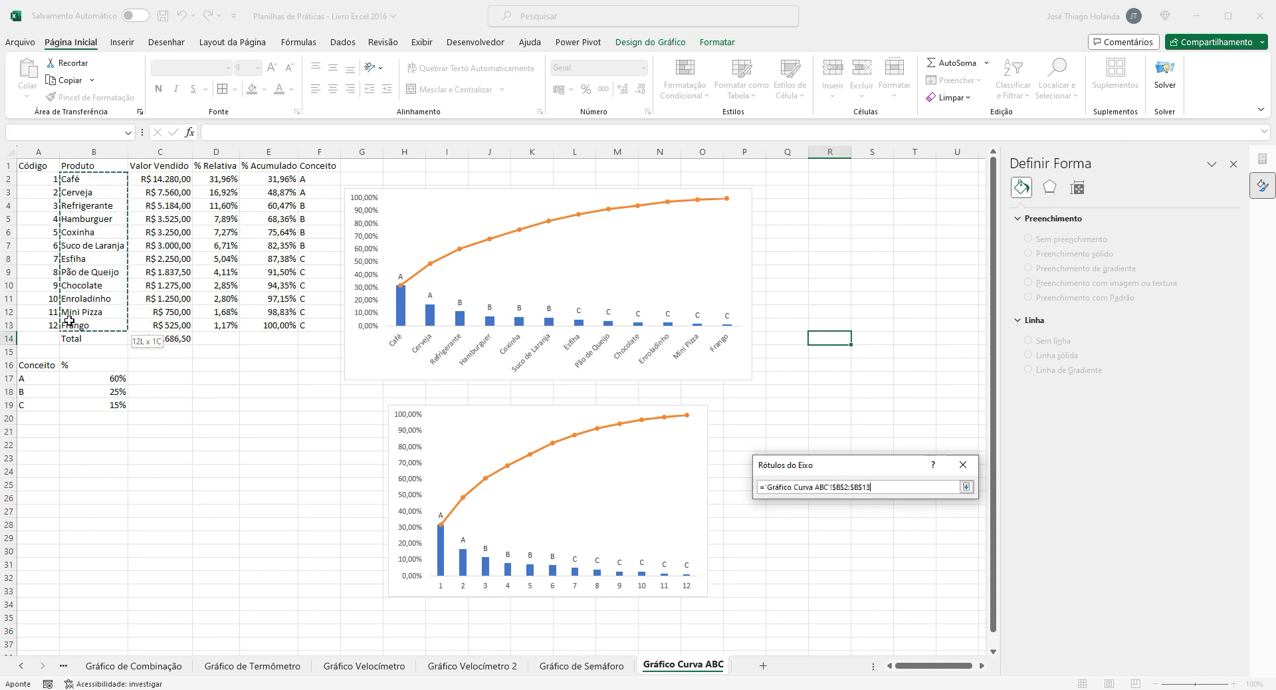
left_click(967, 487)
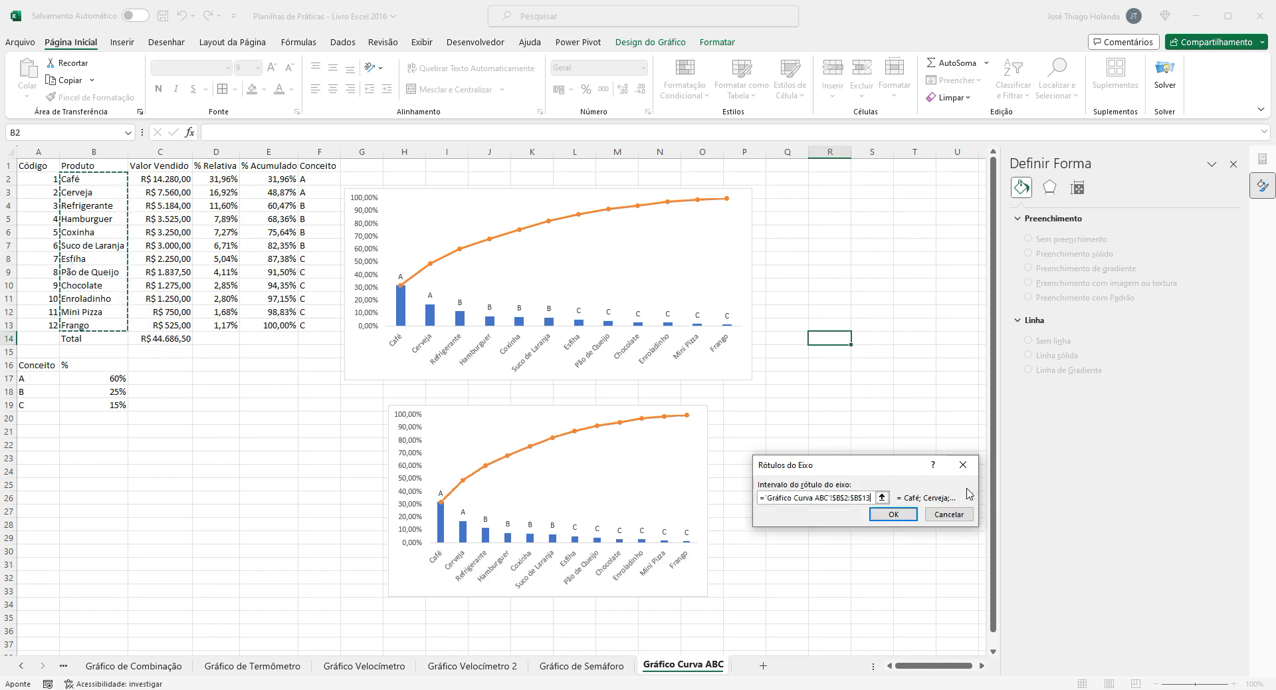
left_click(894, 514)
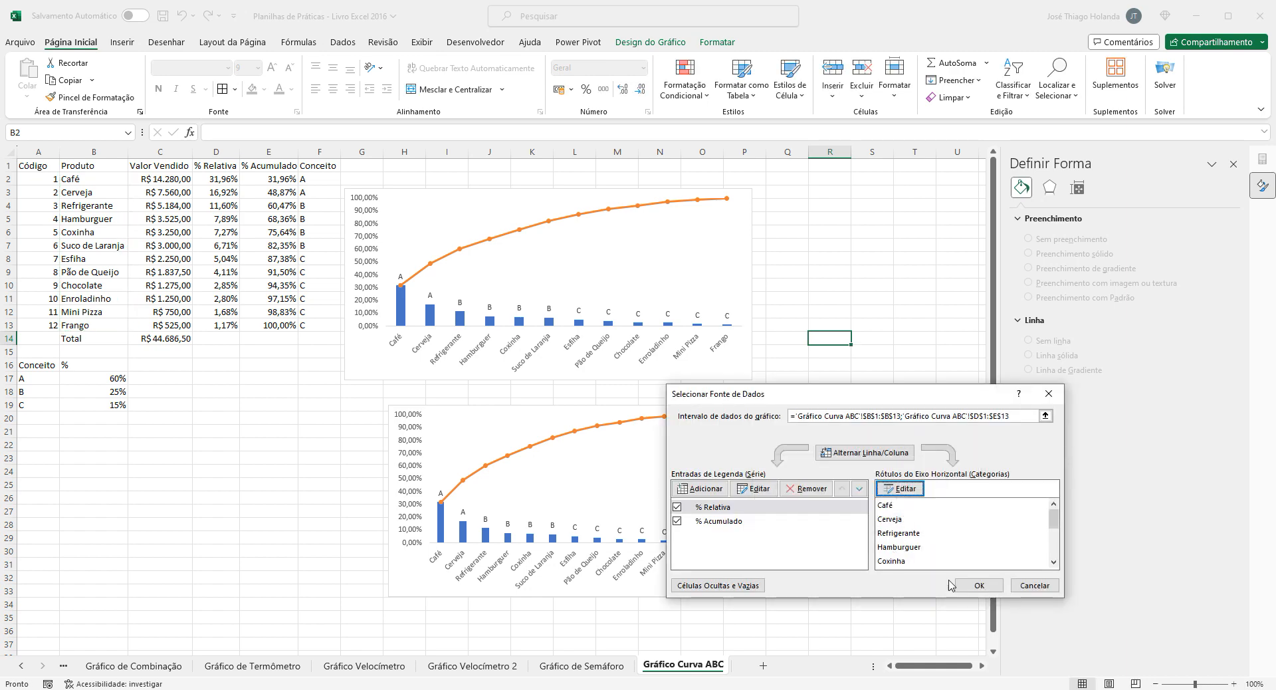
left_click(975, 585)
left_click(826, 554)
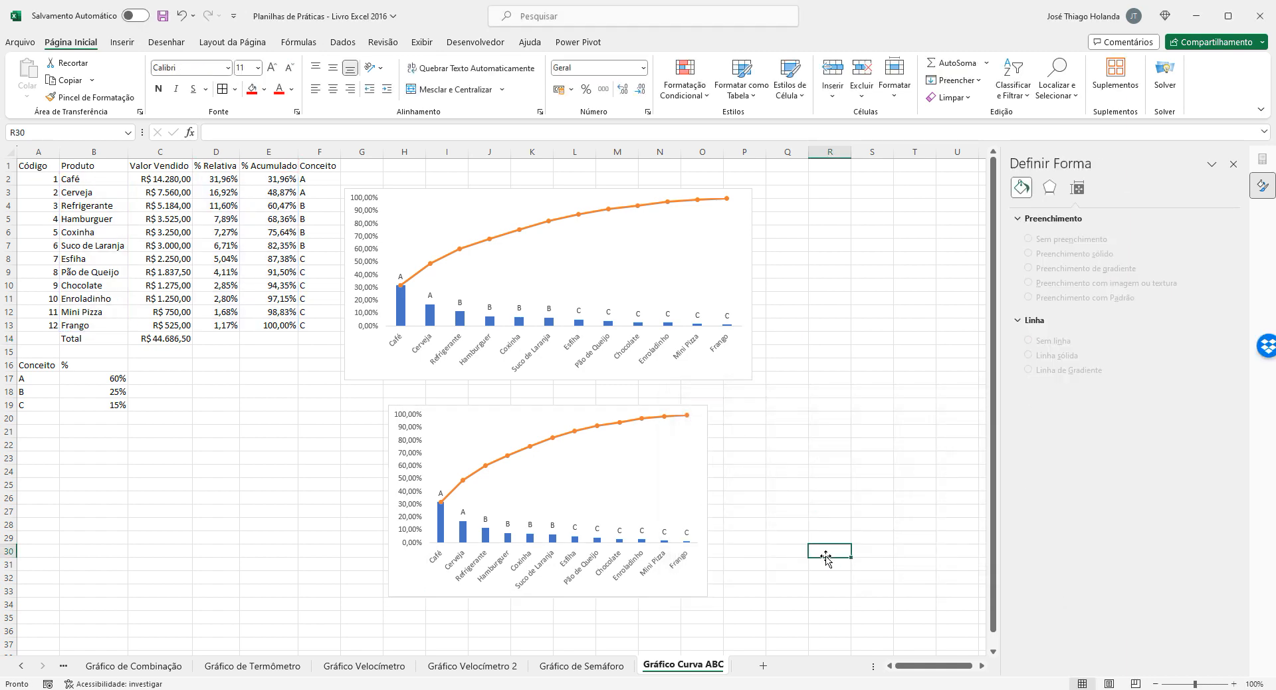
Enlarge the new chart, aligning its right edge with the chart above and extending its lower edge to about row 37.
left_click(696, 444)
left_click_drag(707, 501, 751, 500)
left_click_drag(568, 597, 572, 664)
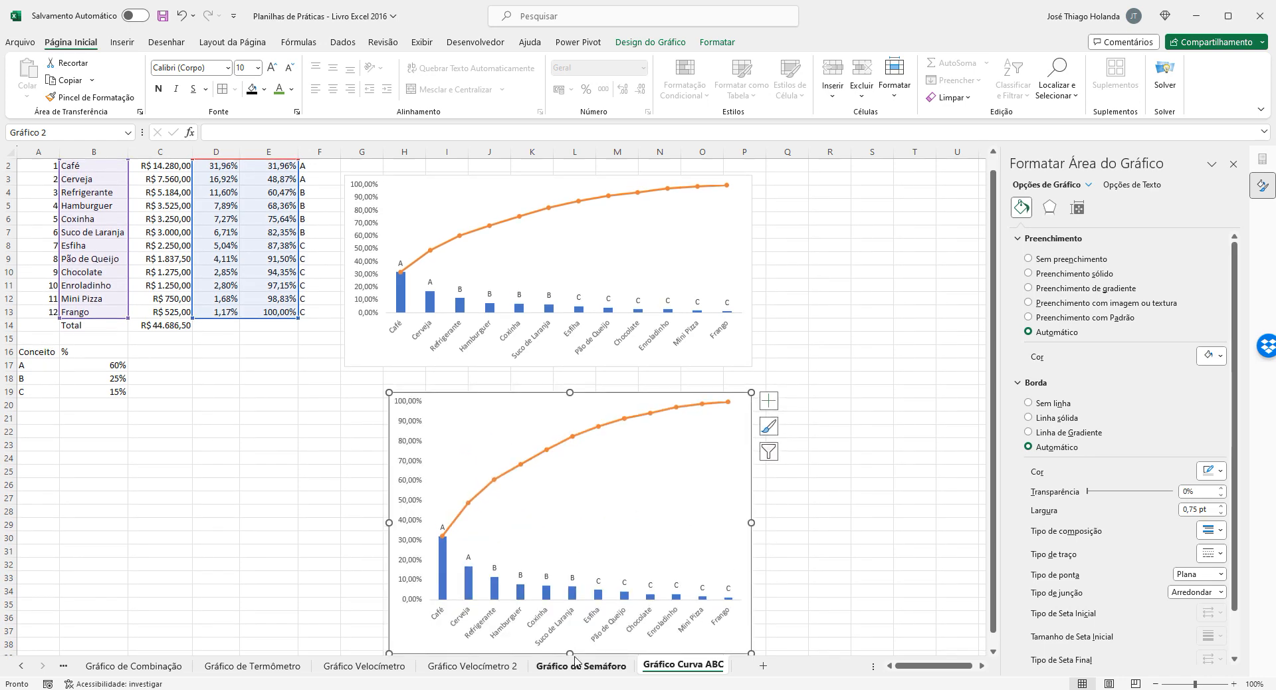
left_click_drag(568, 653, 570, 616)
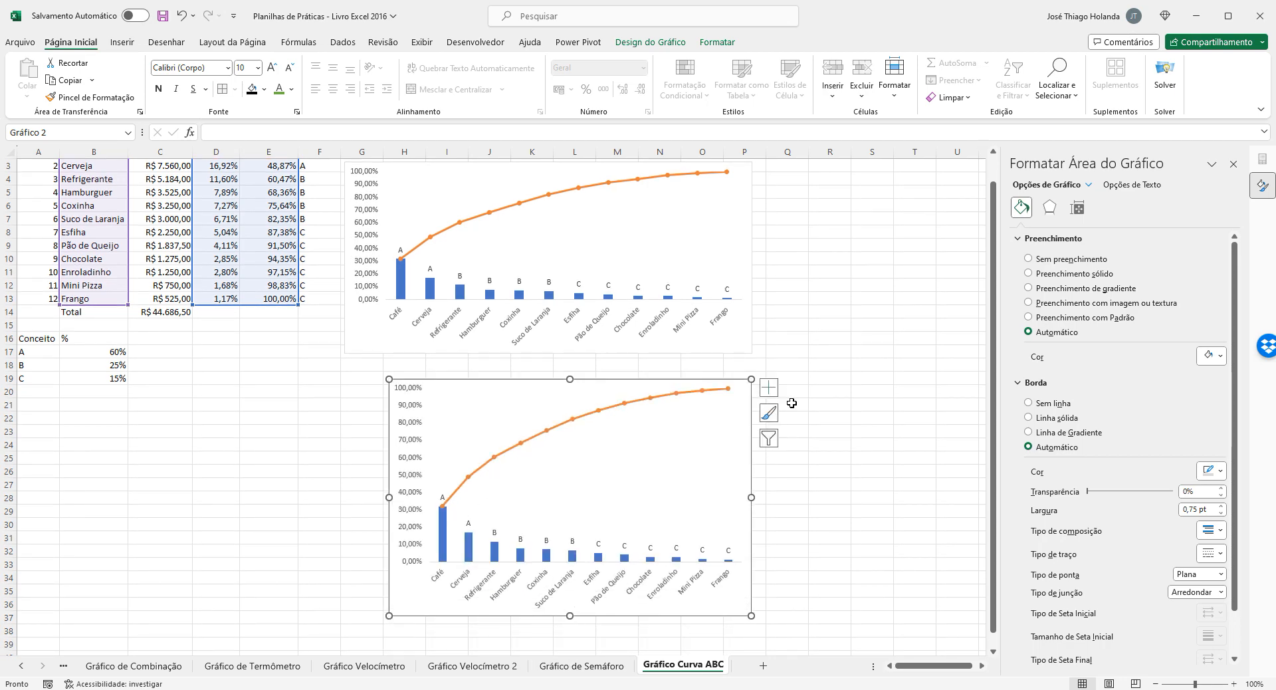
Change the lower chart's % Acumulado series to a scatter chart with smooth lines and no markers.
left_click(485, 466)
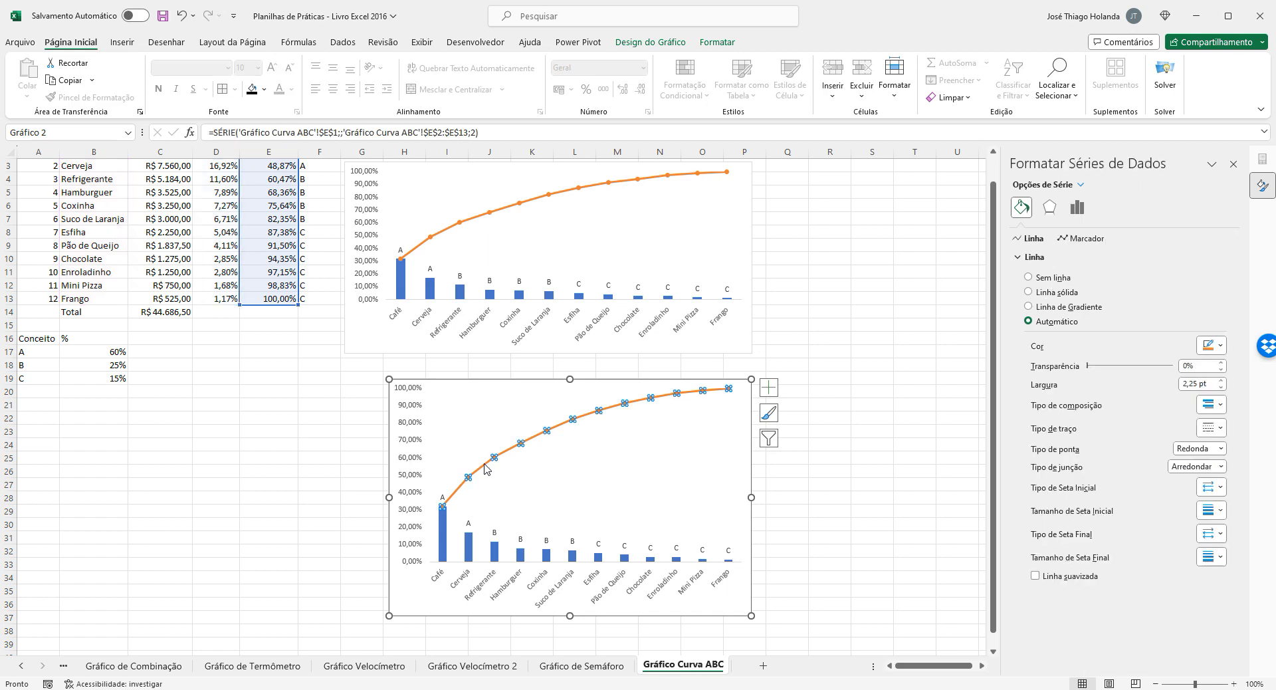
right_click(484, 467)
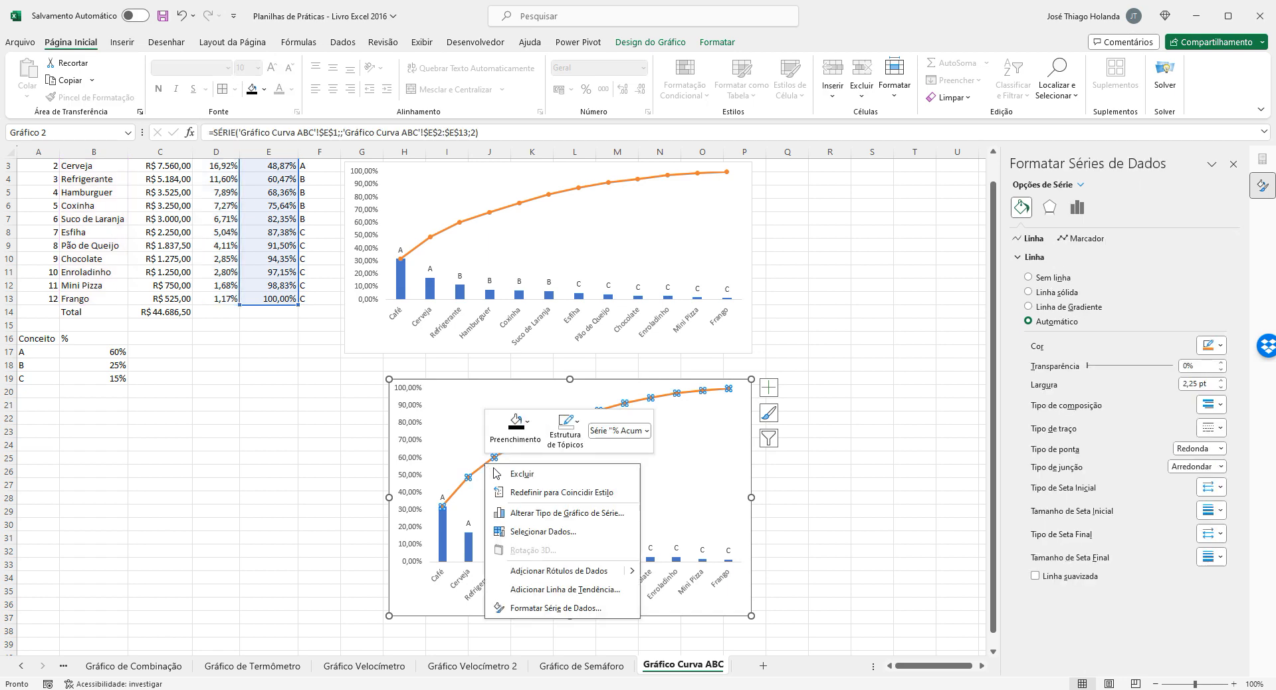
left_click(566, 515)
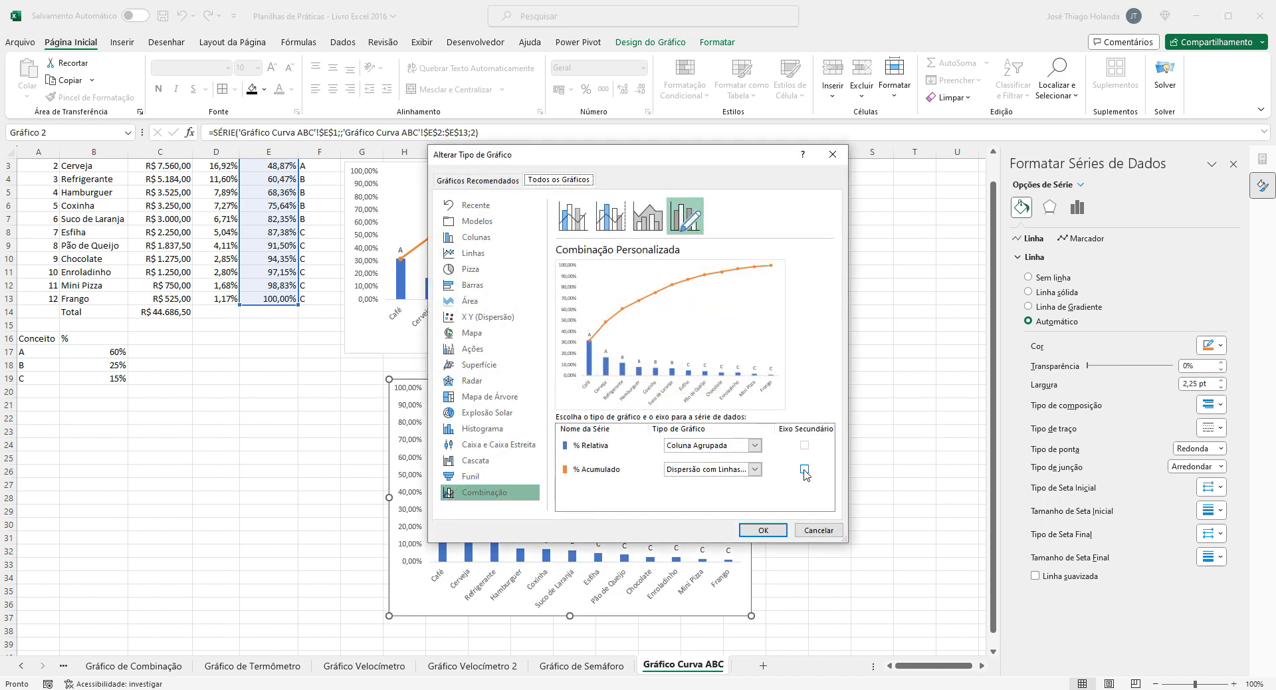
left_click(755, 469)
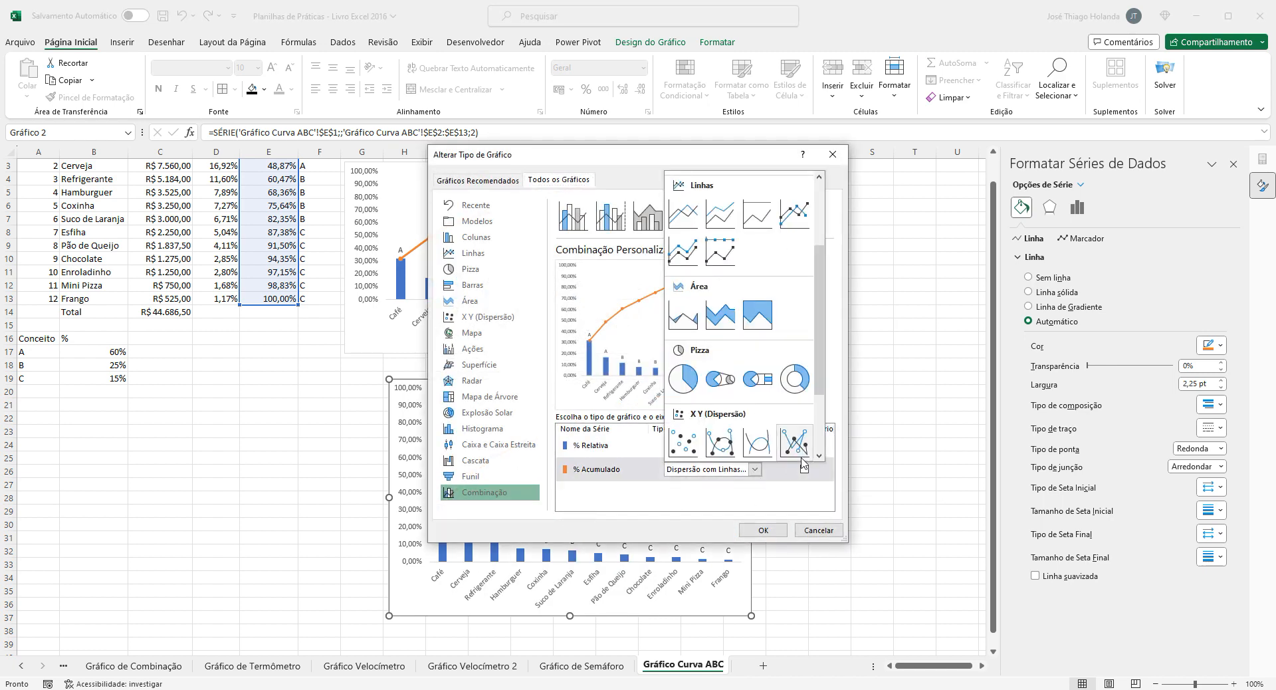
left_click(819, 455)
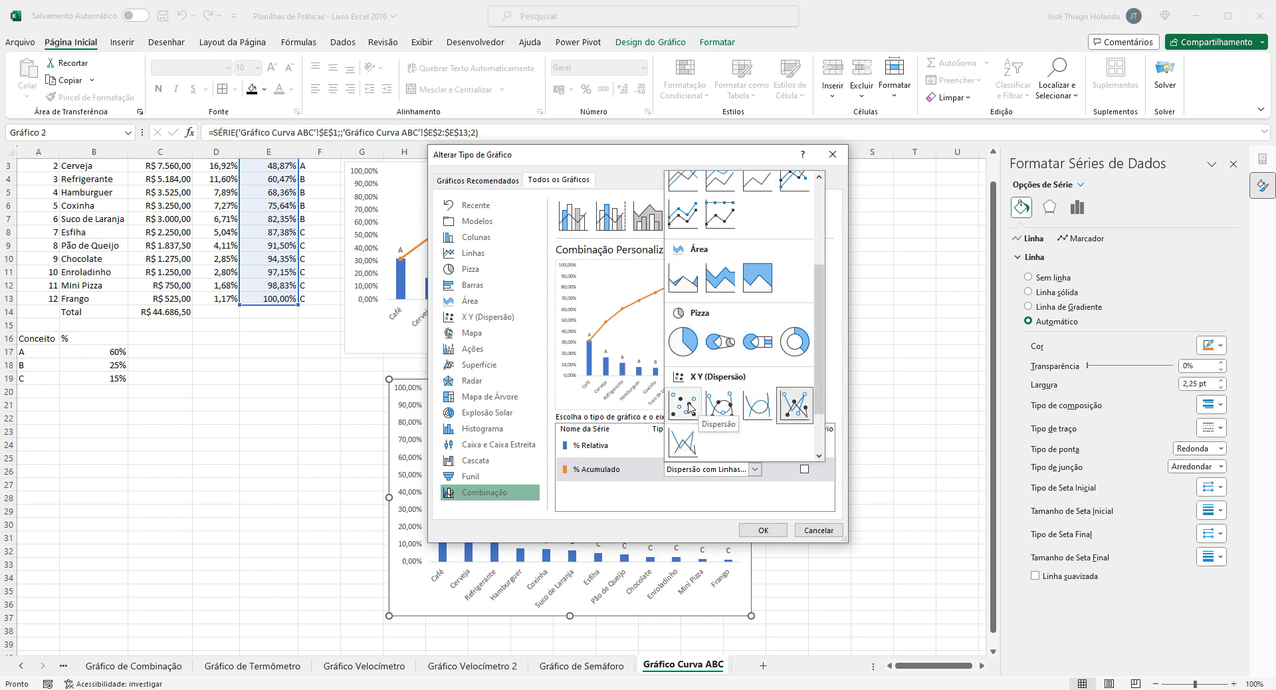
left_click(756, 407)
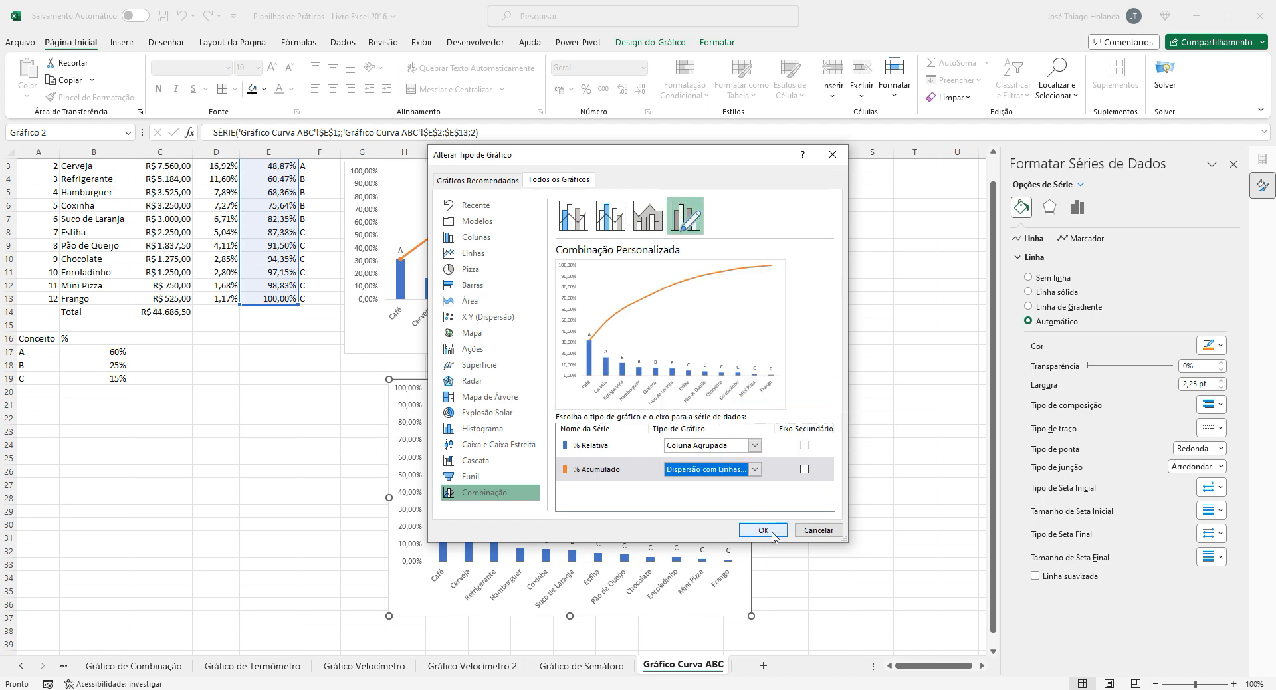
left_click(763, 530)
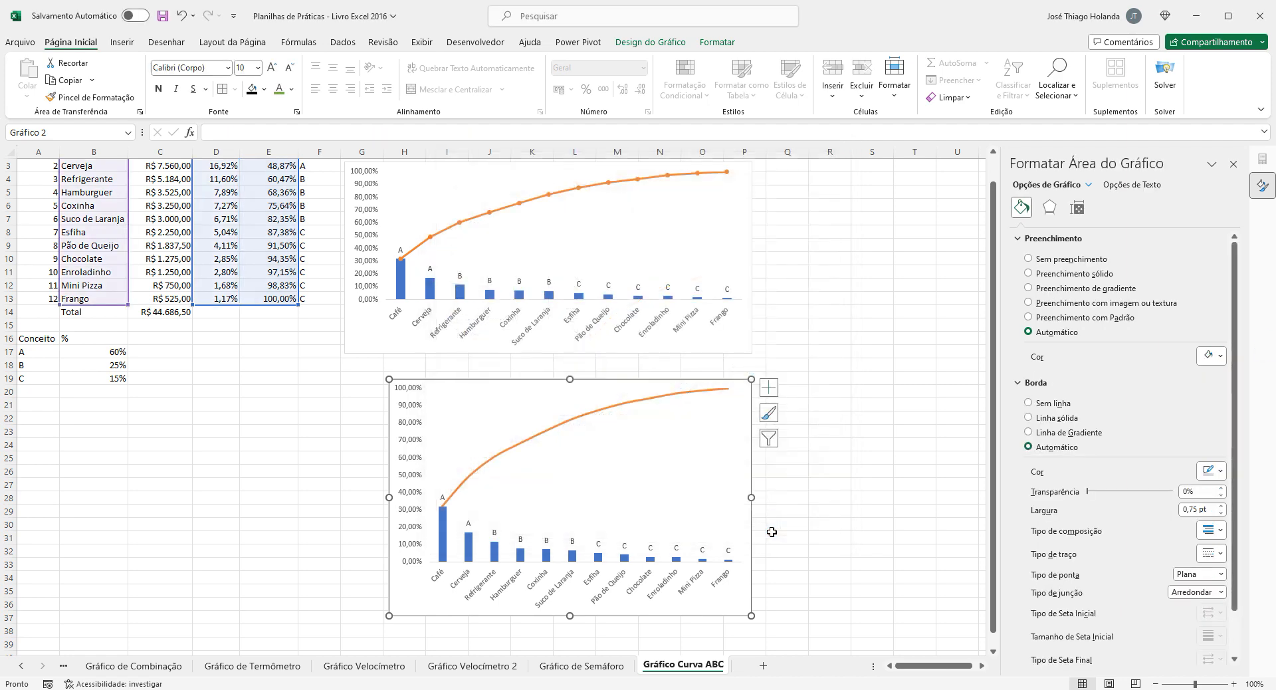
Change the lower chart's % Acumulado series type to Linhas com Marcadores.
right_click(597, 414)
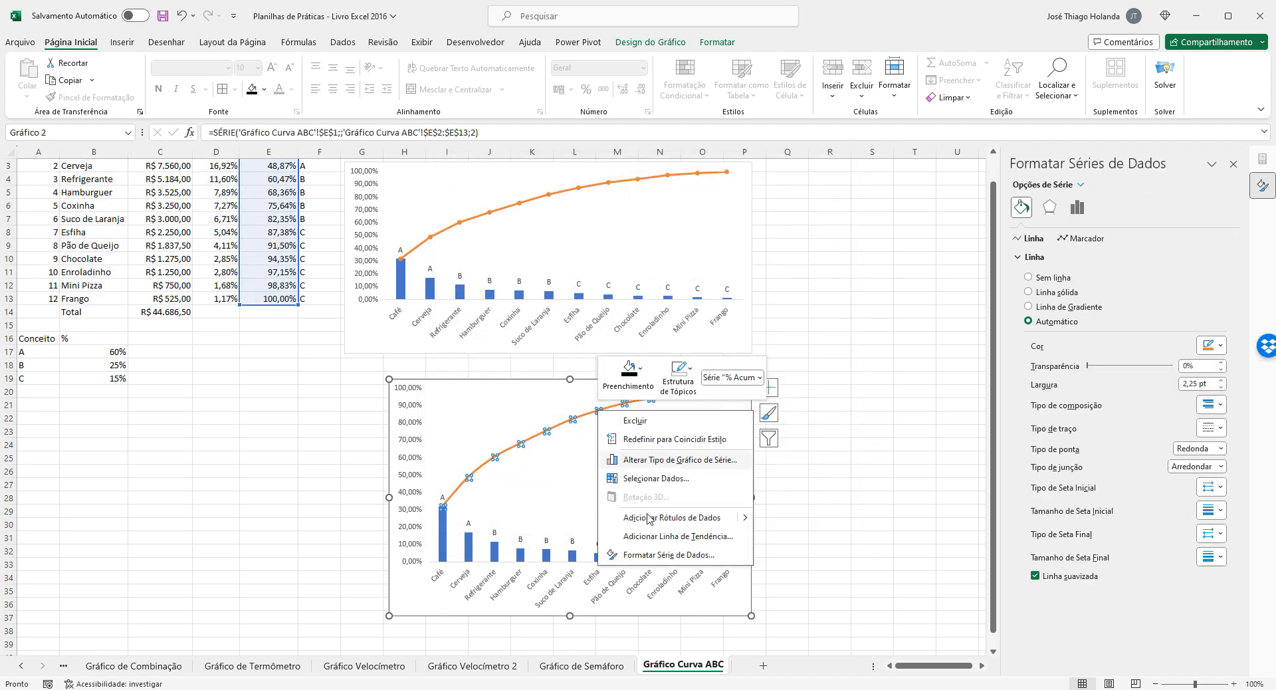
left_click(668, 555)
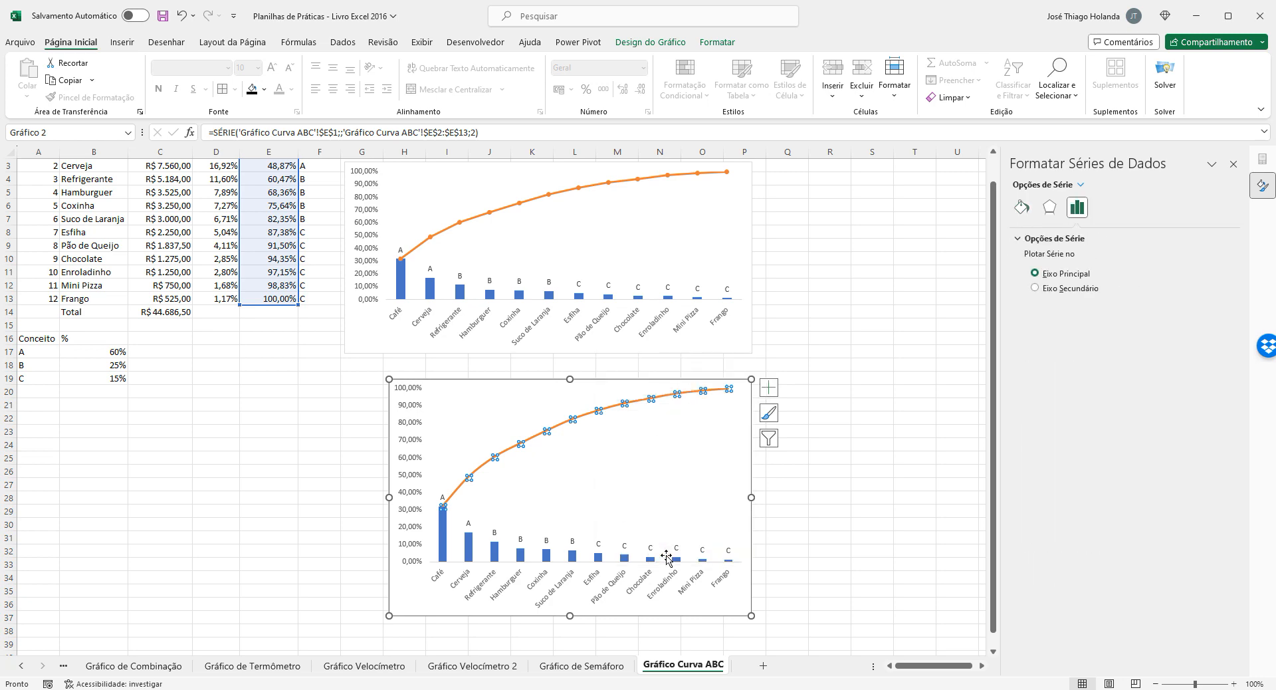
right_click(539, 436)
left_click(604, 485)
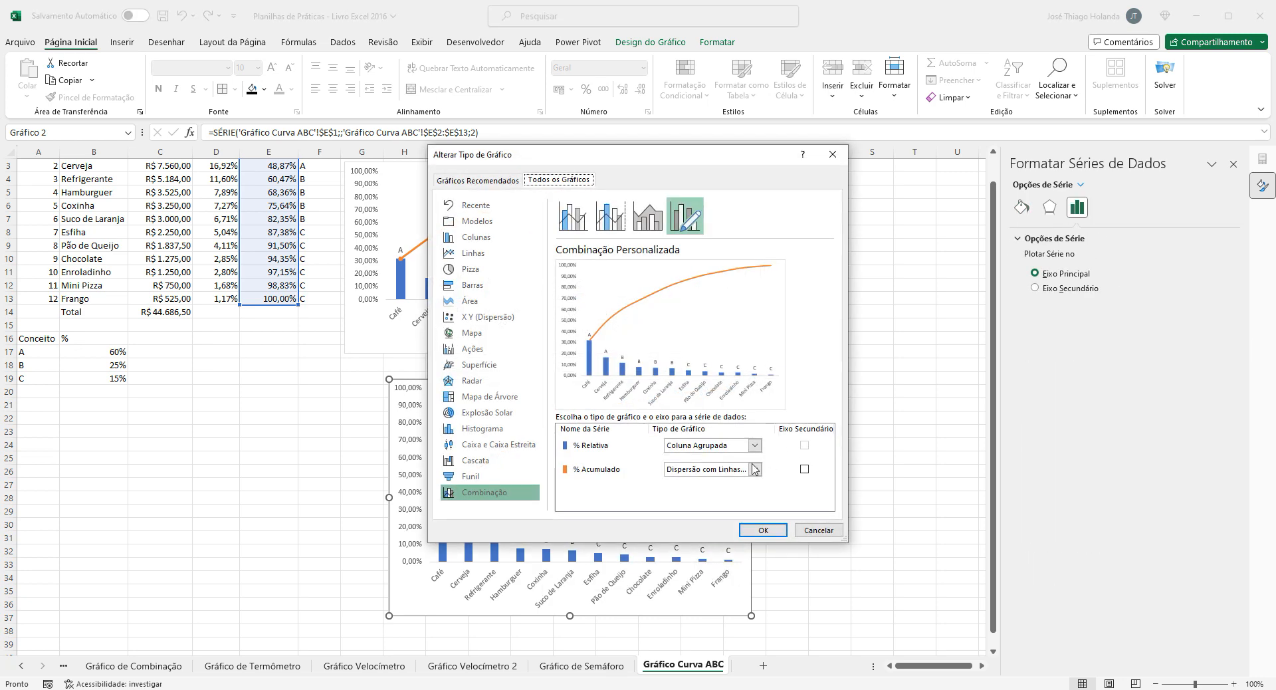
left_click(715, 469)
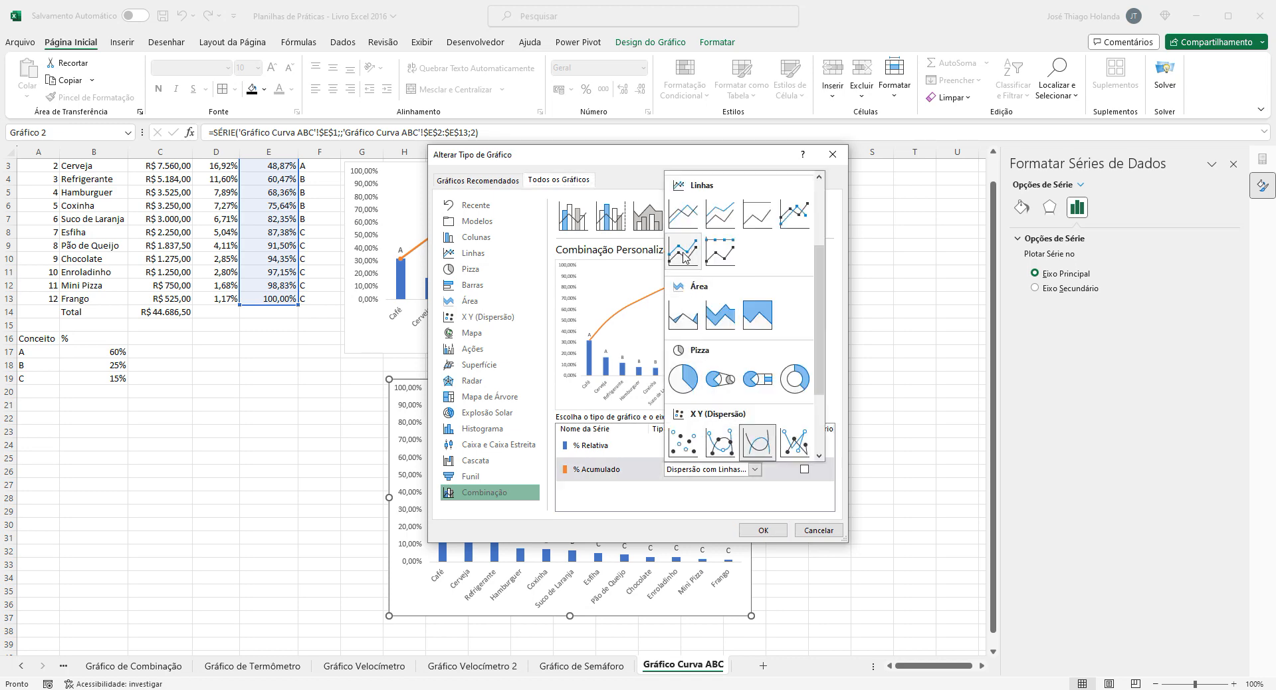
left_click(794, 213)
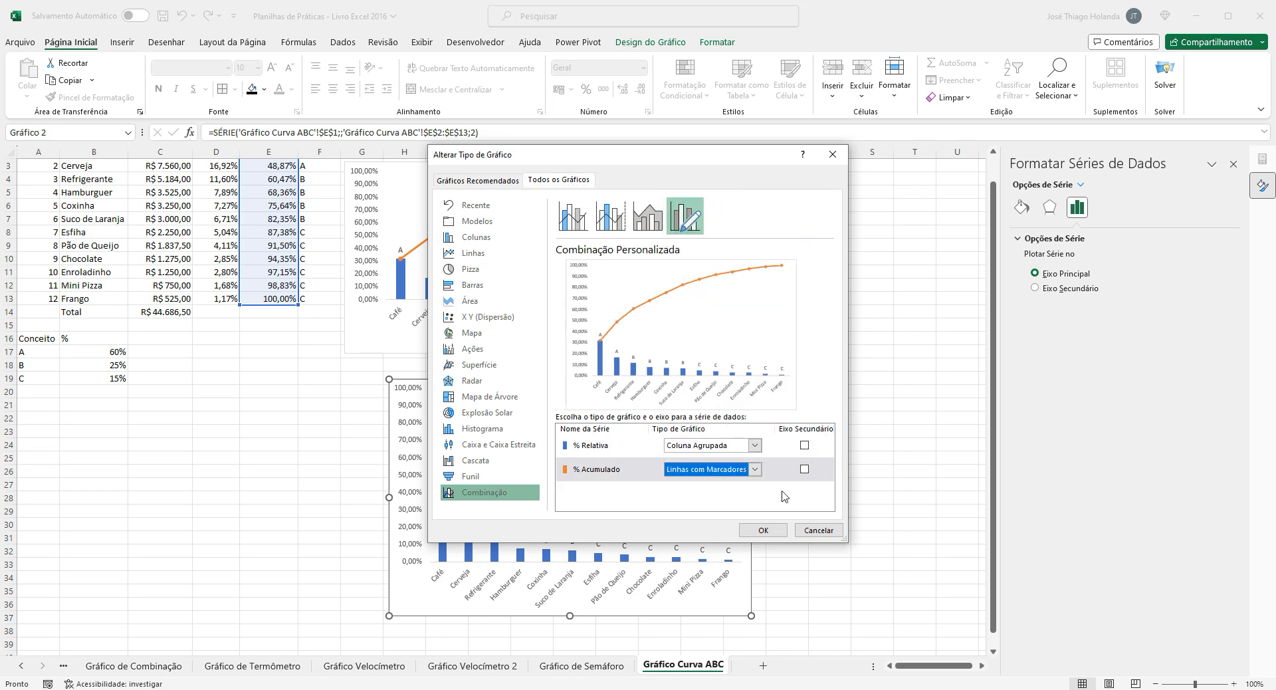
left_click(764, 529)
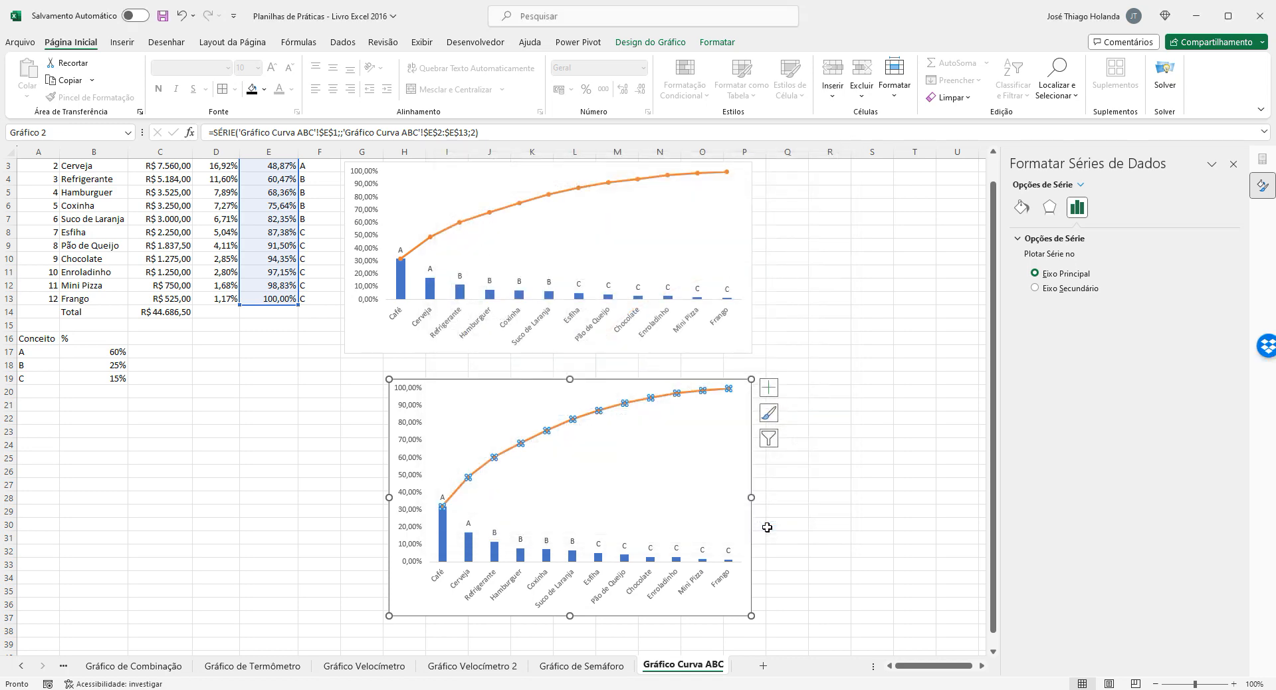
Reopen the series chart type settings, try % Acumulado on the secondary axis and return it to the primary axis.
right_click(539, 440)
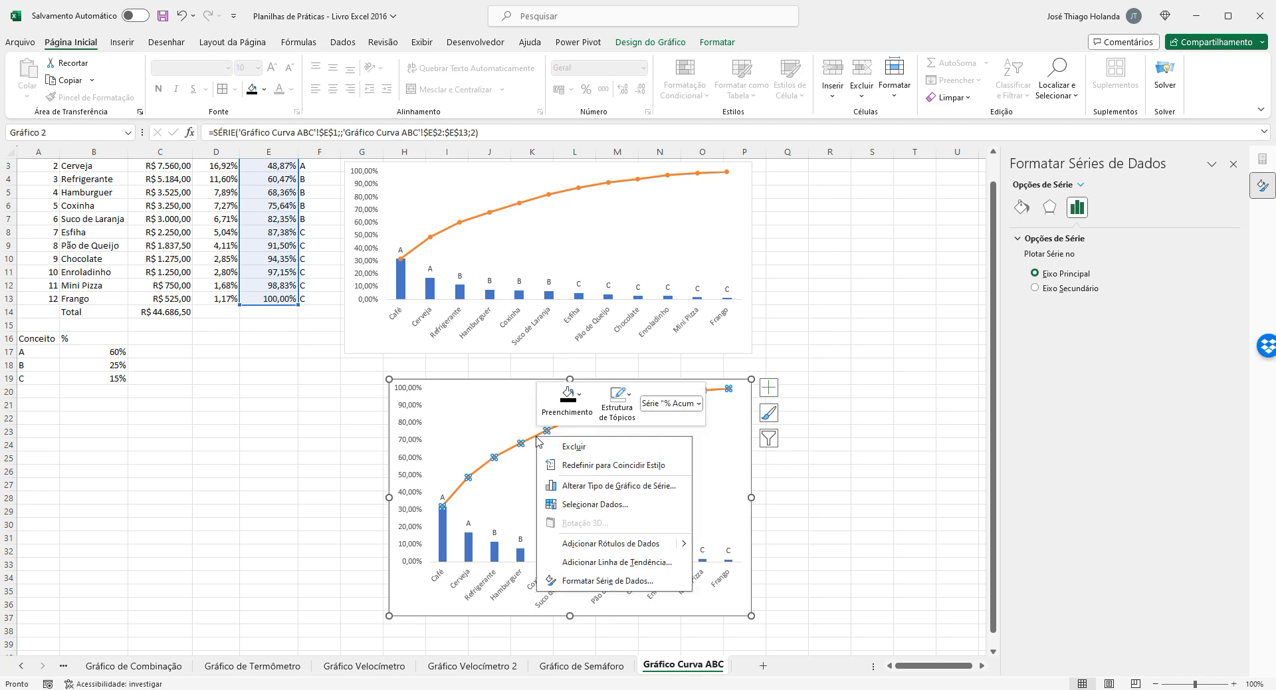
left_click(642, 488)
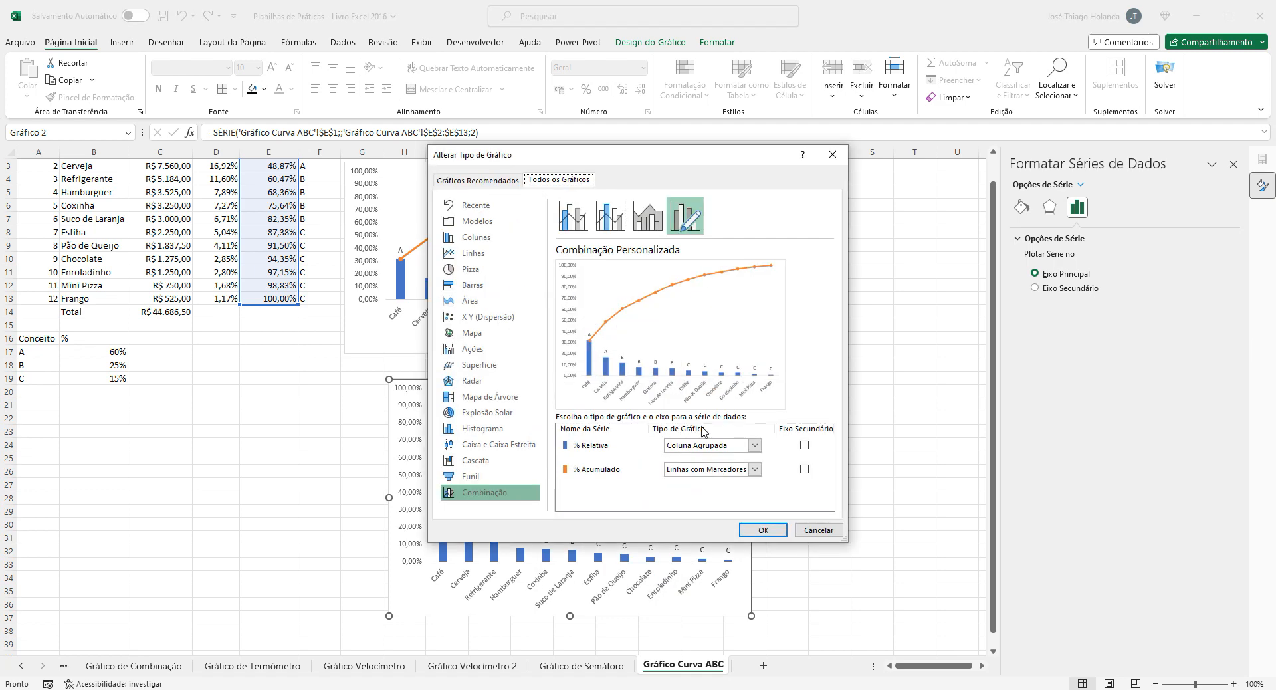
left_click(805, 469)
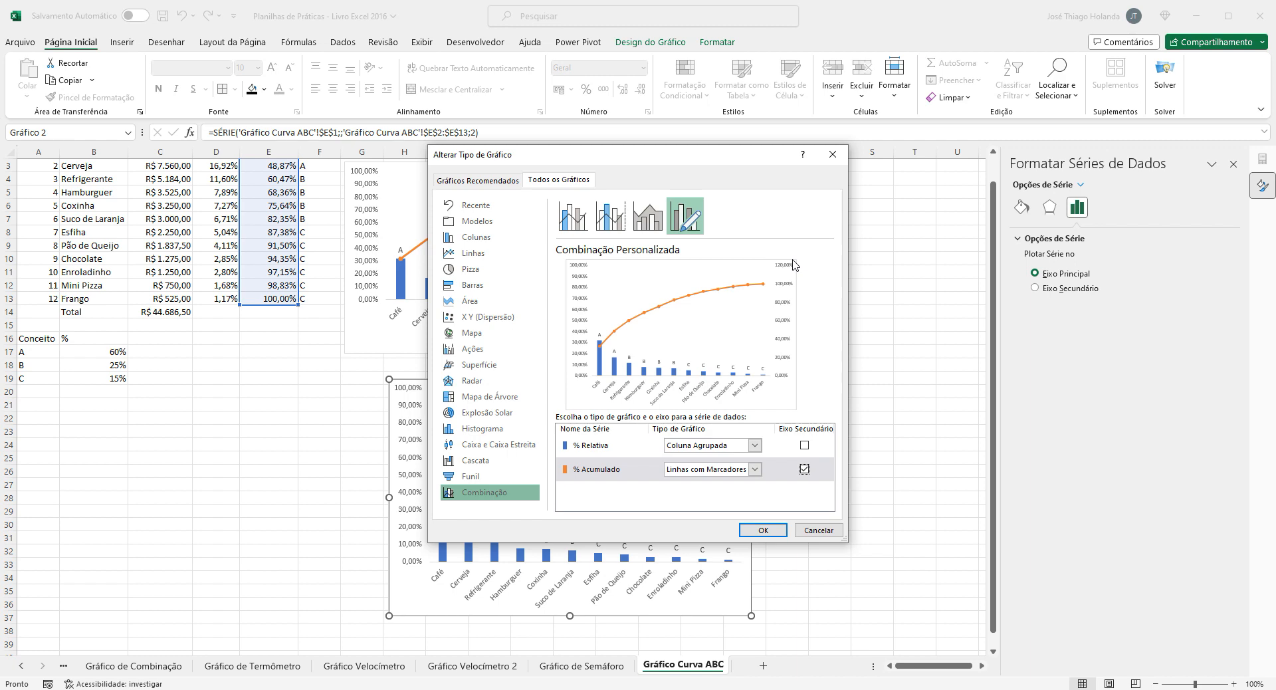
left_click(804, 469)
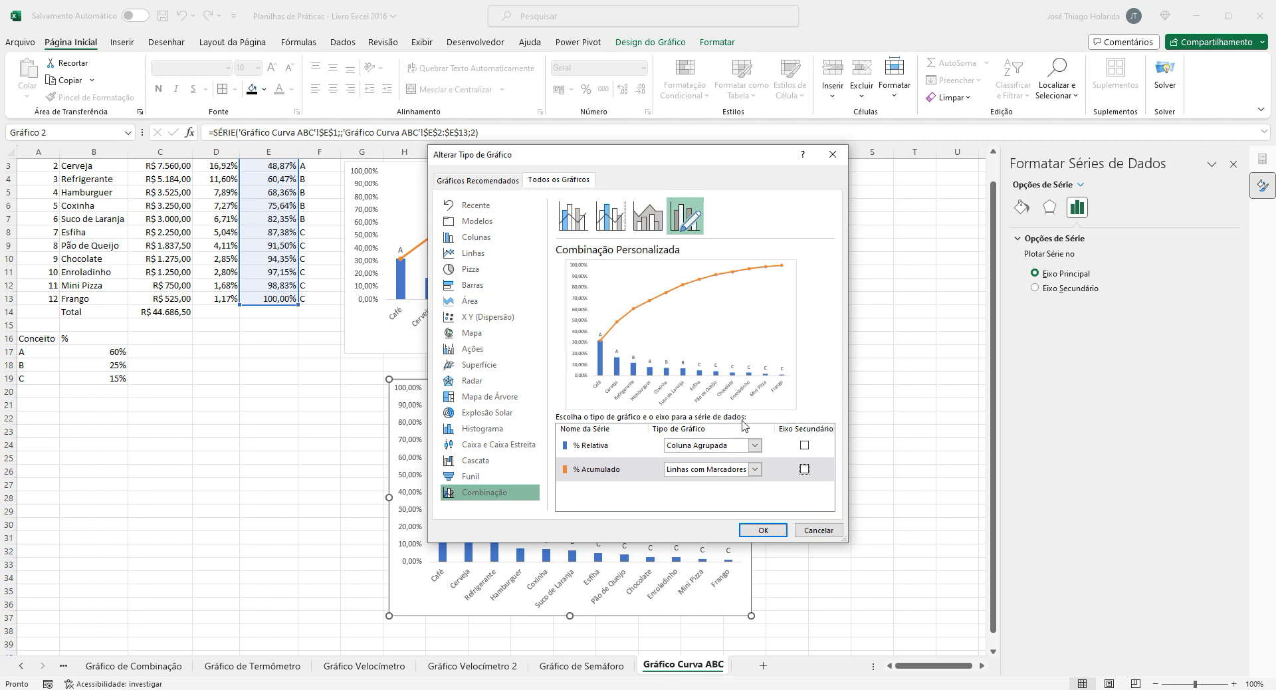
Preview the preset combinations, comparing Coluna Clusterizada – Linha, its secondary-axis variant and the stacked area with clustered columns.
left_click(579, 219)
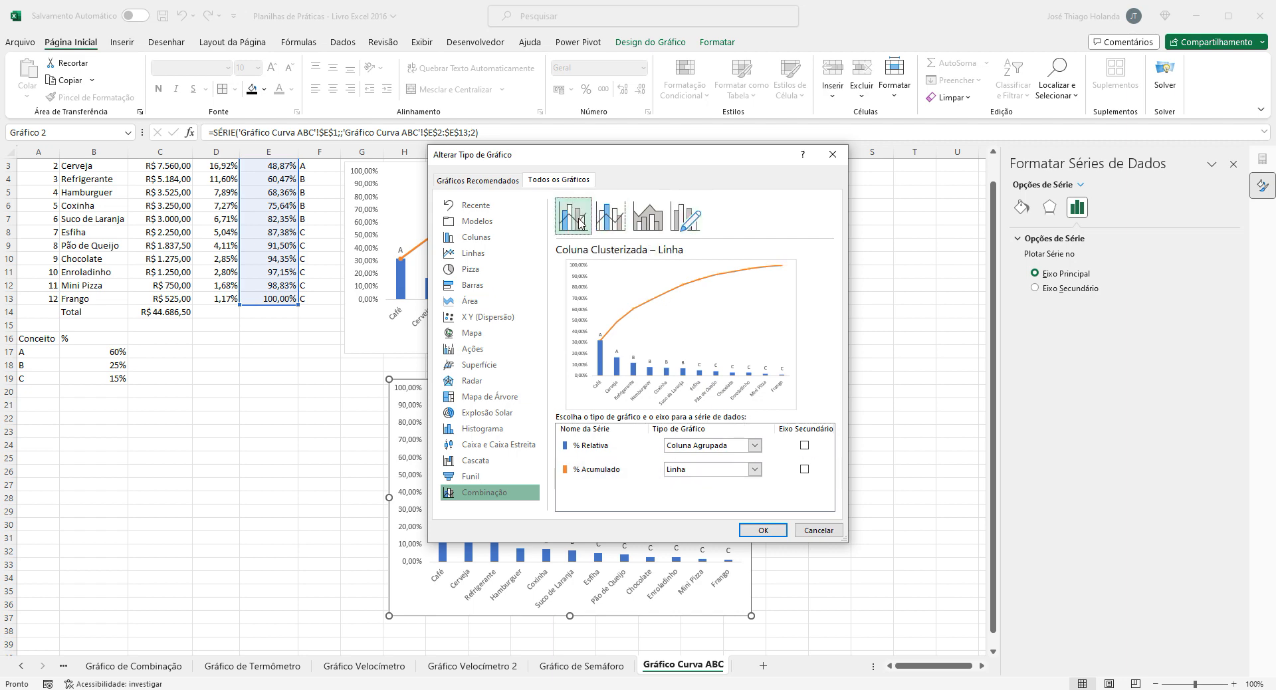
left_click(637, 219)
left_click(685, 216)
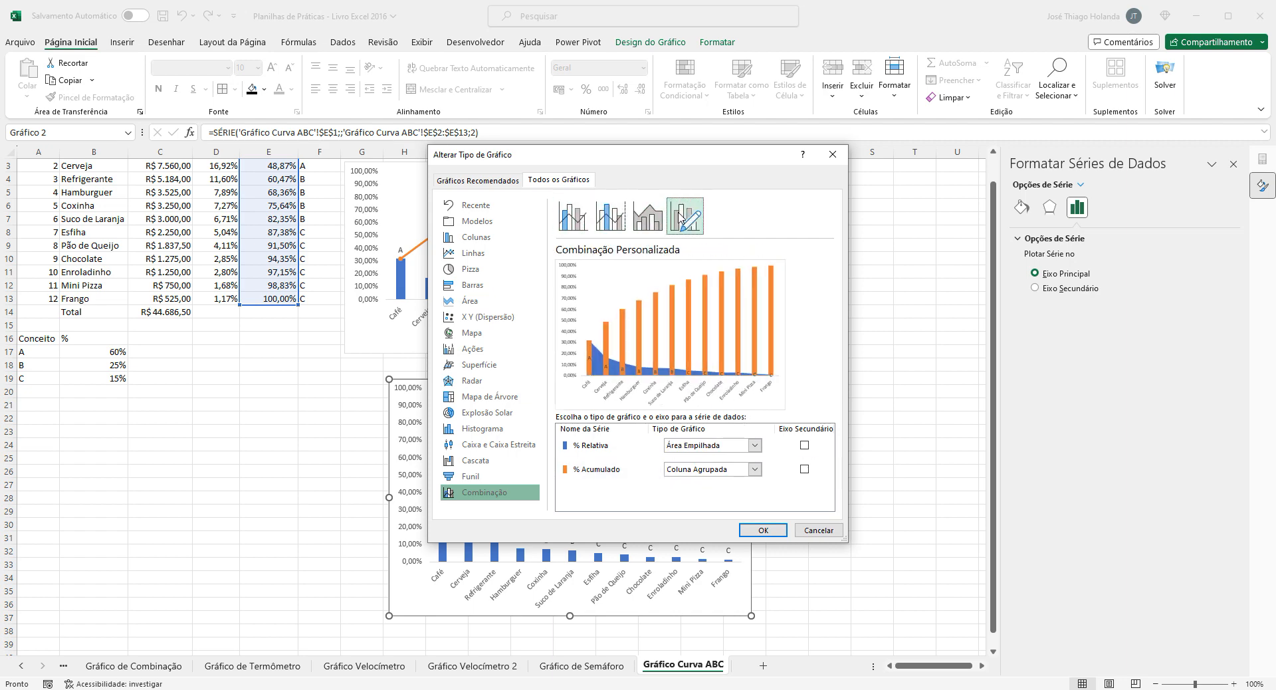
left_click(572, 216)
left_click(608, 216)
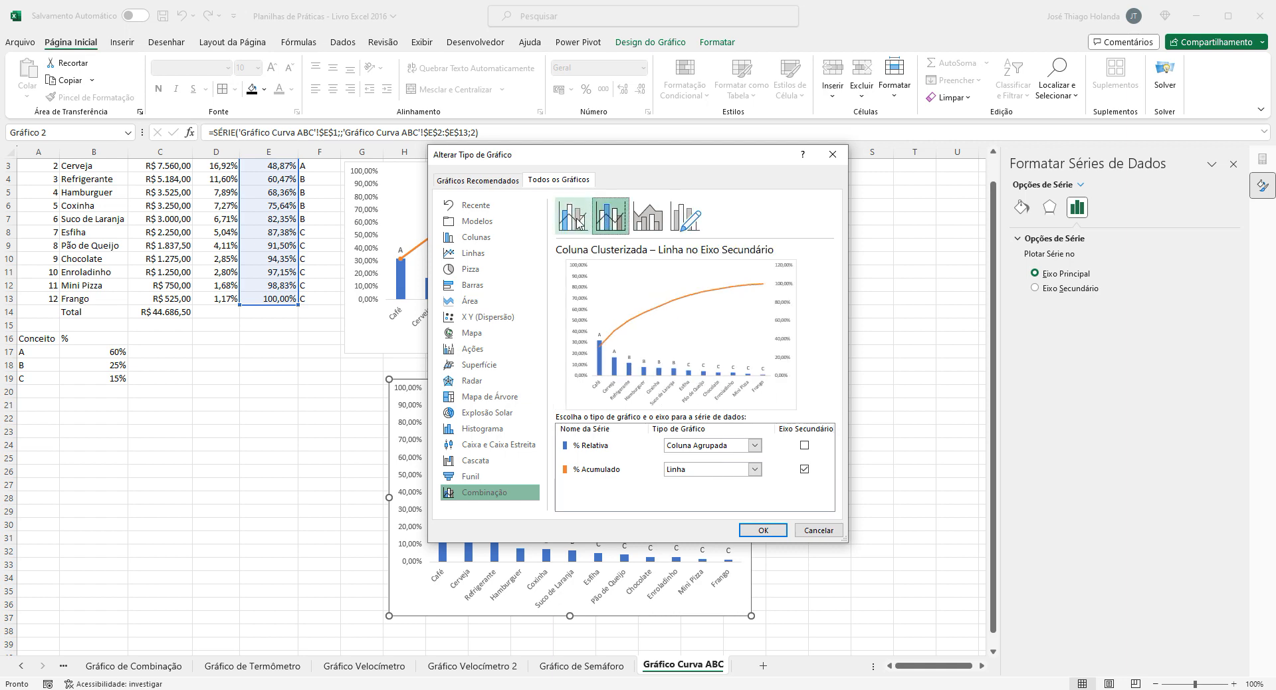
left_click(577, 223)
left_click(608, 216)
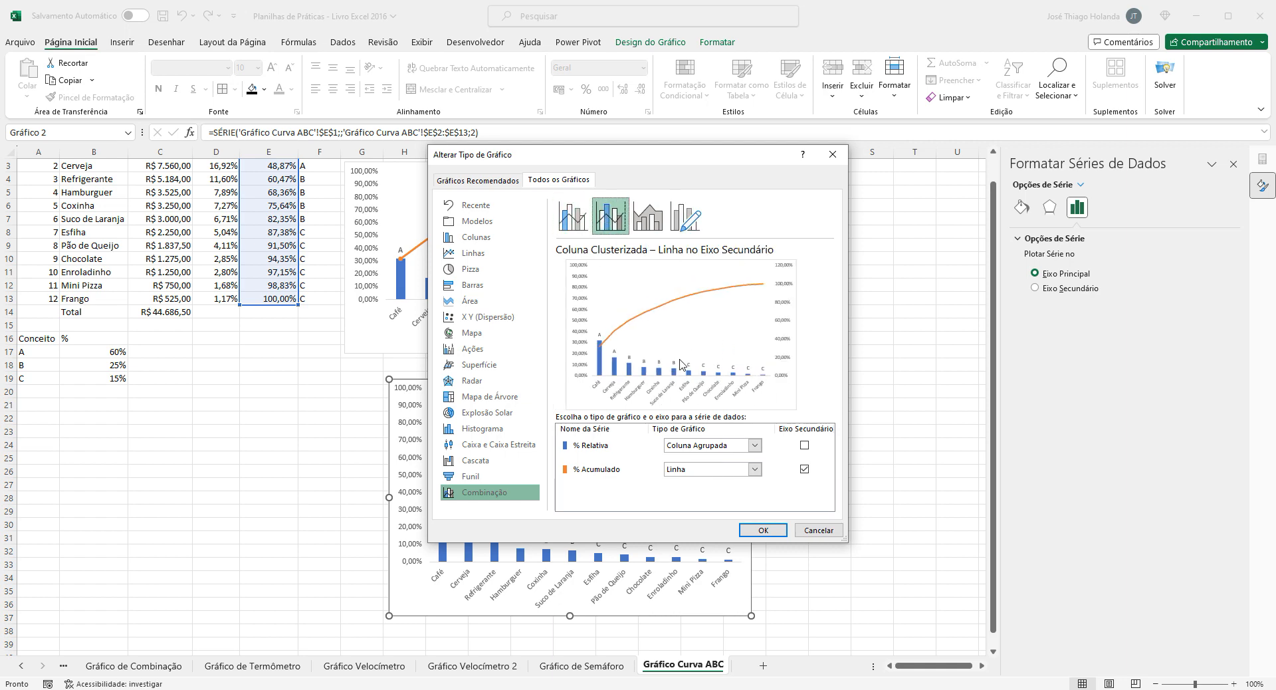
left_click(568, 207)
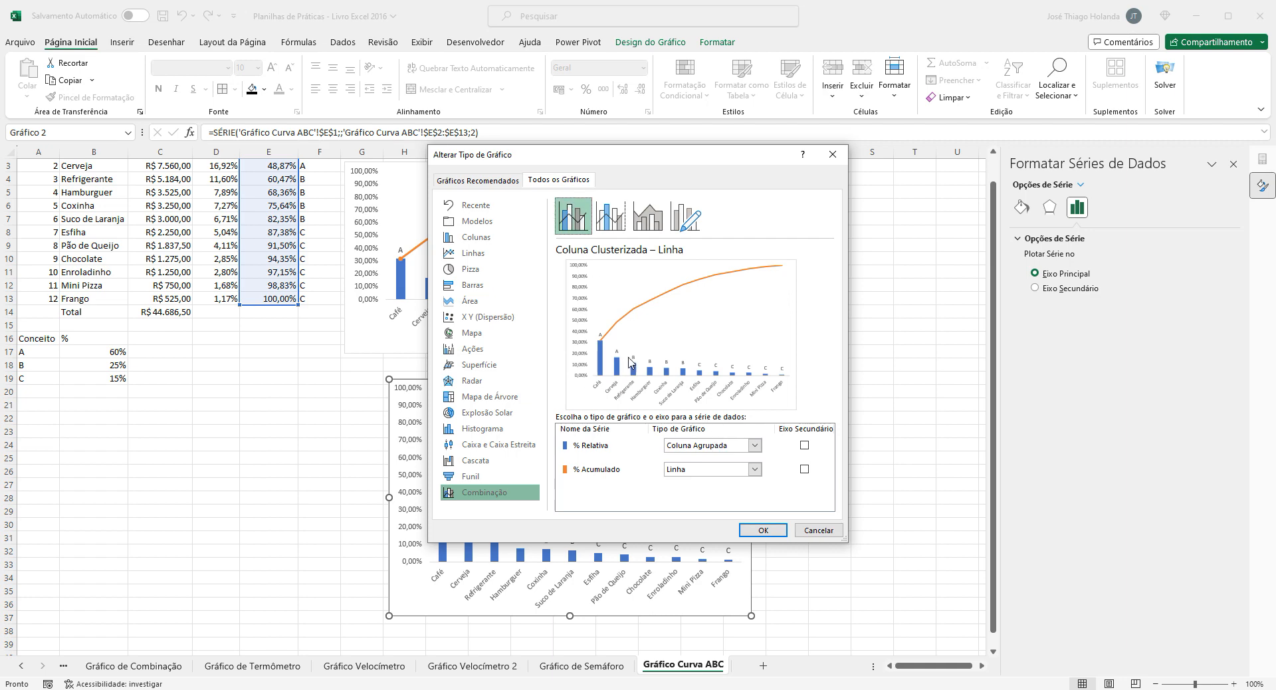
Try the X Y (Dispersão) variants for the % Acumulado series: markers only, smooth lines with and without markers, and straight lines with markers.
left_click(742, 471)
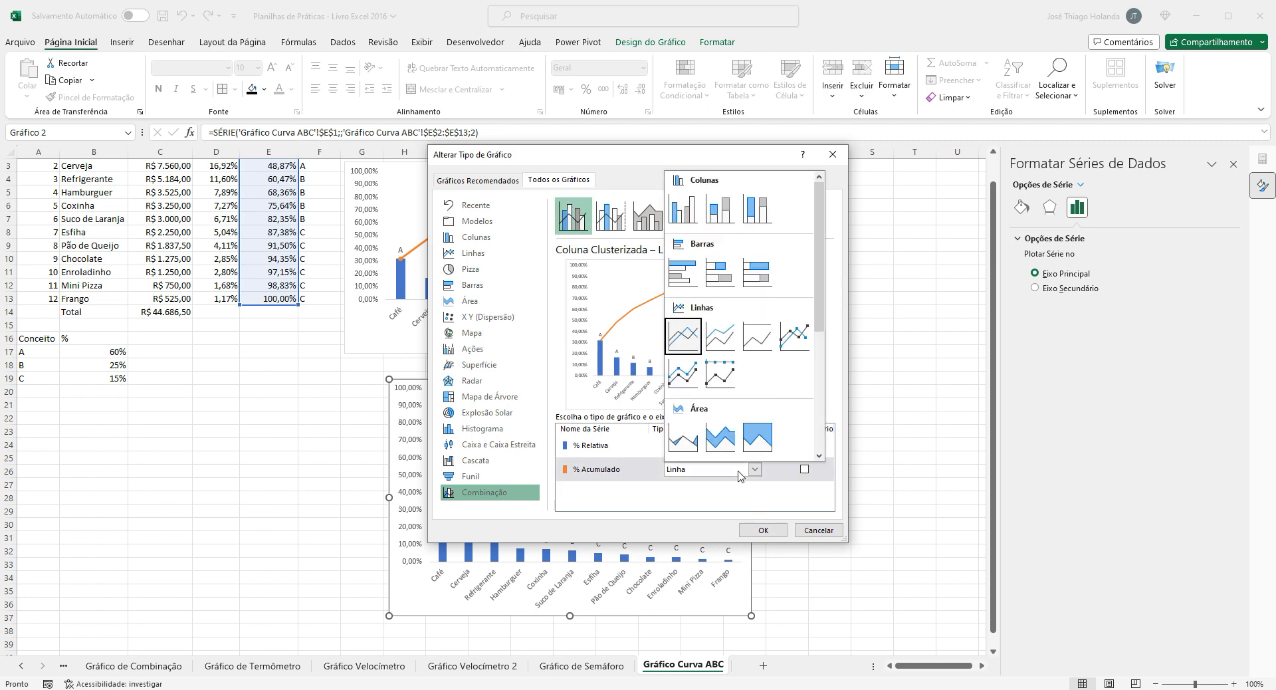
scroll(779, 359, "down", 5)
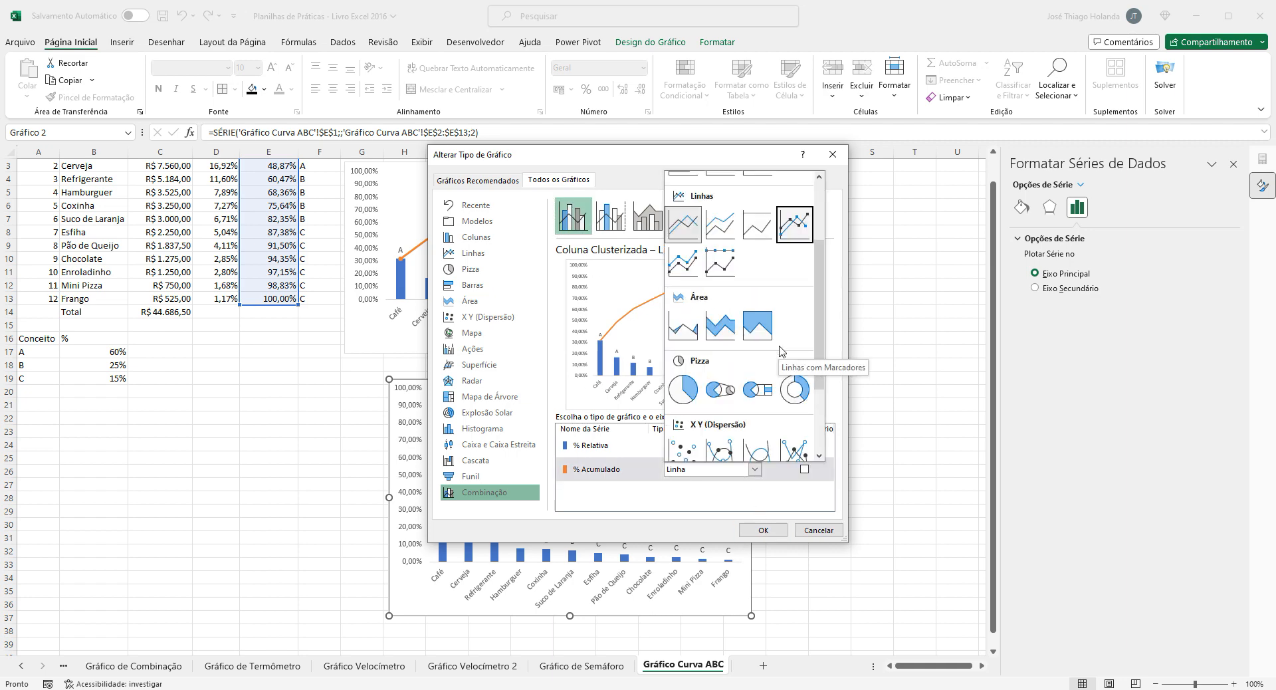
left_click(700, 352)
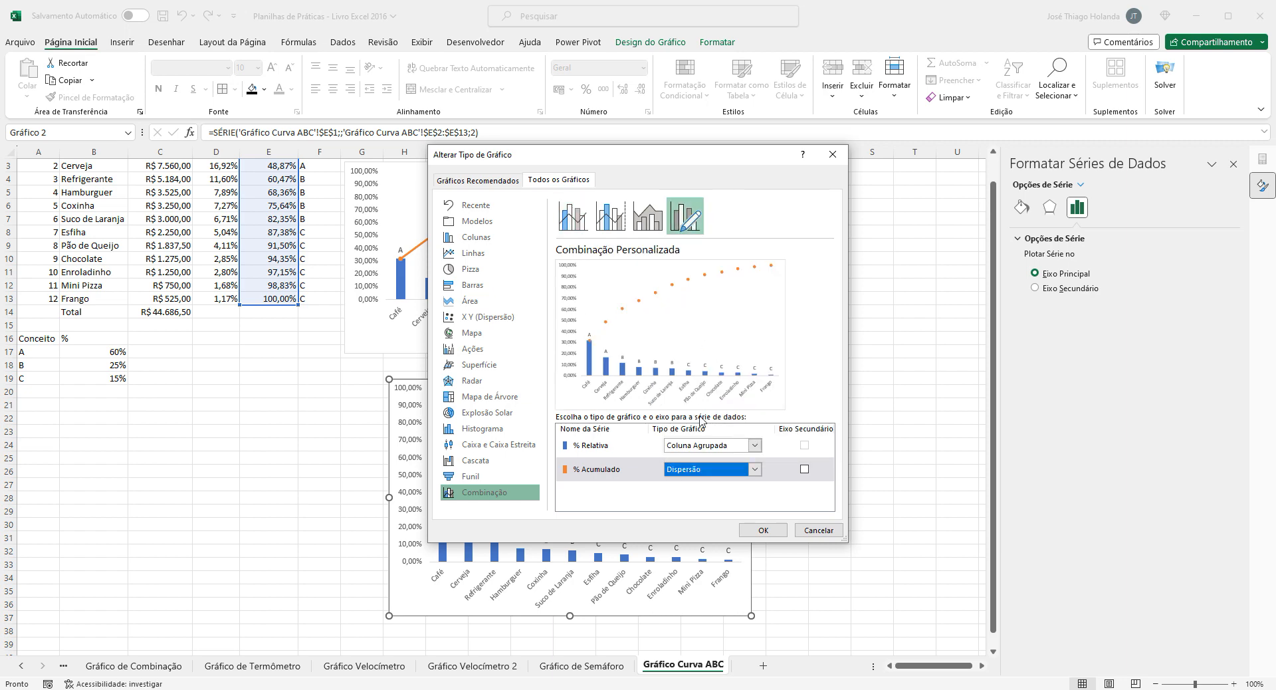
left_click(739, 472)
left_click(721, 442)
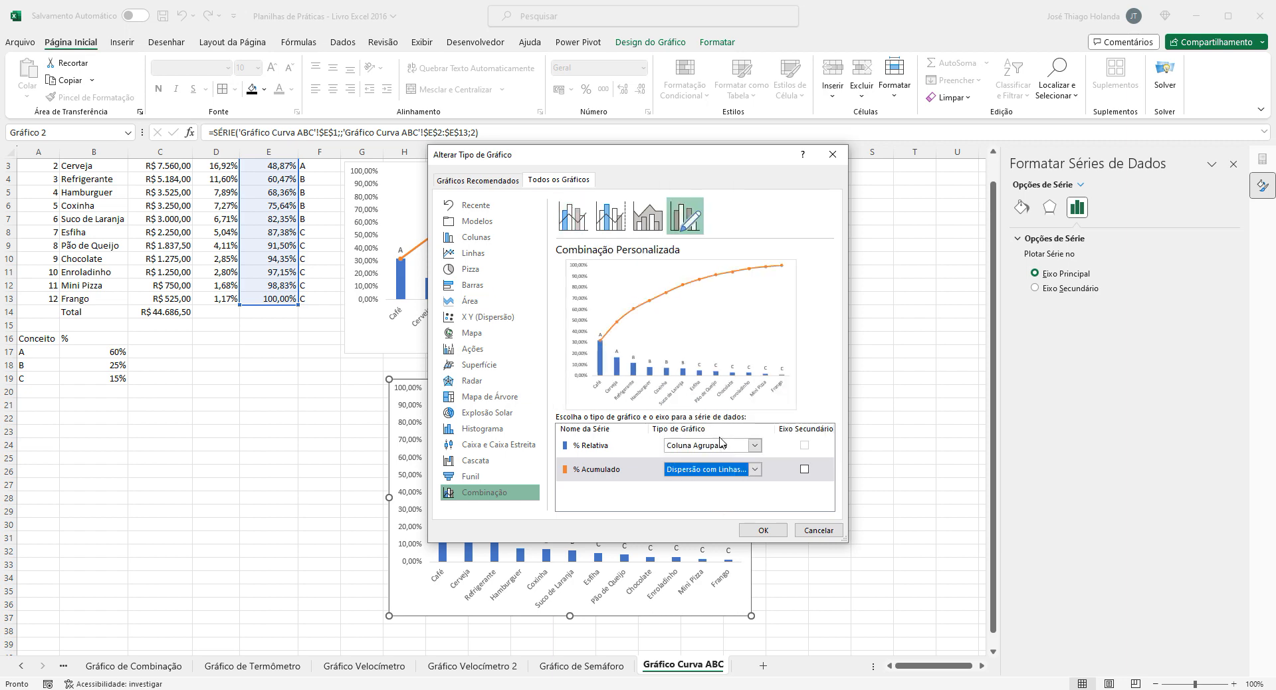
left_click(755, 470)
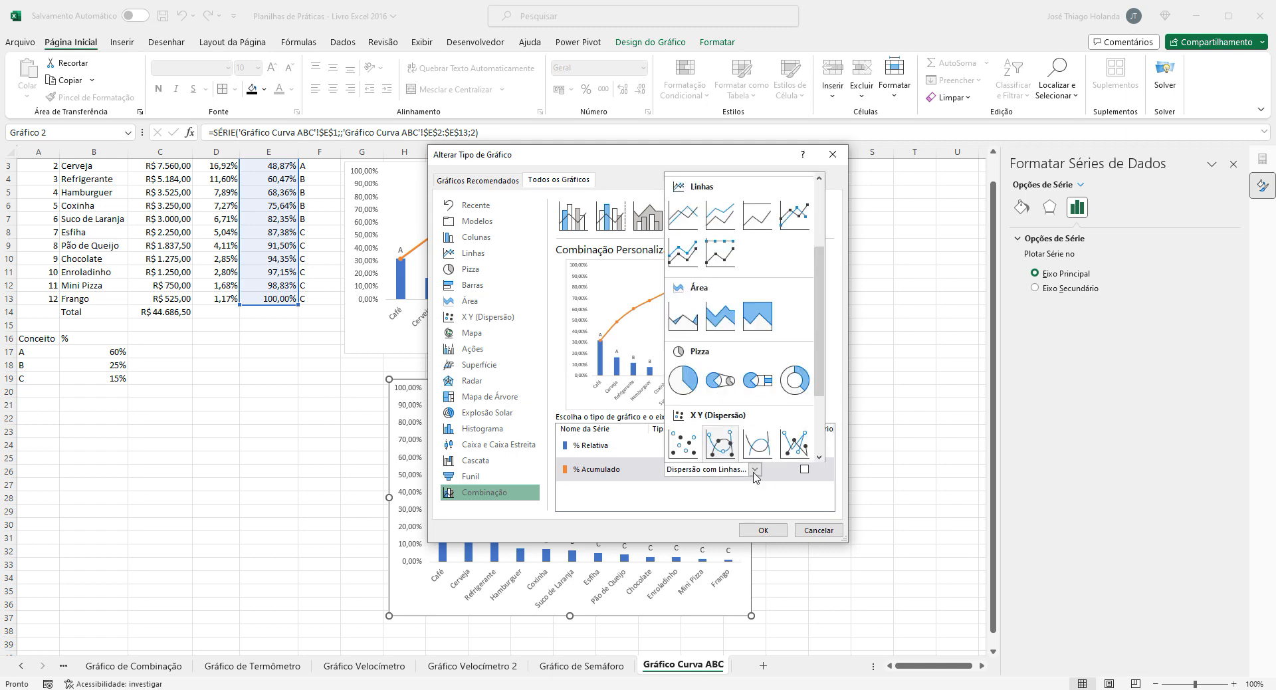
left_click(773, 444)
left_click(755, 470)
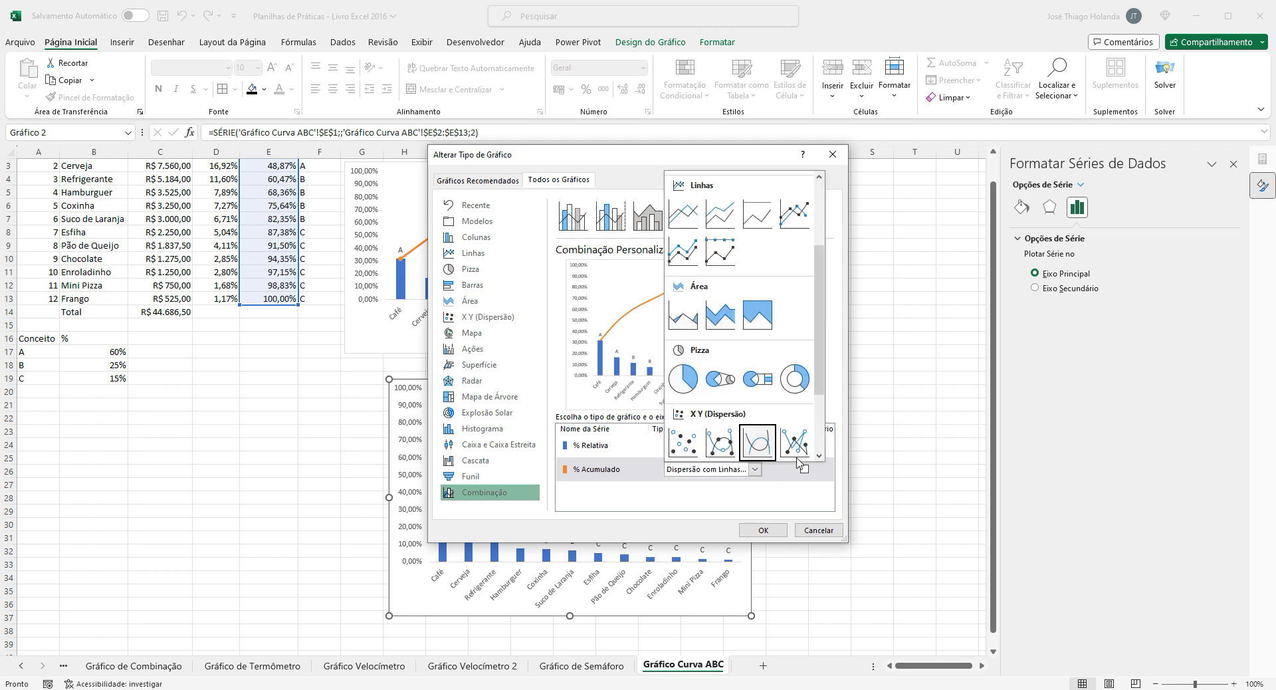
left_click(801, 445)
Set the % Acumulado series back to Linhas com Marcadores and apply the combination to the lower chart.
left_click(755, 469)
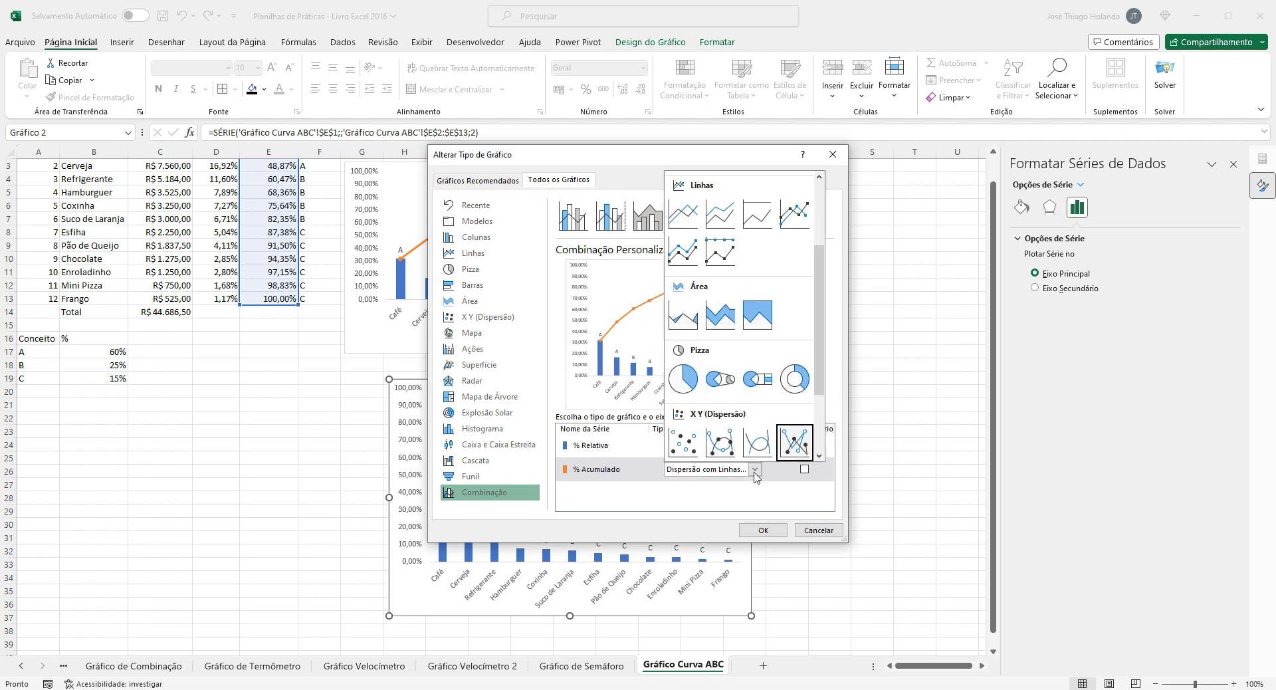
left_click(794, 214)
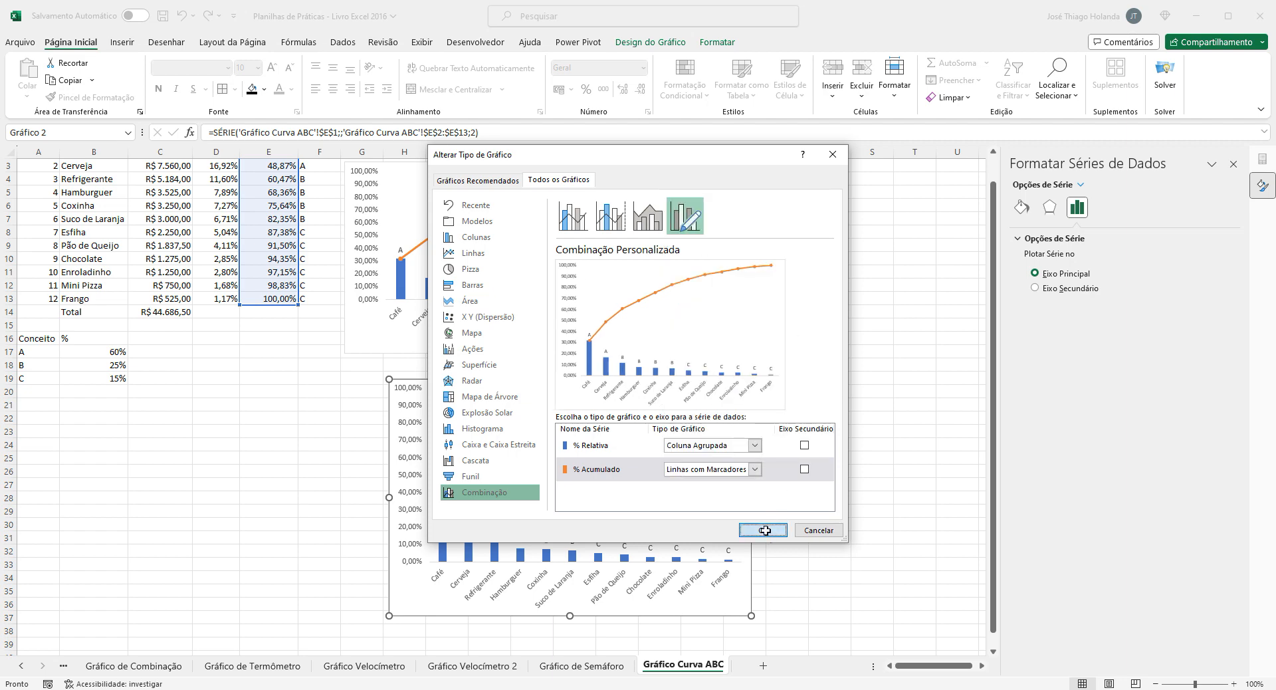
left_click(763, 530)
left_click(857, 517)
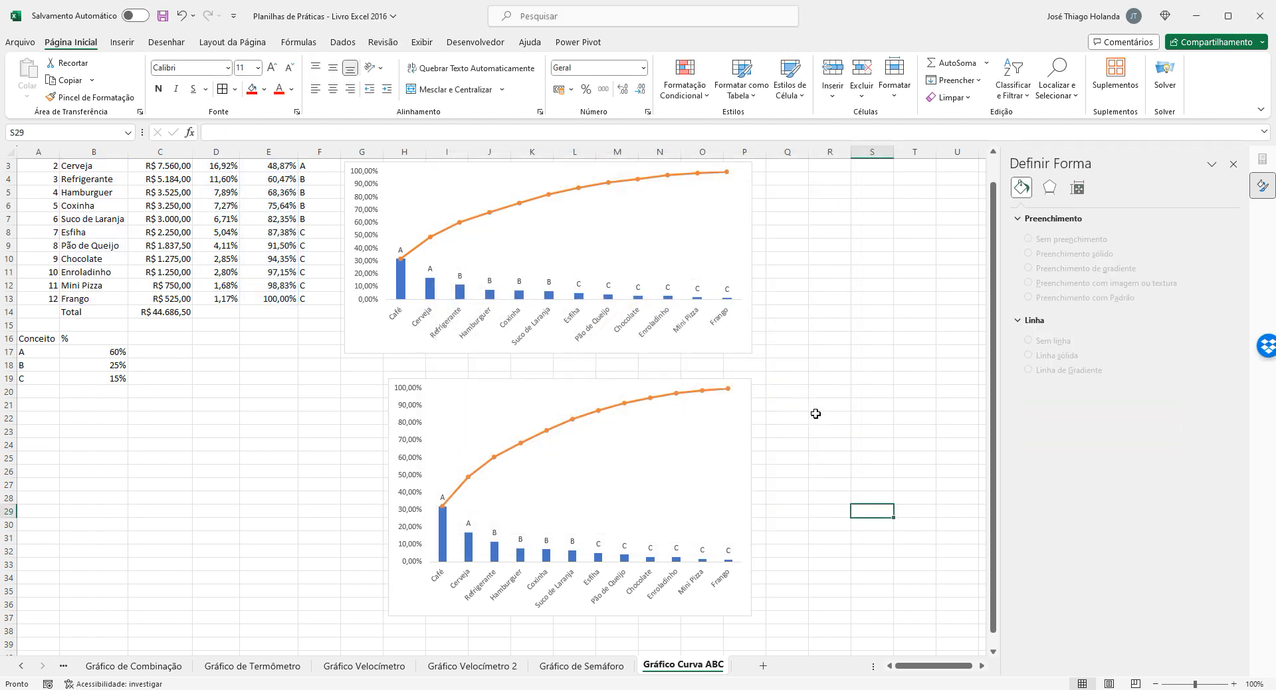
Move the lower chart directly beneath the upper one with left edges aligned, and widen it to nearly the same width.
scroll(816, 412, "up", 1)
left_click_drag(432, 417, 384, 388)
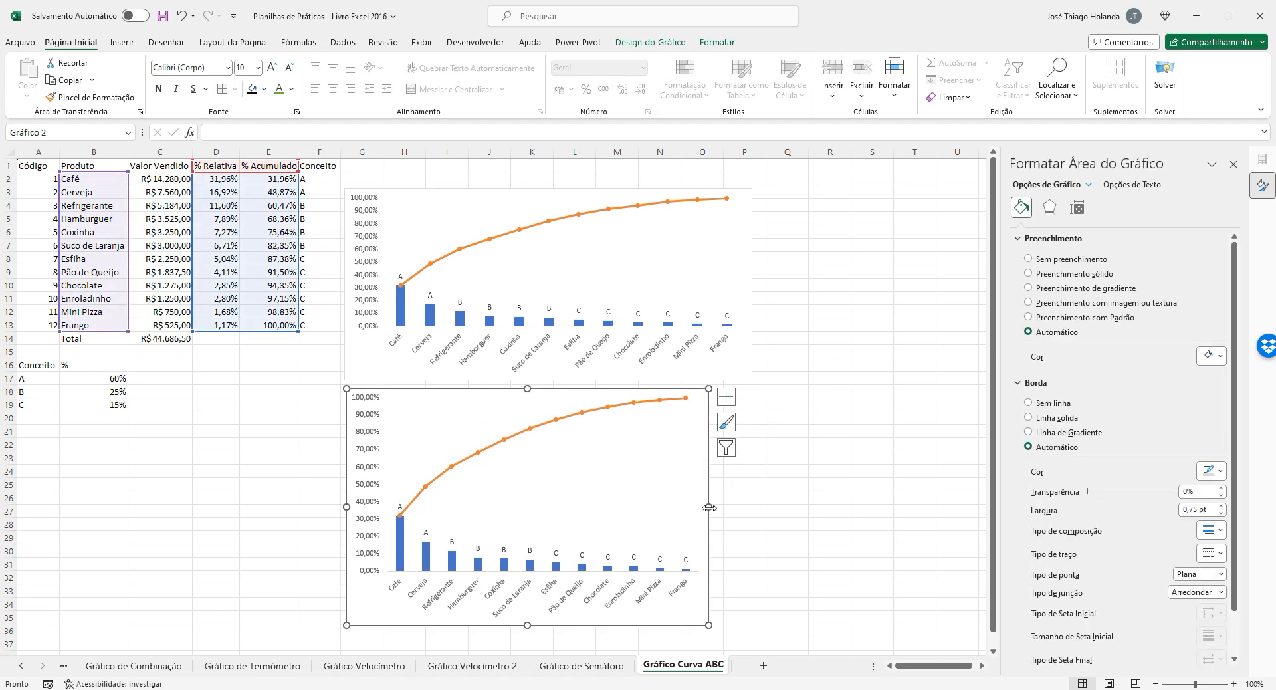
left_click_drag(708, 507, 745, 507)
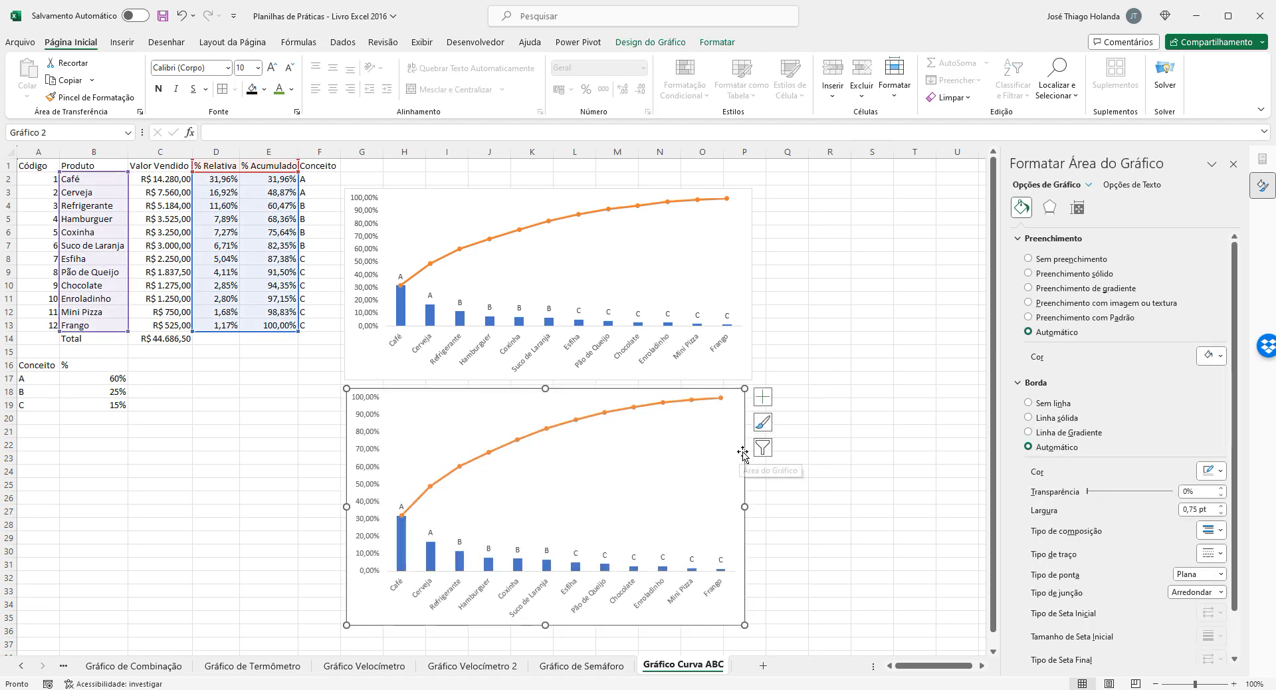
left_click_drag(743, 452, 744, 453)
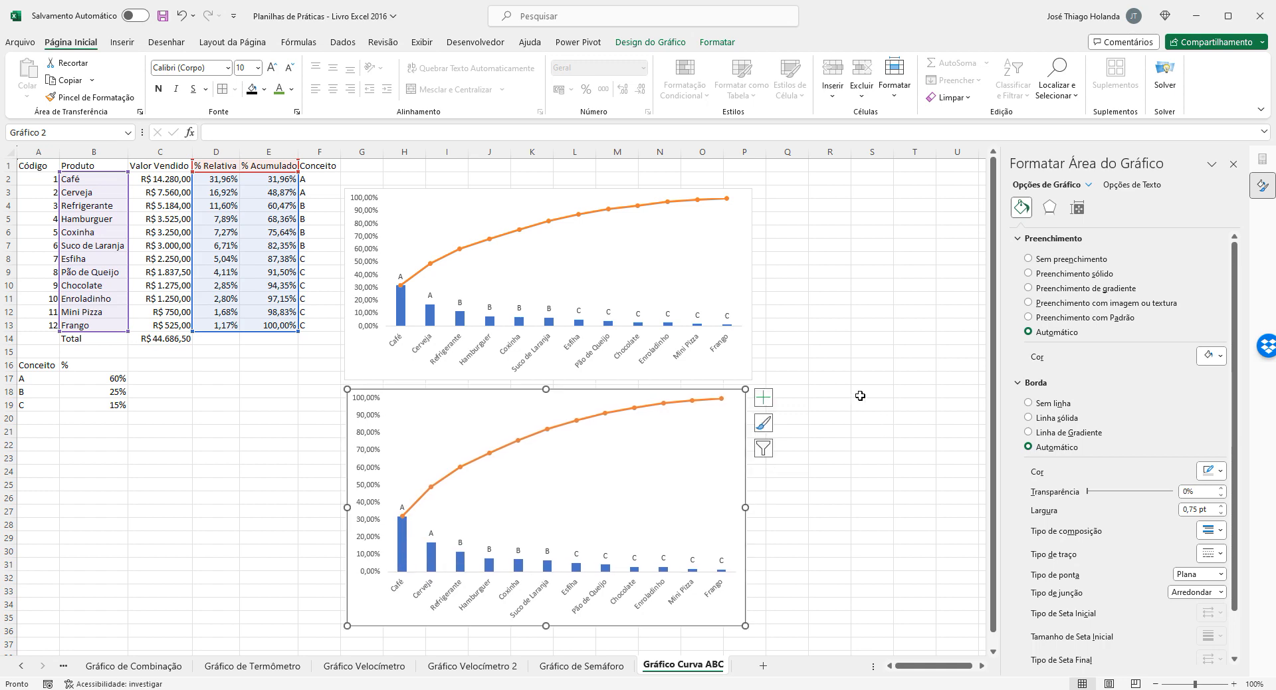
left_click(860, 396)
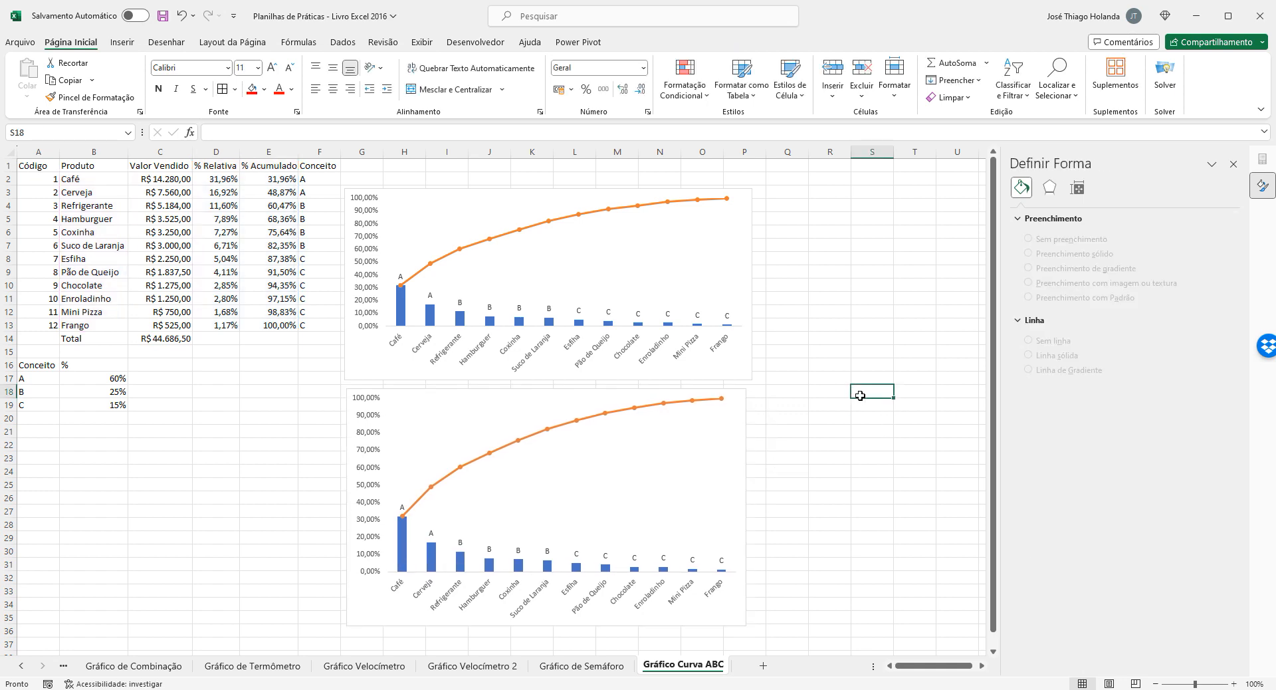
Set the class A percentage to 65% and the class C percentage to 10% in the Conceito table.
left_click(444, 487)
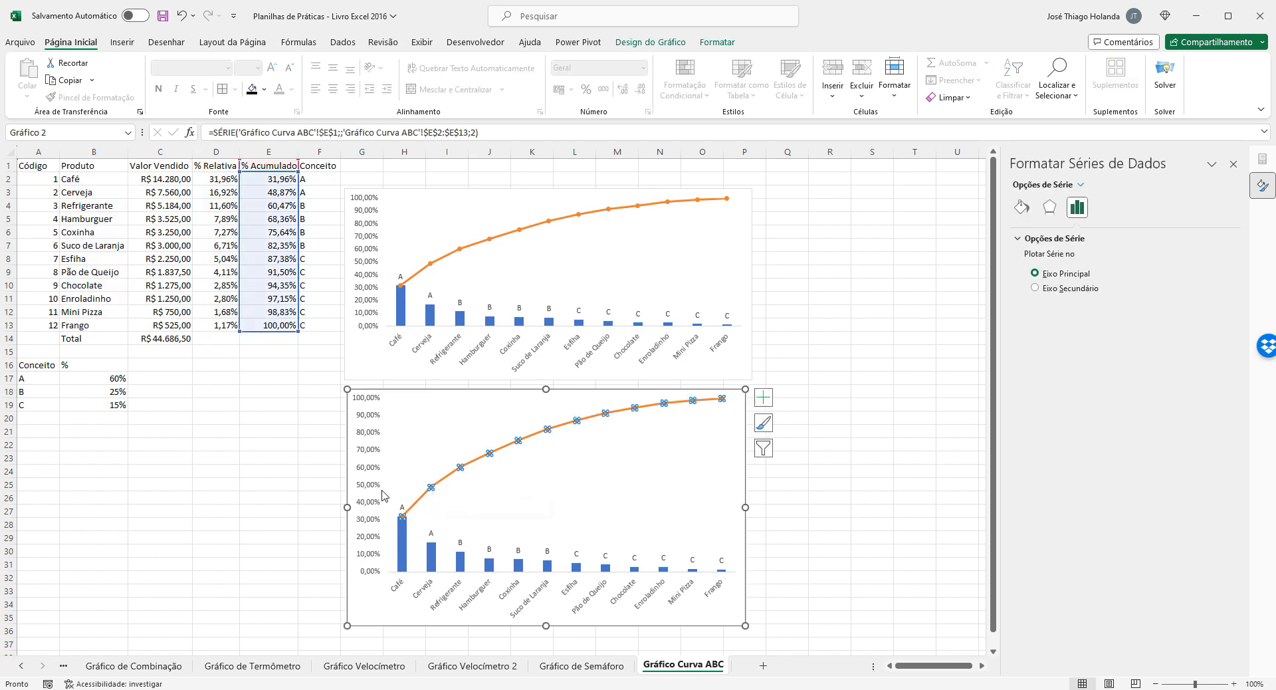
left_click(444, 483)
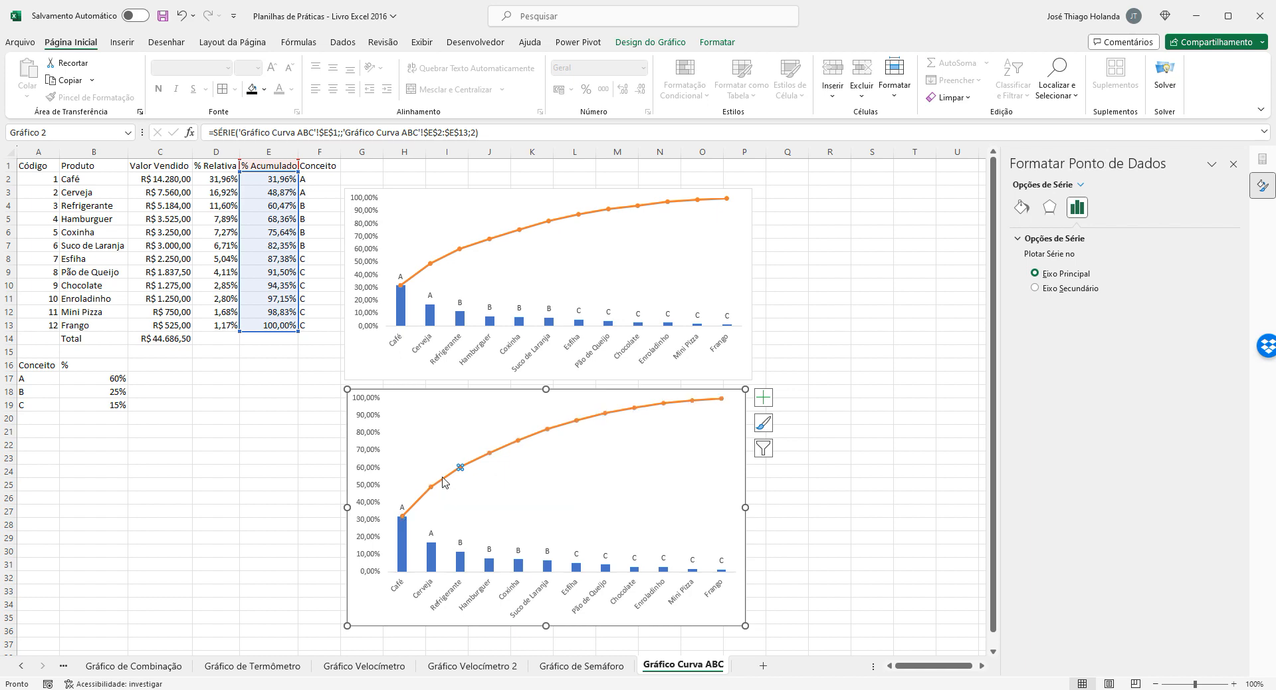
left_click(107, 378)
type("65")
key("Return")
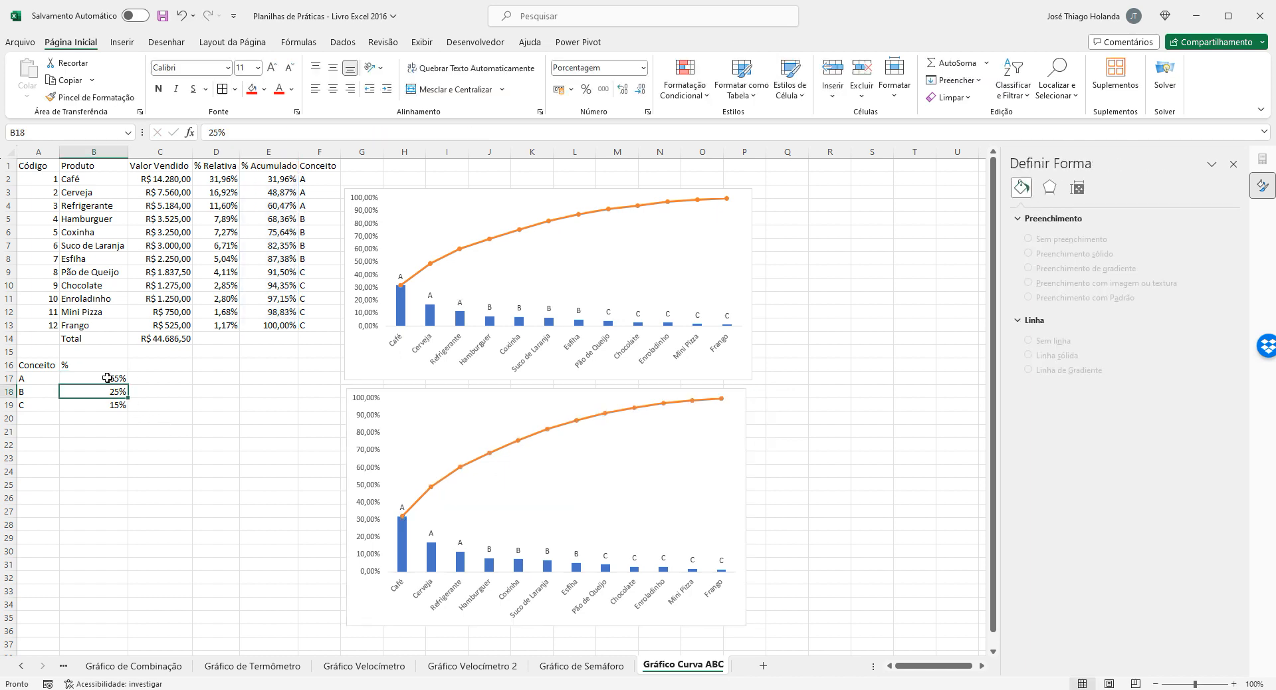
key("Return")
type("10")
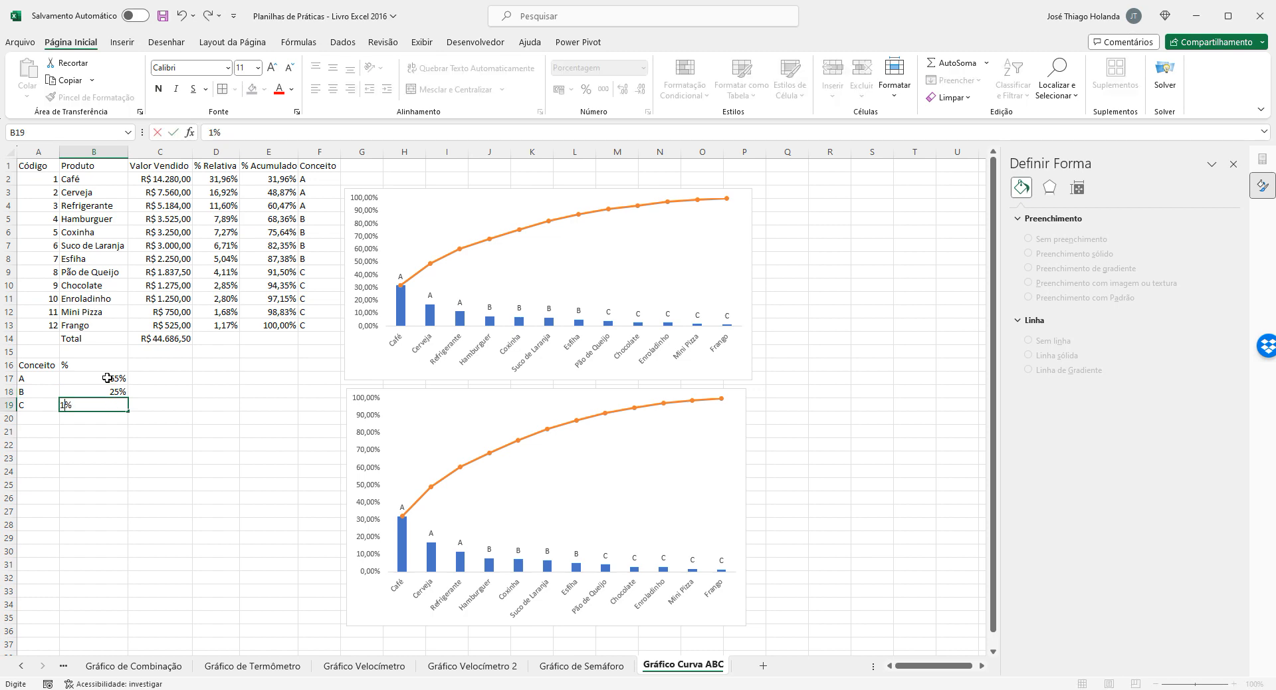
key("Return")
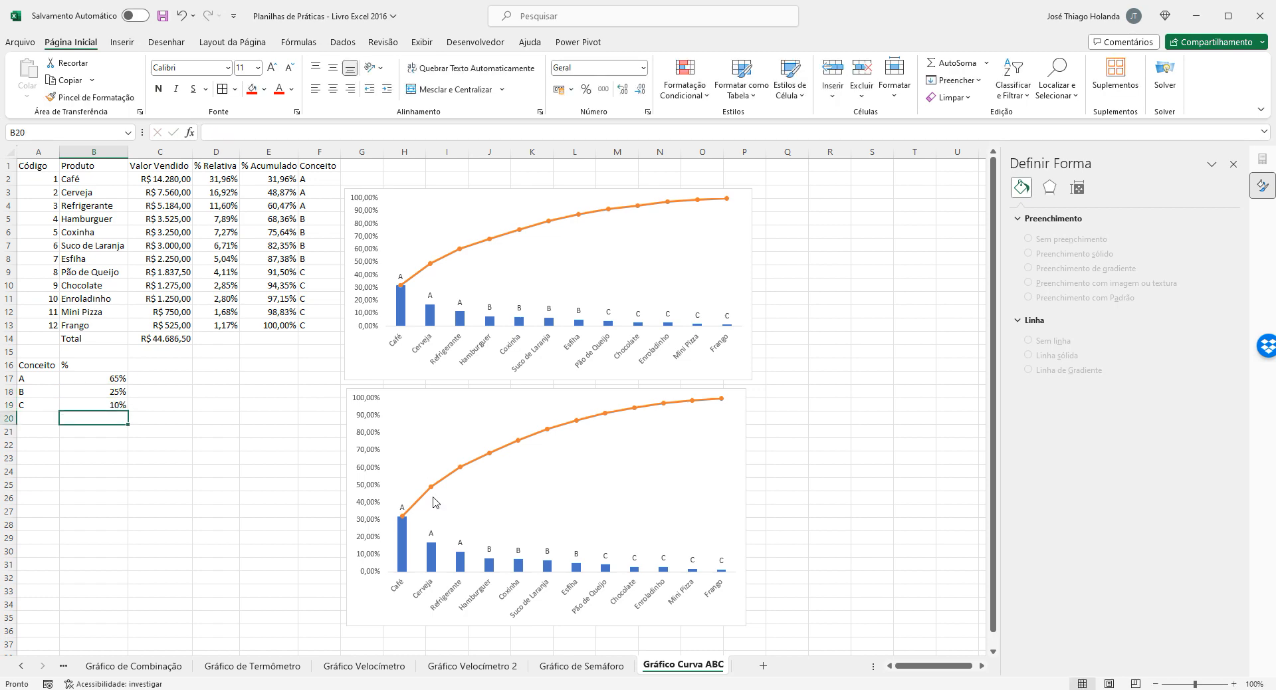
Add data labels to the % Acumulado line of the lower chart and inspect its third point.
left_click(465, 563)
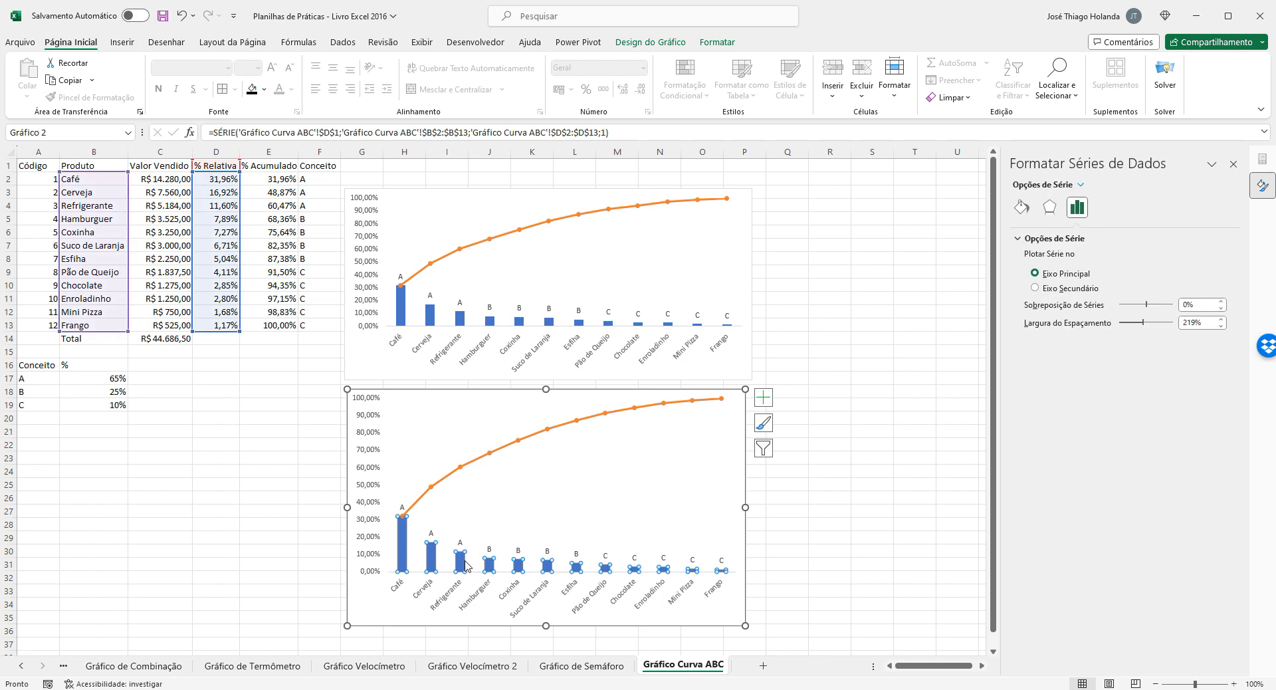
left_click(451, 477)
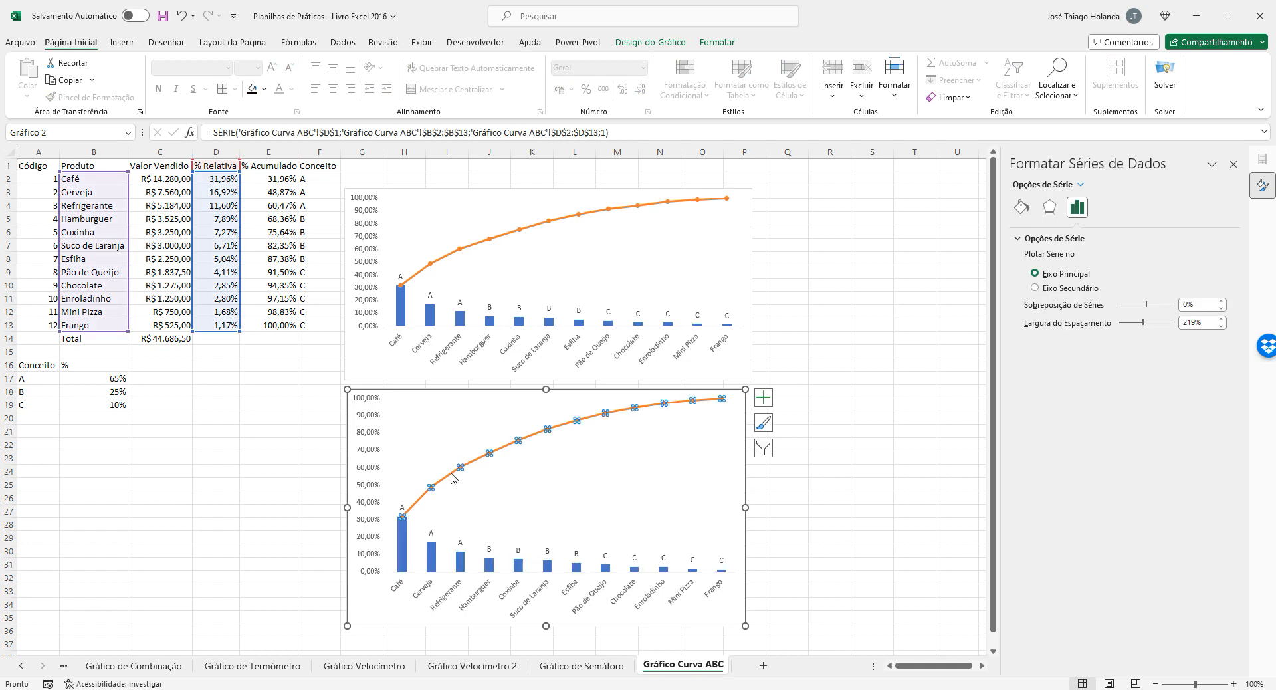
right_click(451, 476)
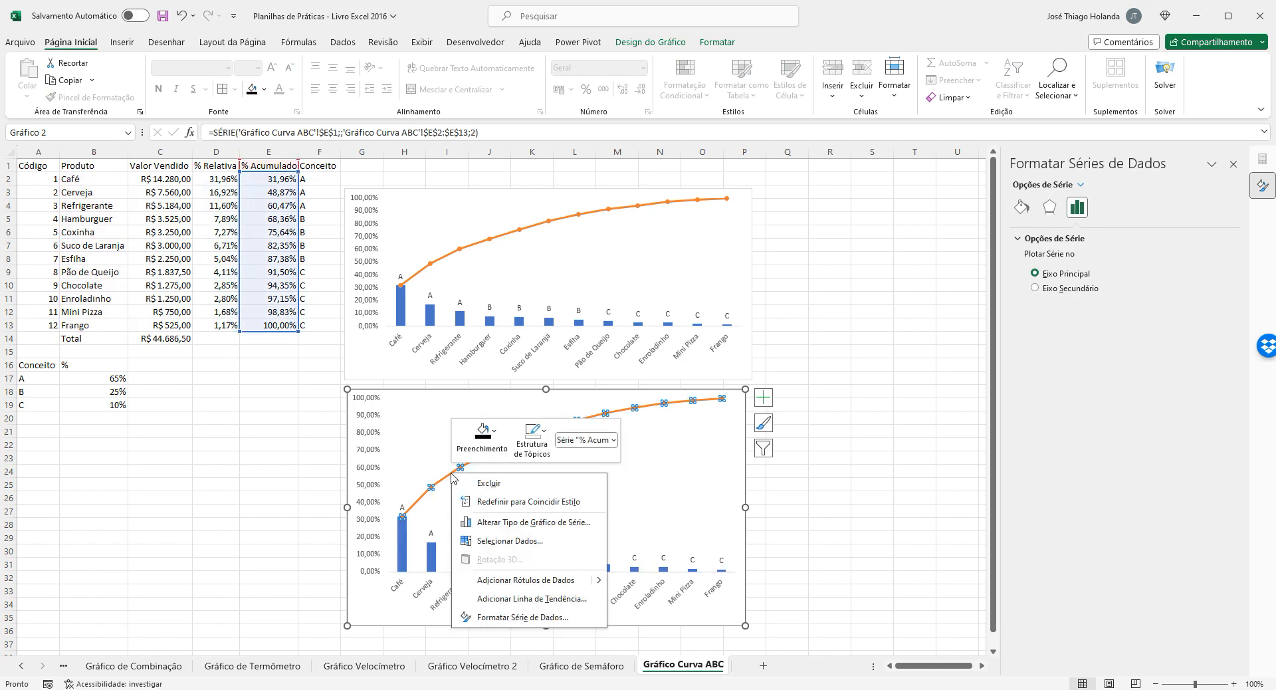
left_click(554, 579)
left_click(785, 498)
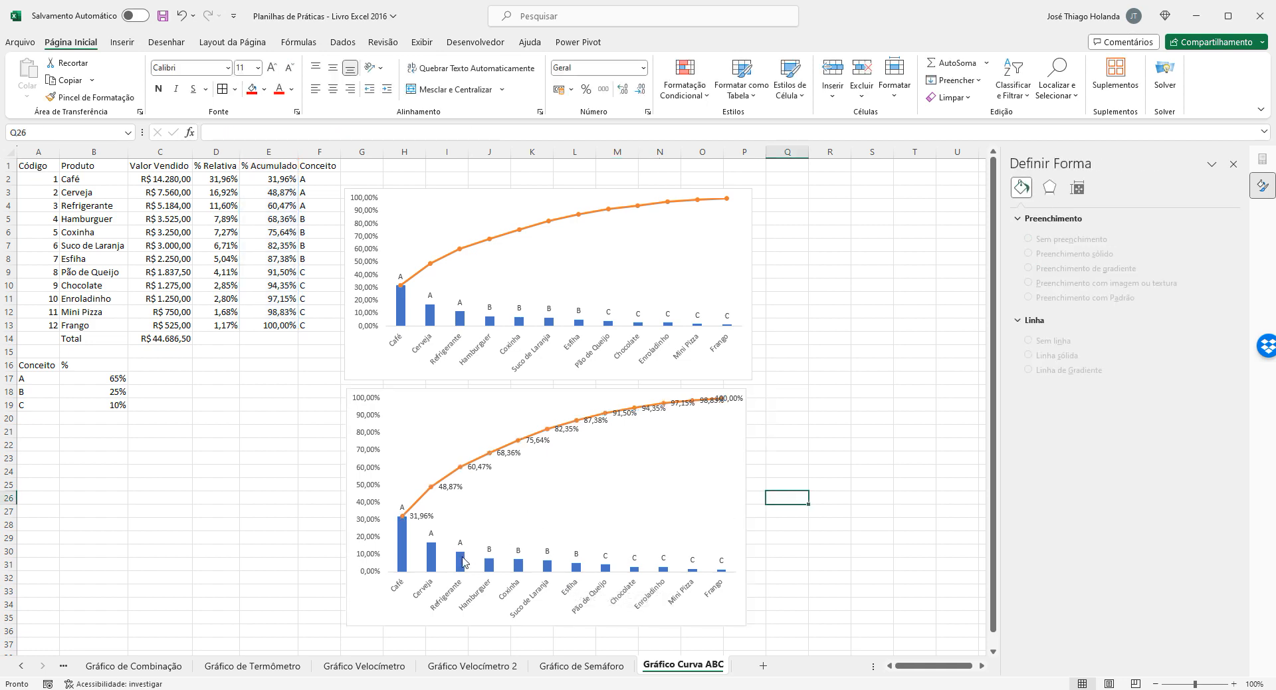
mouse_move(463, 474)
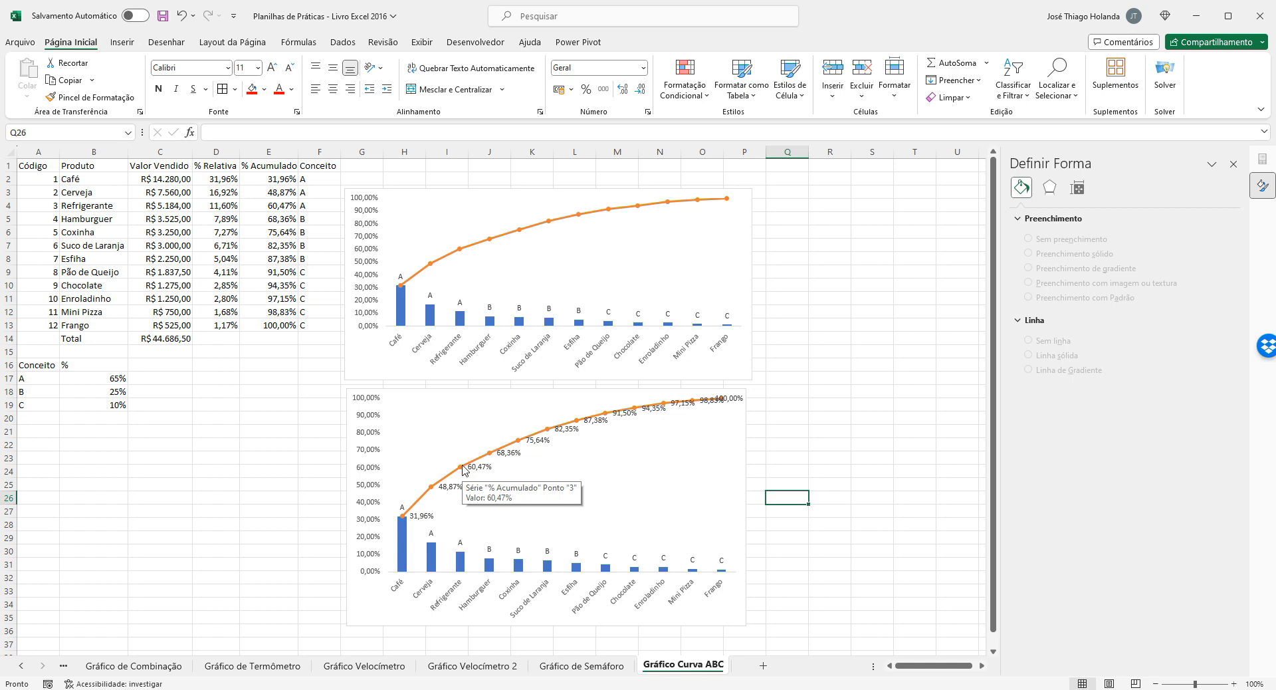
left_click(870, 443)
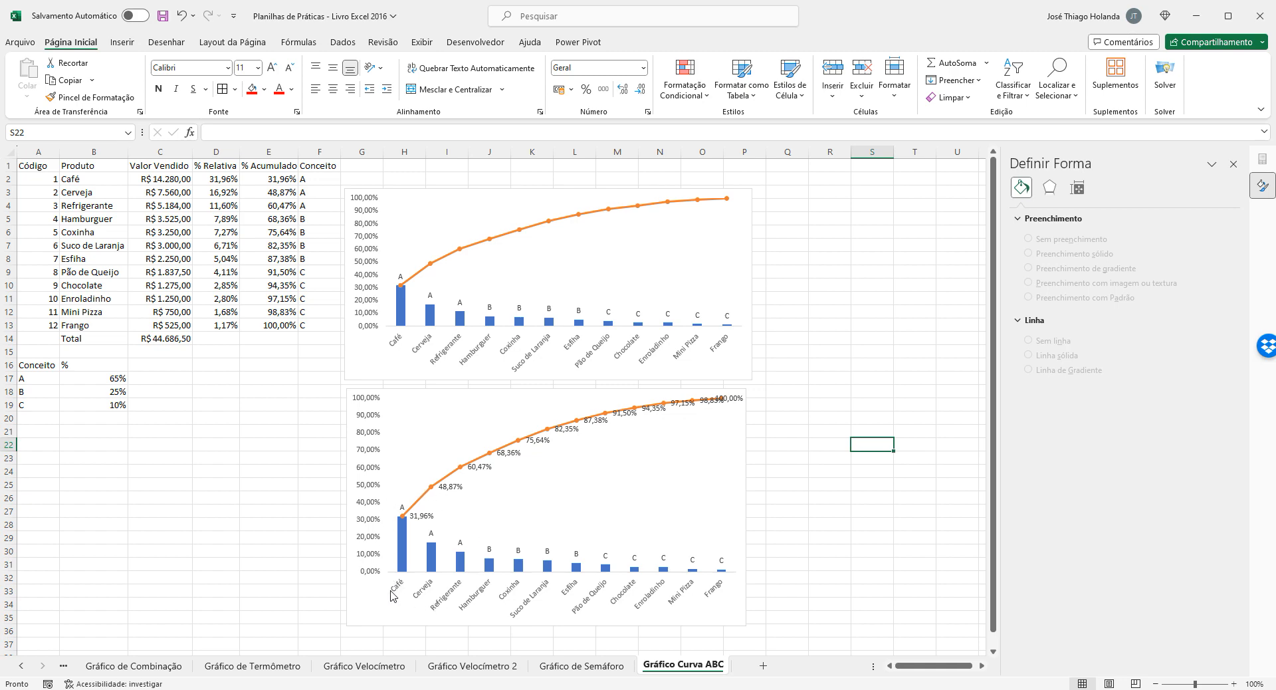
Set the class A percentage back to 60% and the class C percentage to 15% in the Conceito table.
left_click(110, 376)
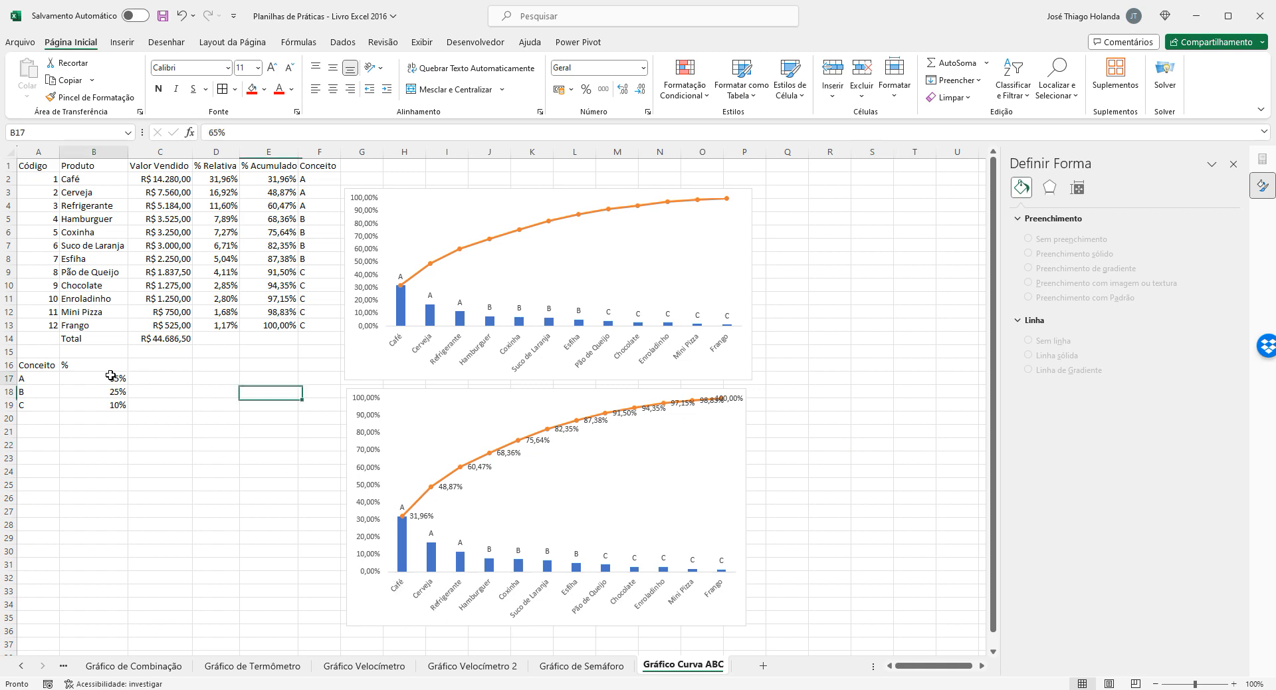
type("60")
key("Return")
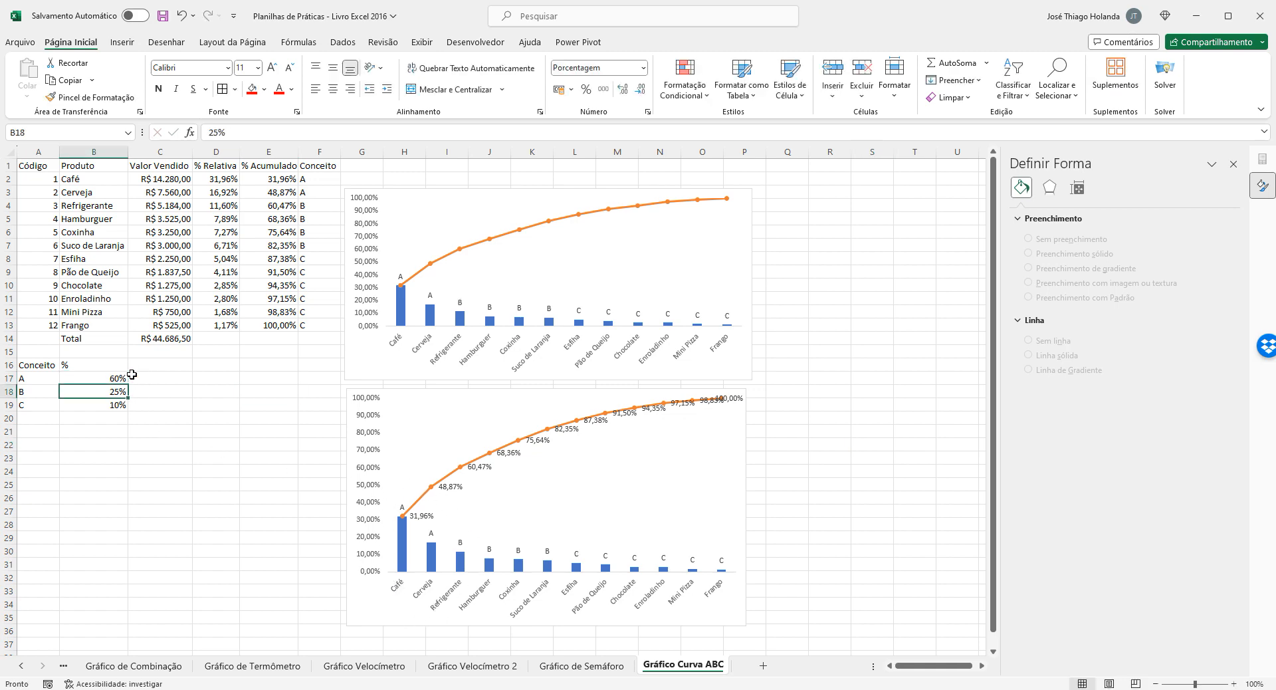
key("Return")
type("15")
key("Return")
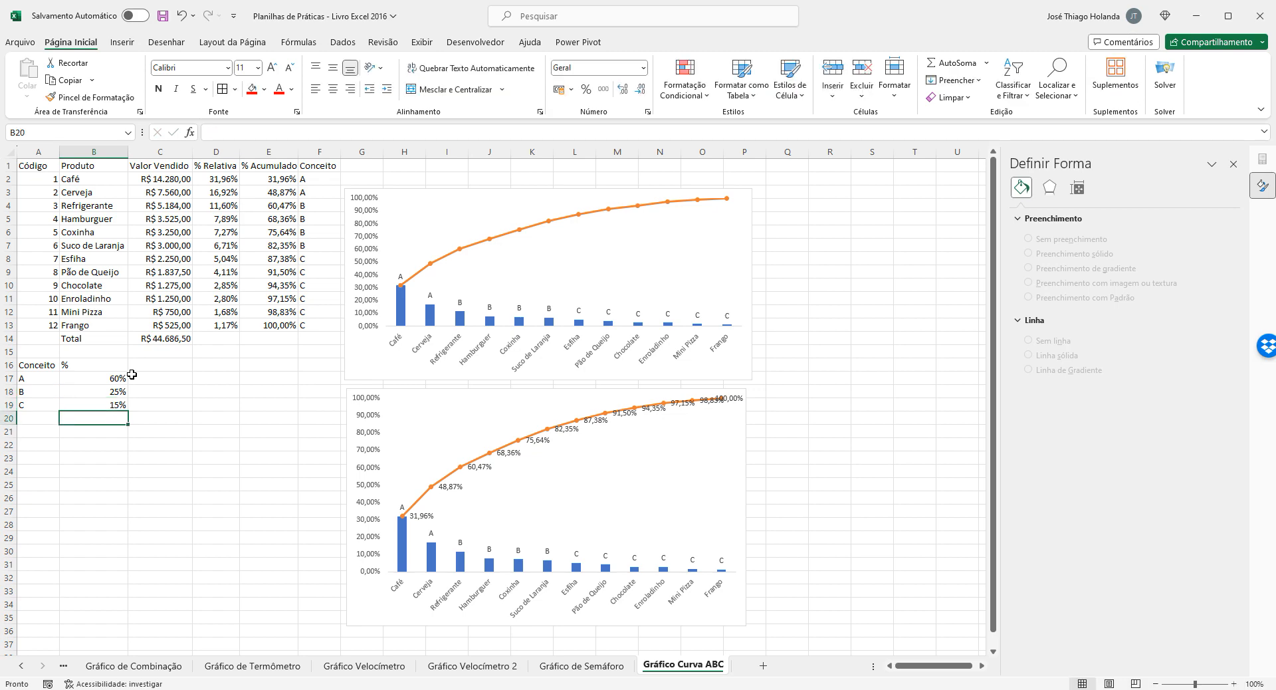
left_click(811, 473)
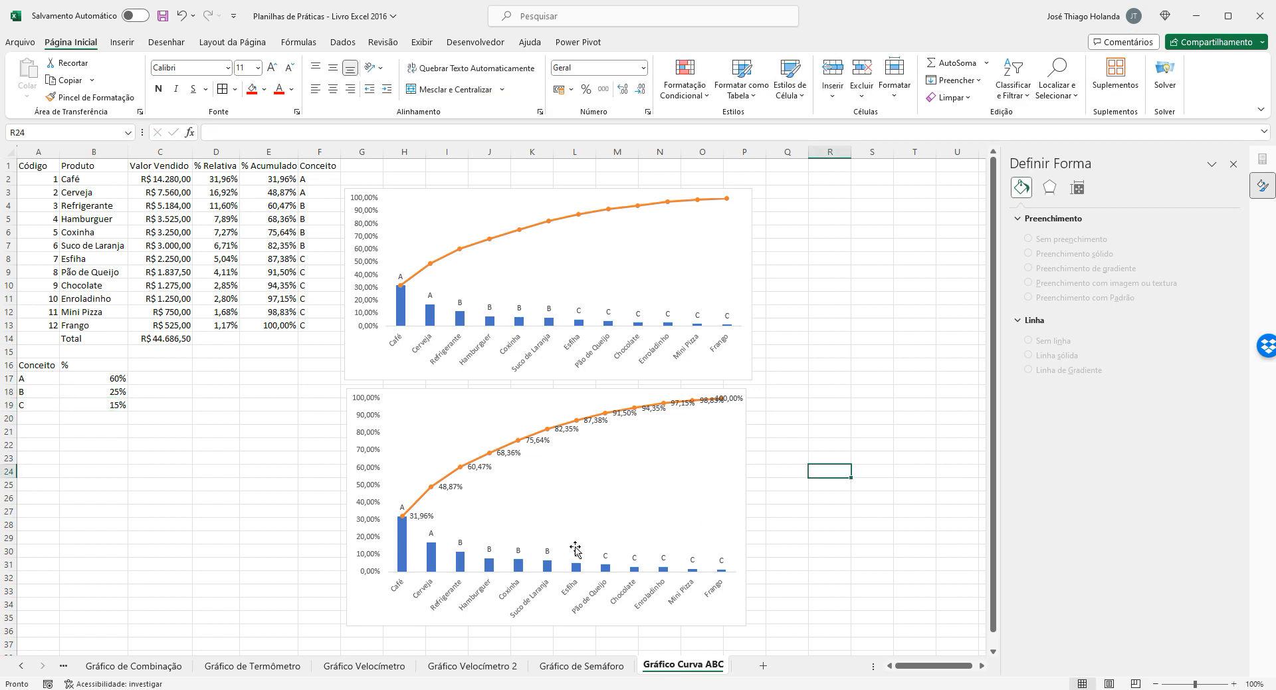